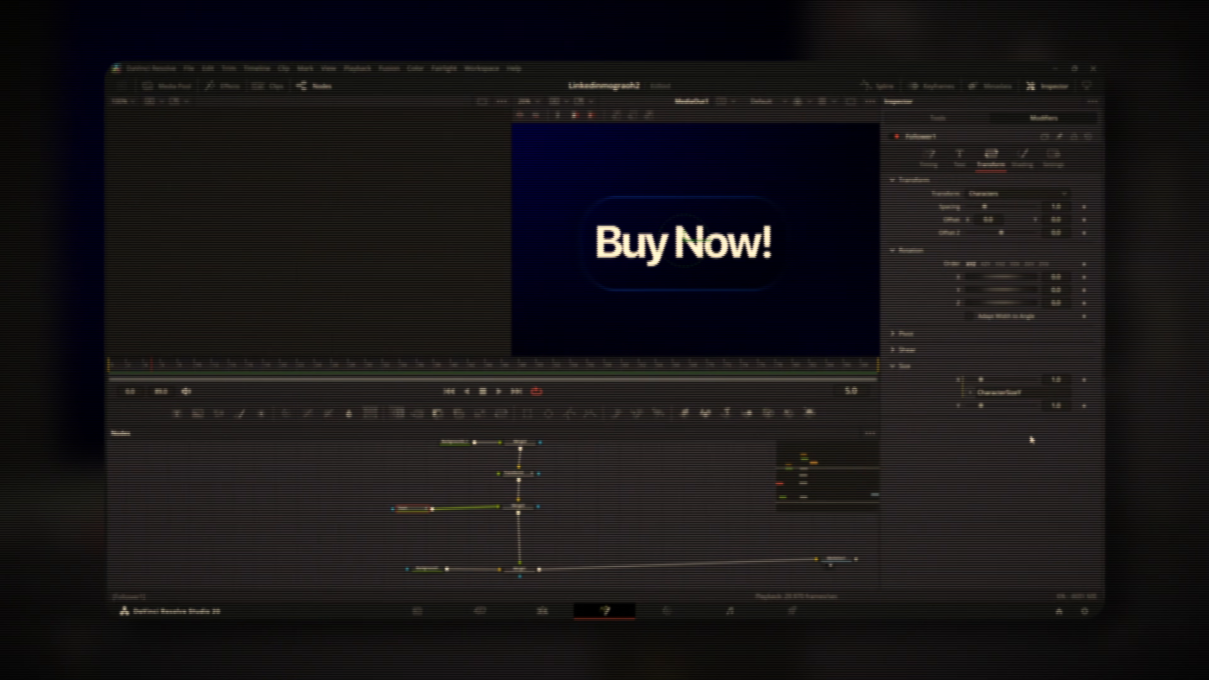
Leave the finished Buy Now! Fusion preview and go to the empty project's Edit page
click(1087, 406)
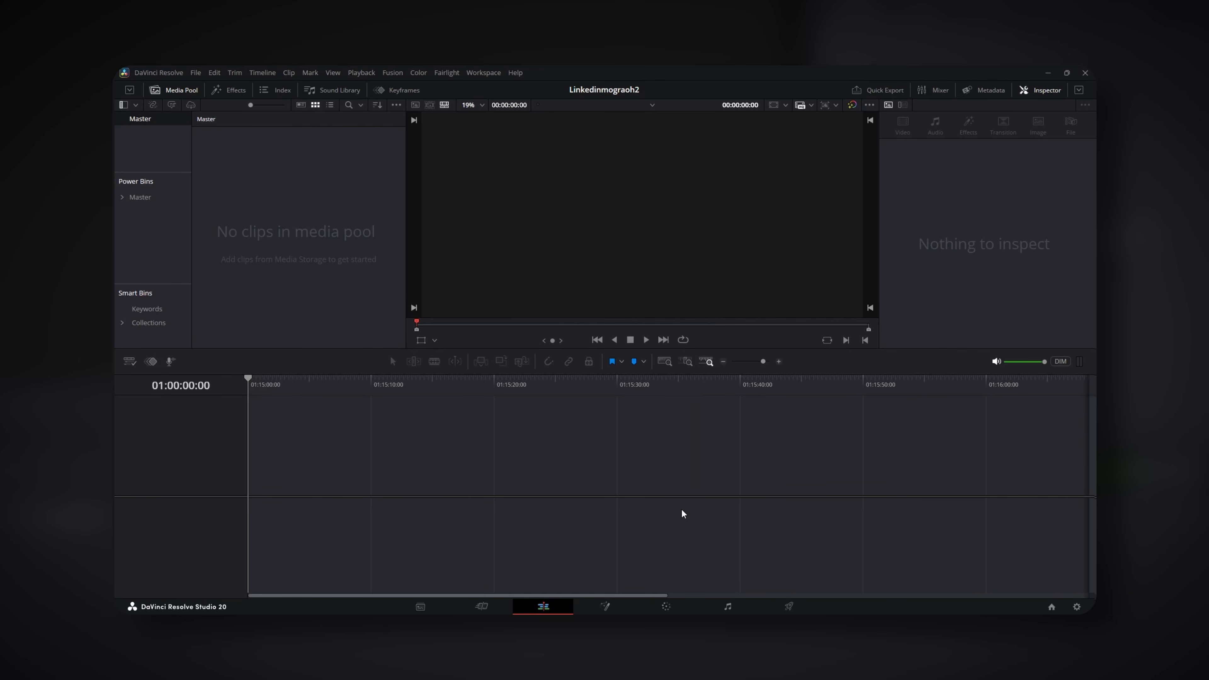
click(230, 90)
Place a Fusion Composition on V1, trim it to 3 seconds, and open it in Fusion
drag(239, 159, 260, 485)
drag(442, 393, 593, 399)
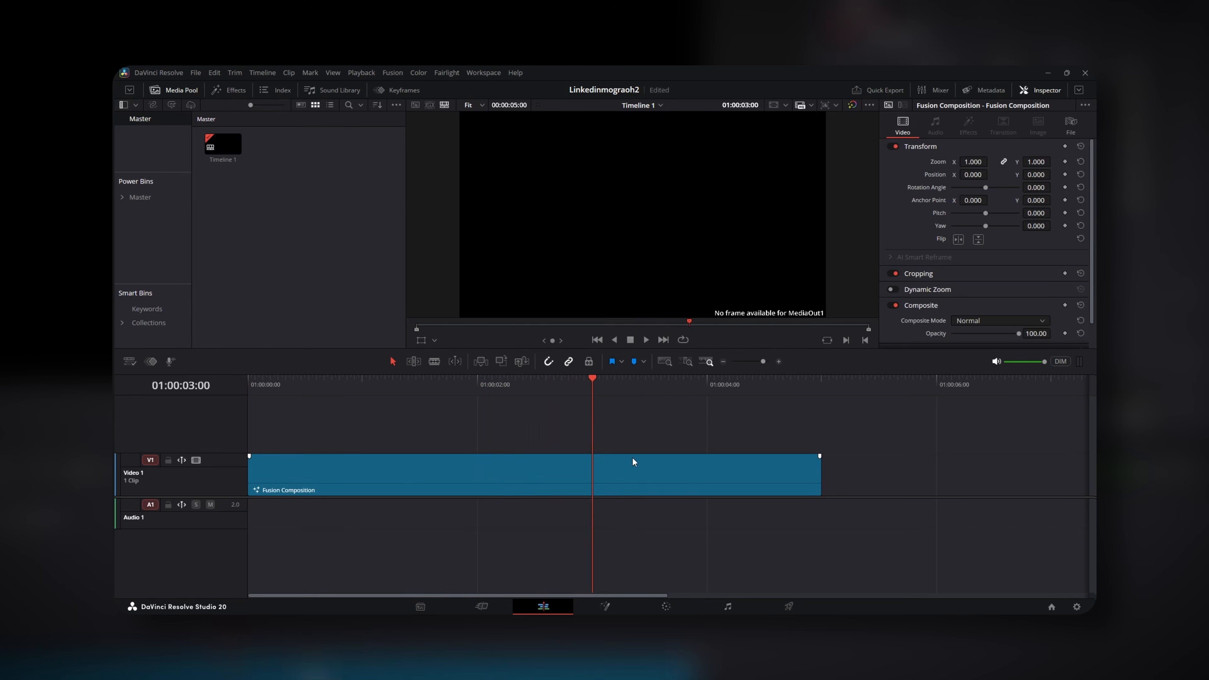
click(639, 478)
key(Delete)
right_click(431, 471)
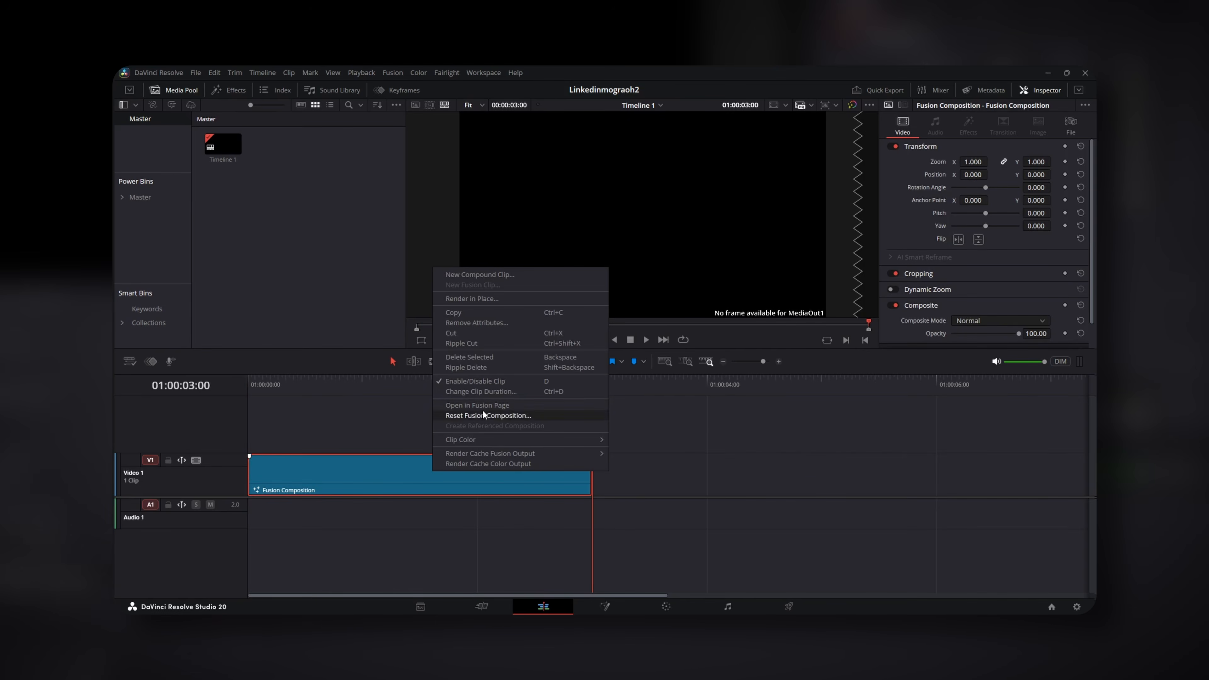
key(Escape)
key(shift+5)
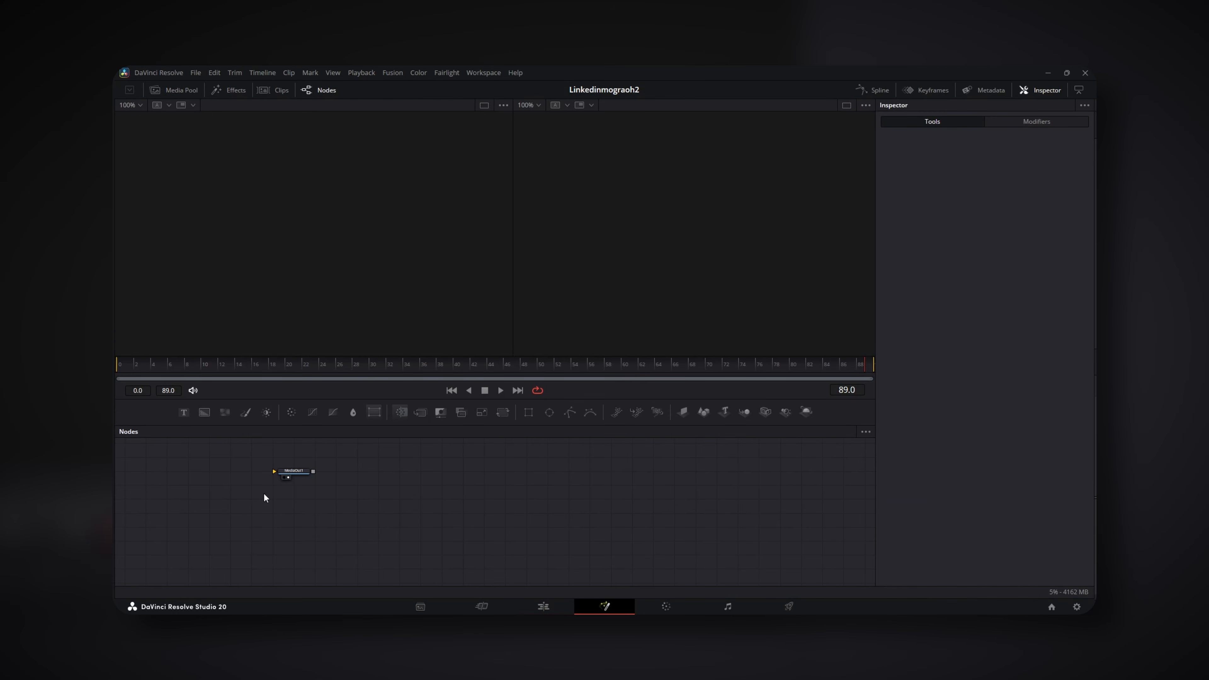
Add a Background node to the graph and set its Type to Four Corner
drag(341, 493, 546, 506)
drag(205, 413, 480, 484)
click(194, 482)
click(984, 215)
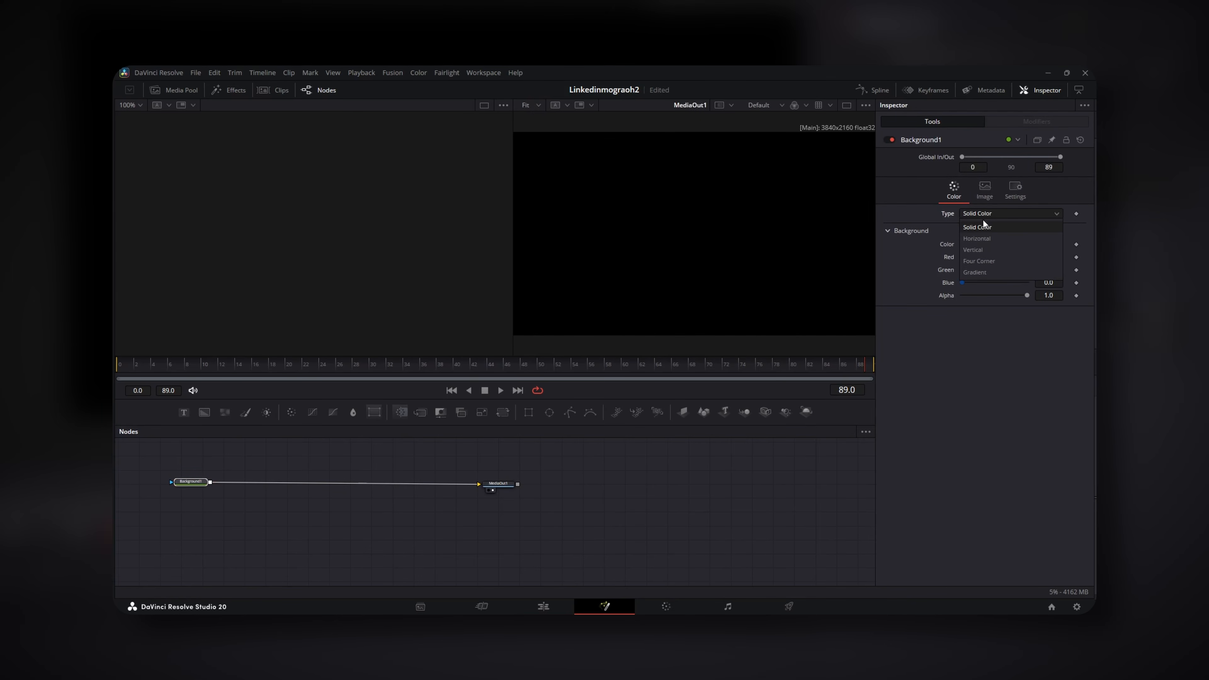
click(990, 261)
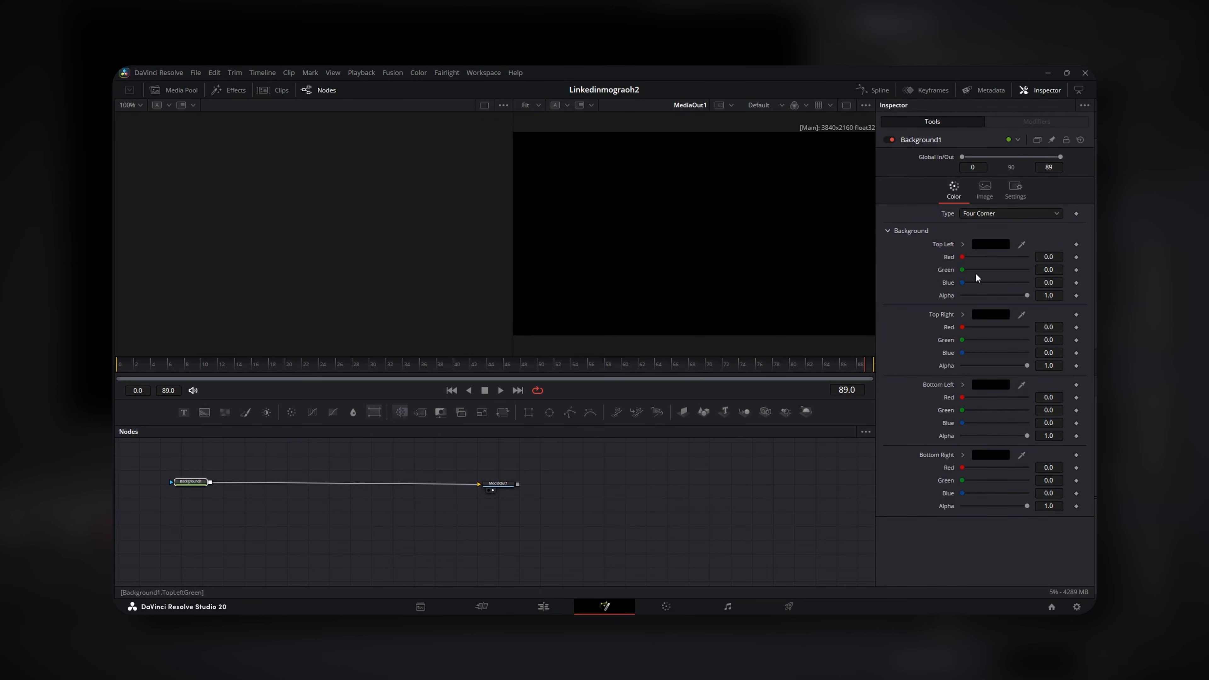
Set the Top Left corner colour to a dark blue
click(991, 244)
click(481, 284)
click(720, 319)
drag(721, 319, 722, 325)
click(706, 441)
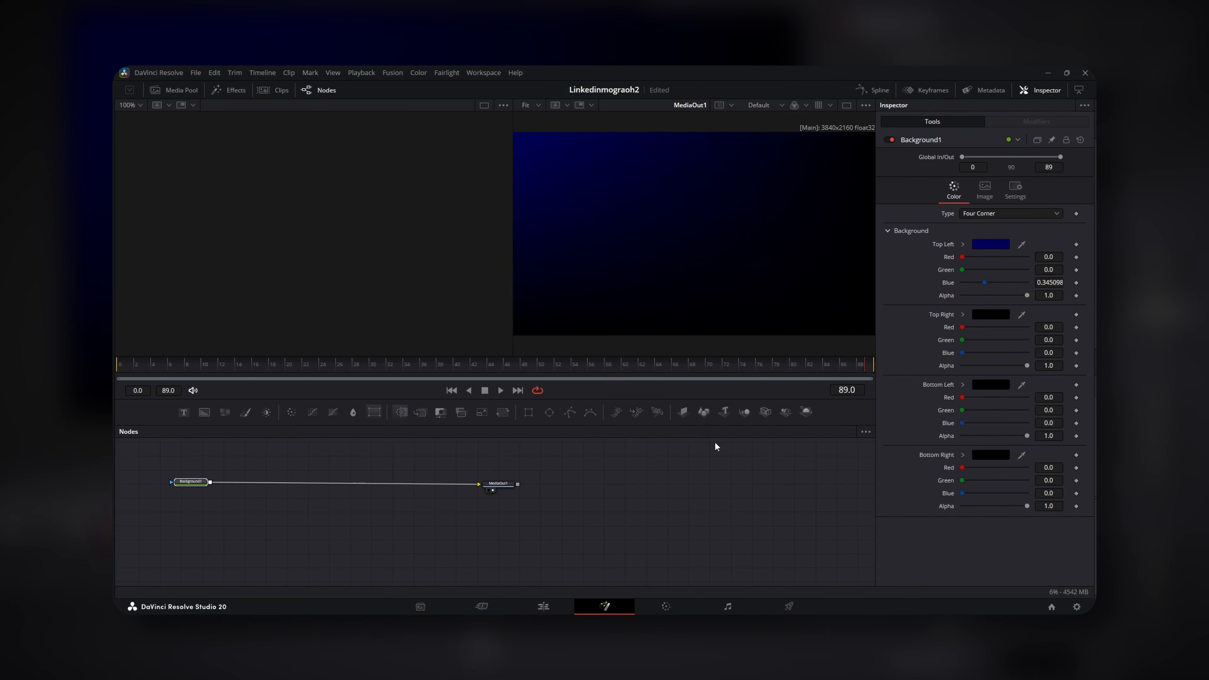
Set the Bottom Right corner colour to a near-black blue
click(980, 457)
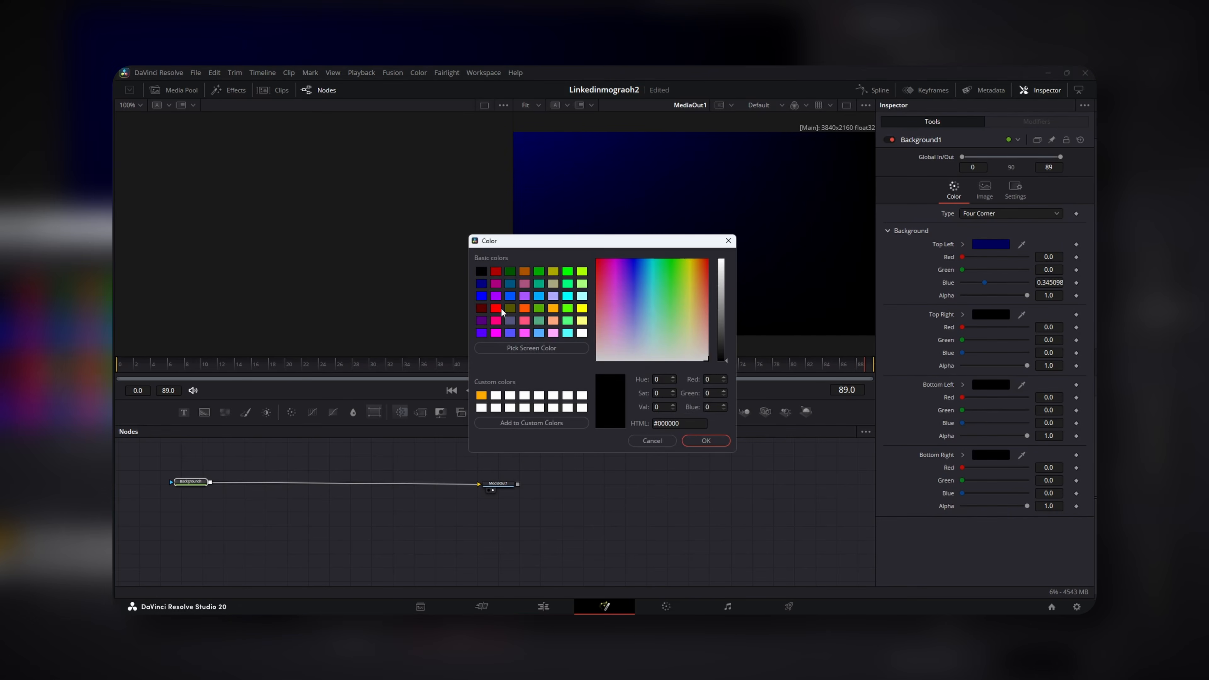
click(481, 284)
drag(725, 331, 723, 351)
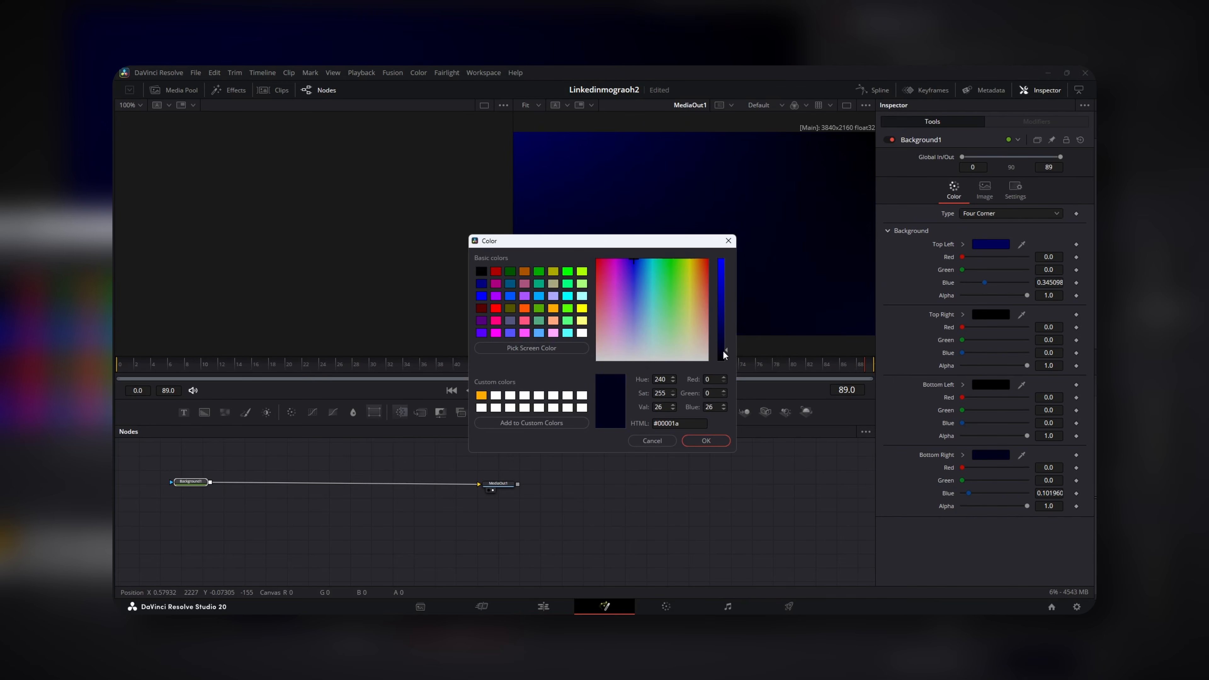
click(709, 441)
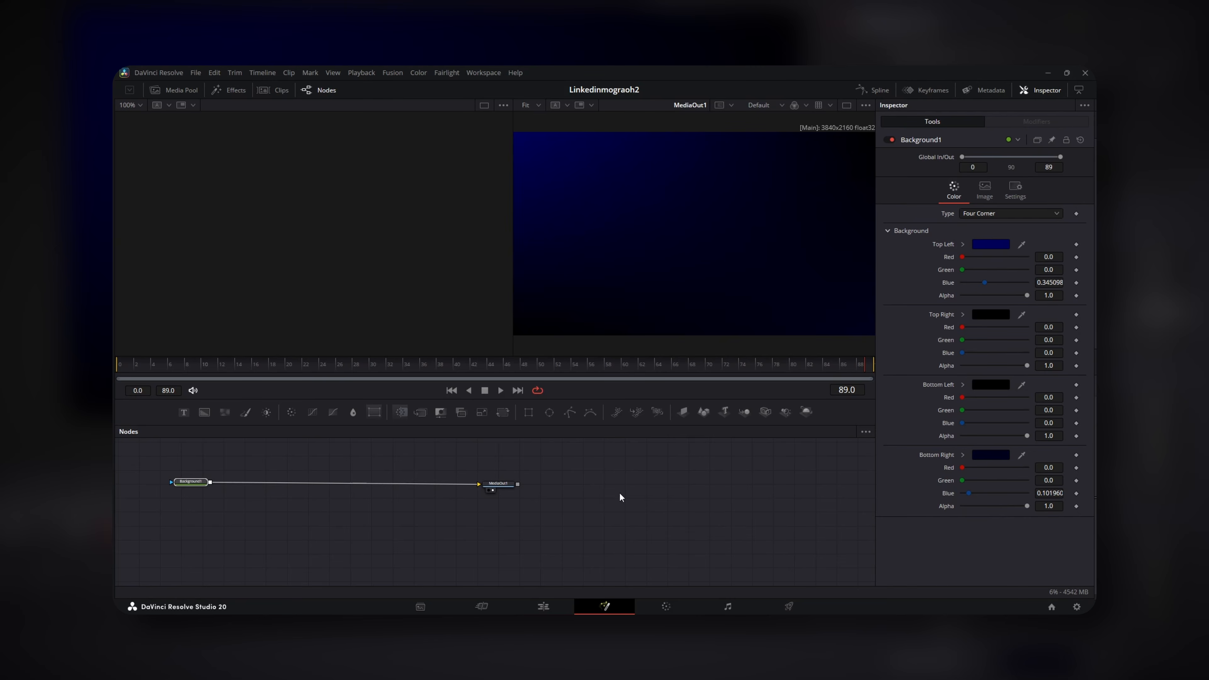
drag(308, 506, 328, 561)
Merge a black Background2 over the gradient, masked by a Rectangle 0.402×0.315 with corner radius 0.811
drag(212, 536, 207, 539)
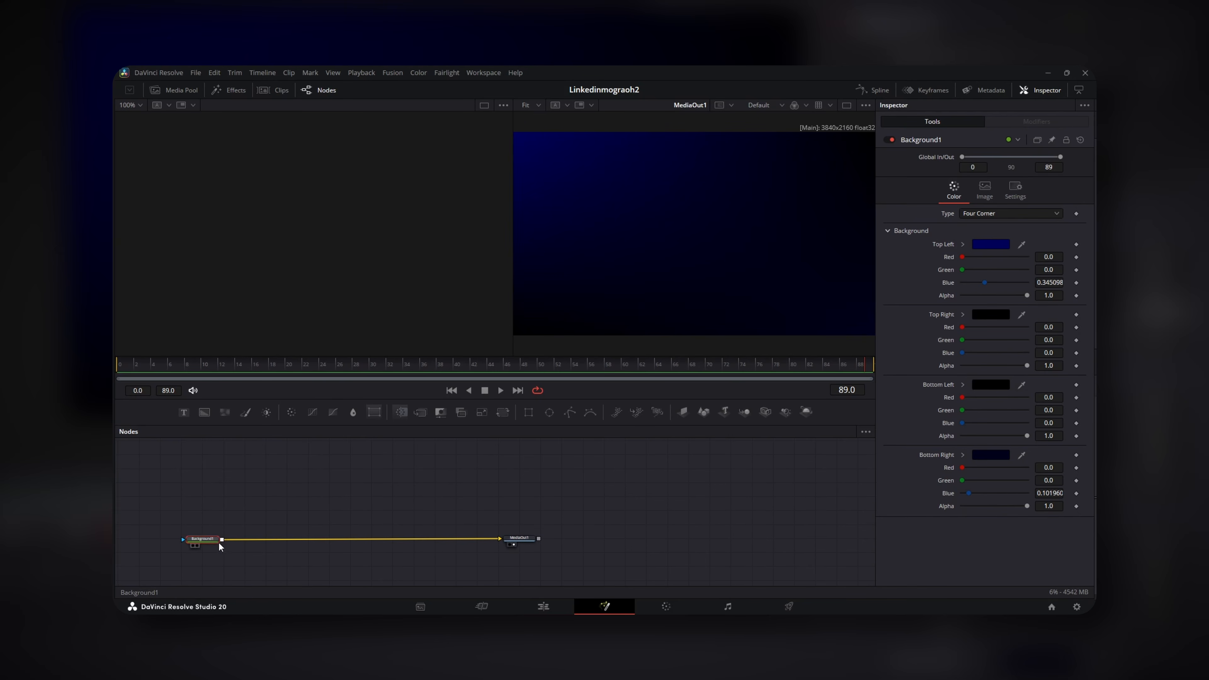
click(203, 411)
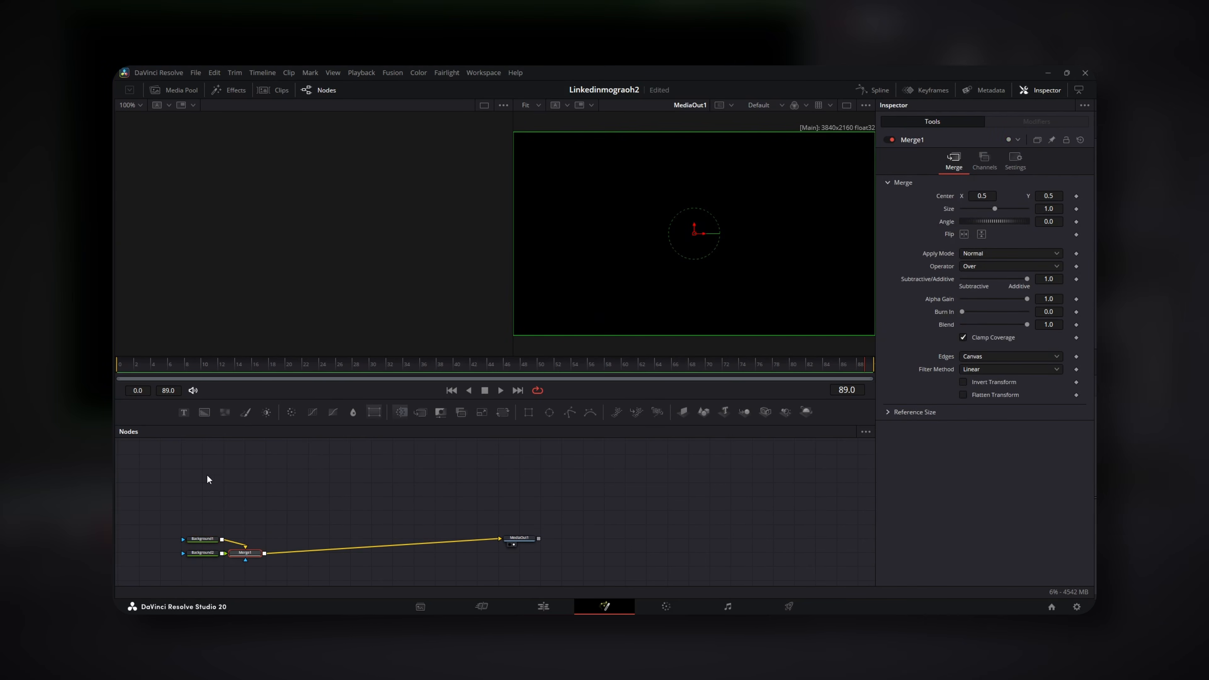
drag(206, 553, 269, 489)
drag(248, 552, 277, 529)
drag(491, 469, 522, 485)
click(522, 485)
drag(529, 412, 296, 497)
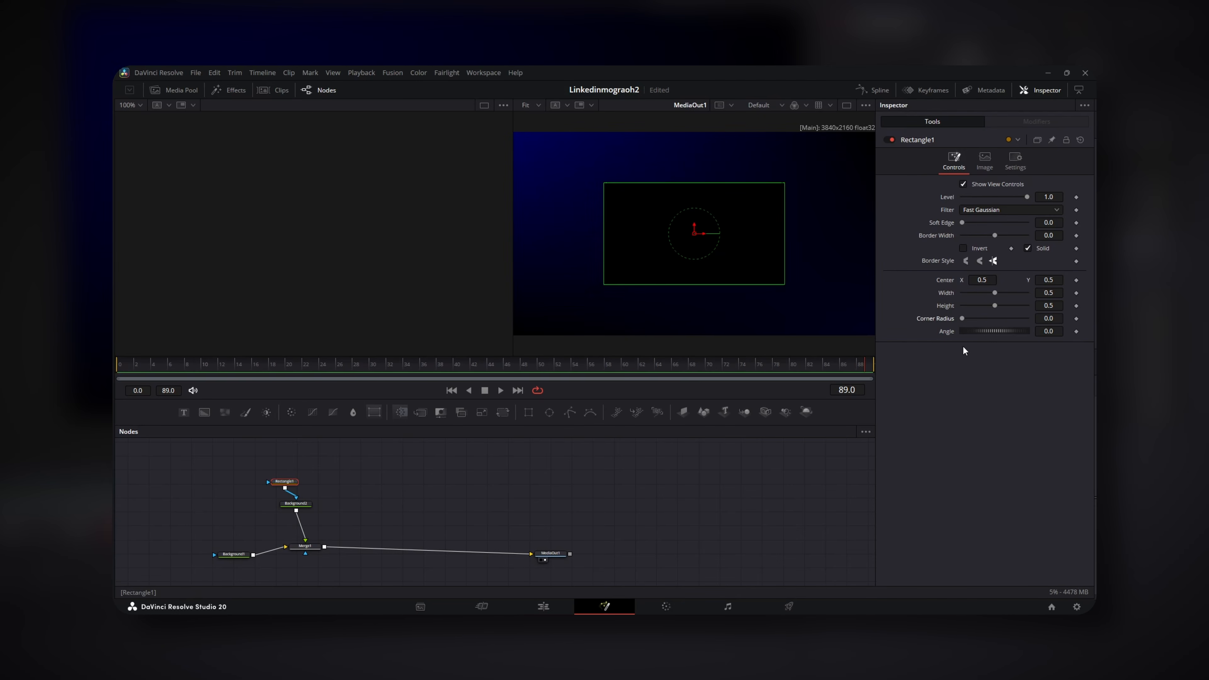
drag(963, 317, 988, 290)
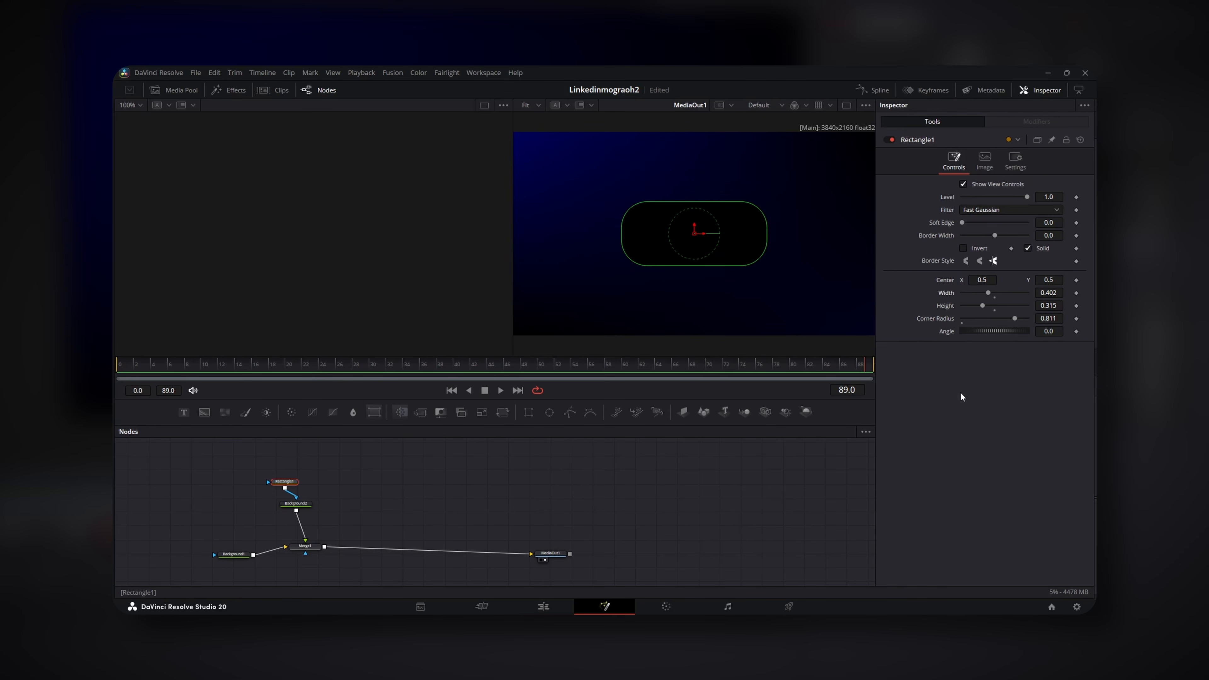
Copy and paste the Rectangle1 and Background2 nodes
drag(342, 475, 318, 524)
key(ctrl+c)
click(408, 507)
key(ctrl+v)
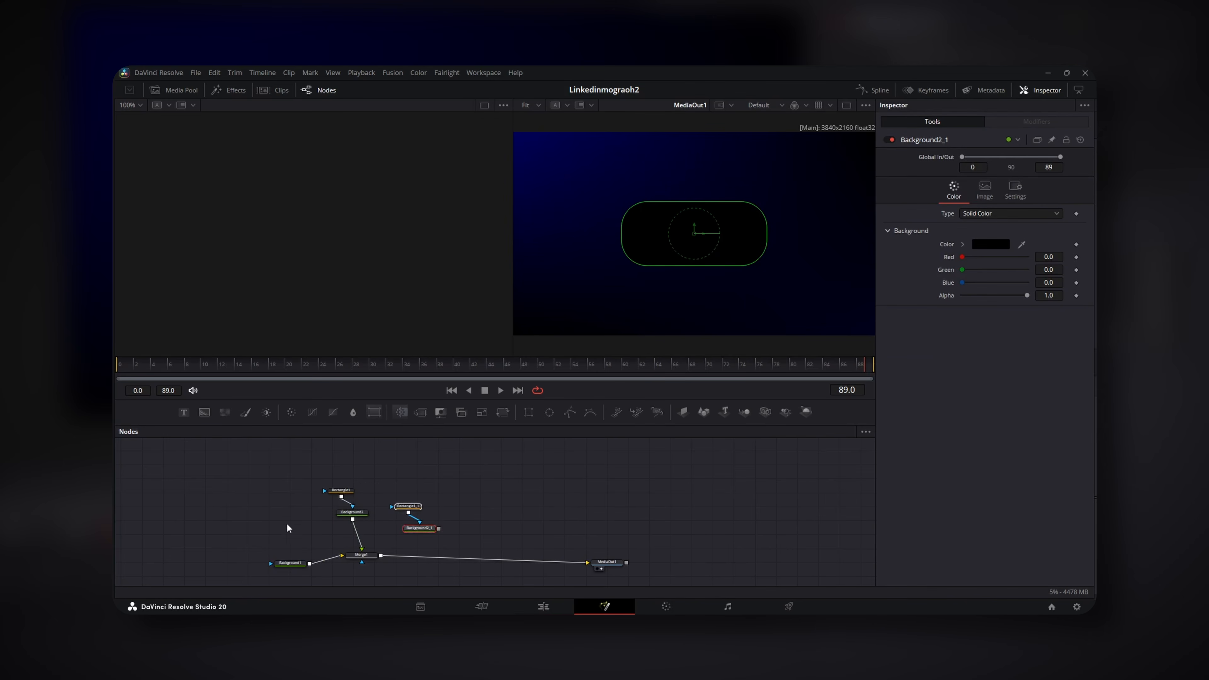
Merge the duplicated Background2_1 over Background2 and arrange the nodes
drag(357, 512, 364, 493)
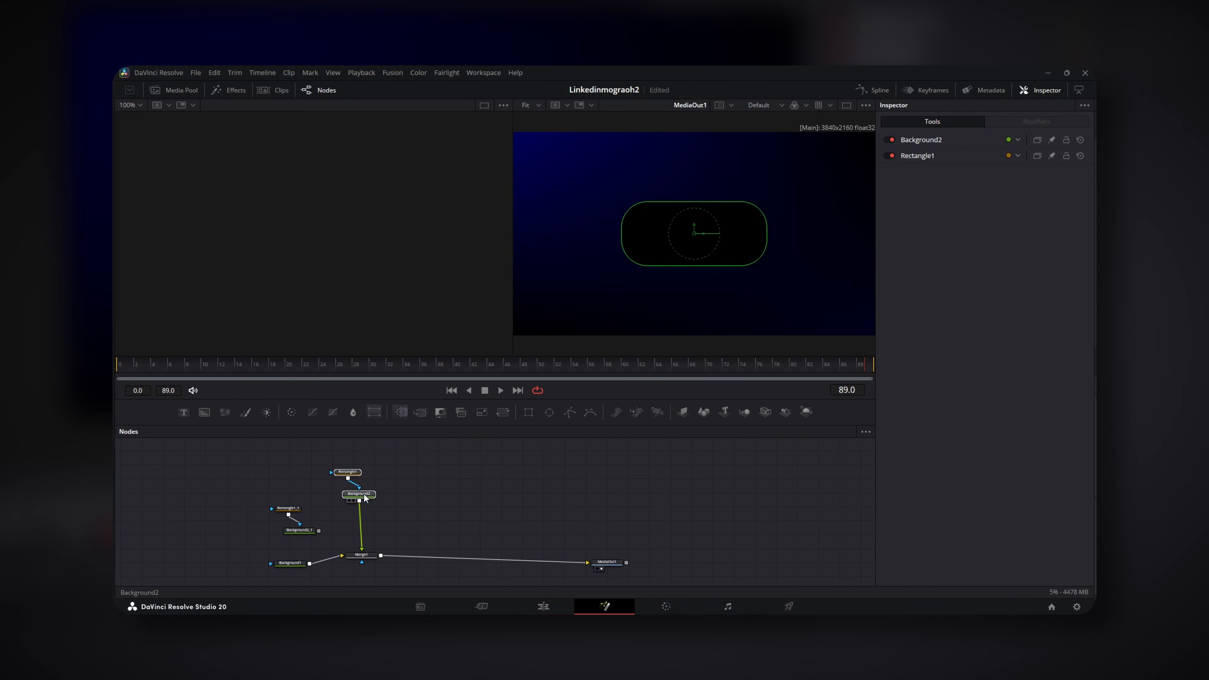
drag(318, 530, 295, 515)
click(294, 531)
Make Background2 a Gradient fill with a blue start colour
click(359, 495)
click(983, 215)
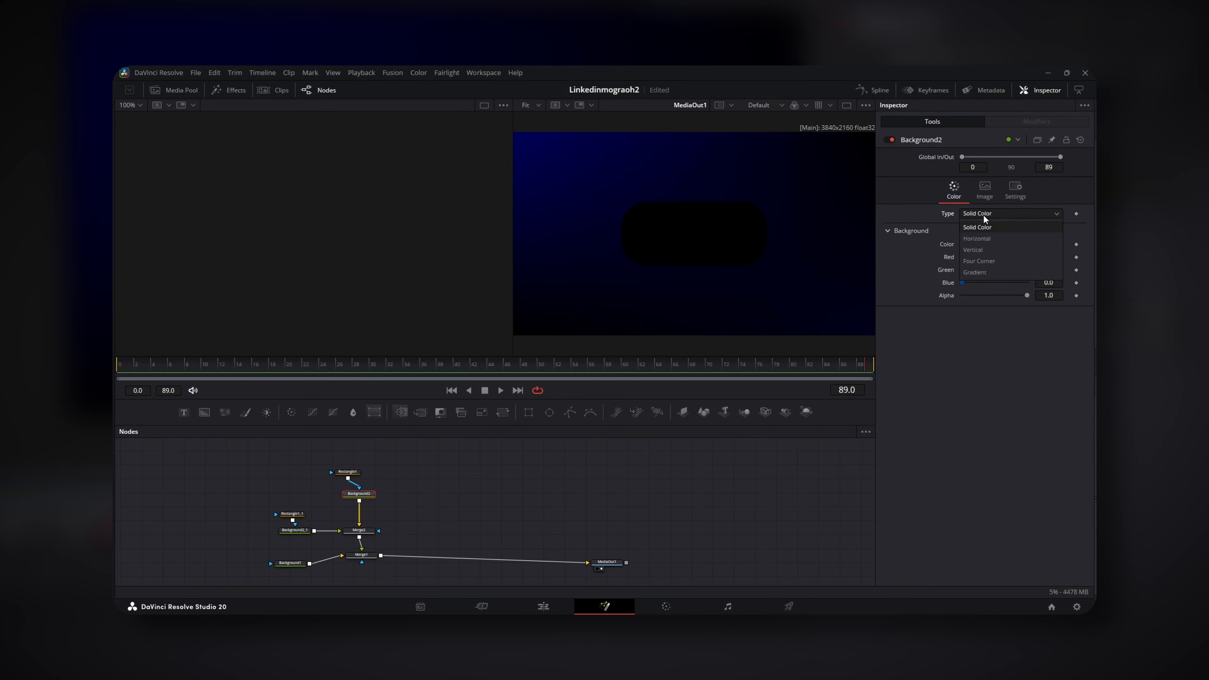
click(985, 271)
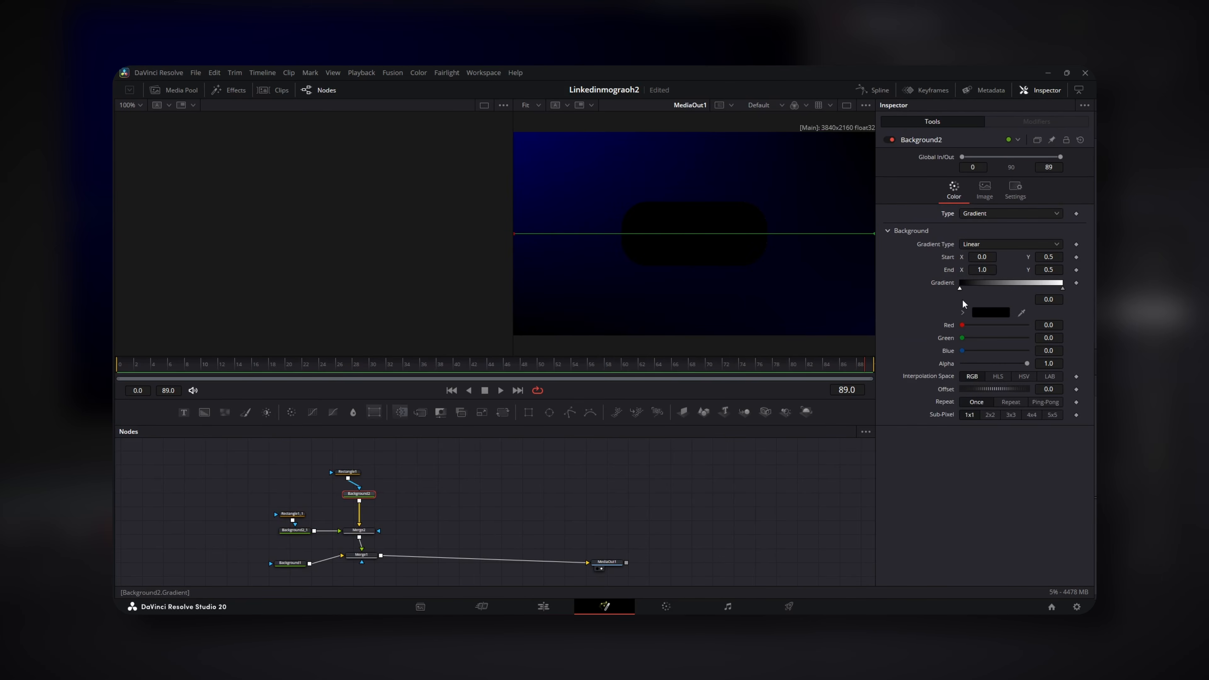
click(996, 312)
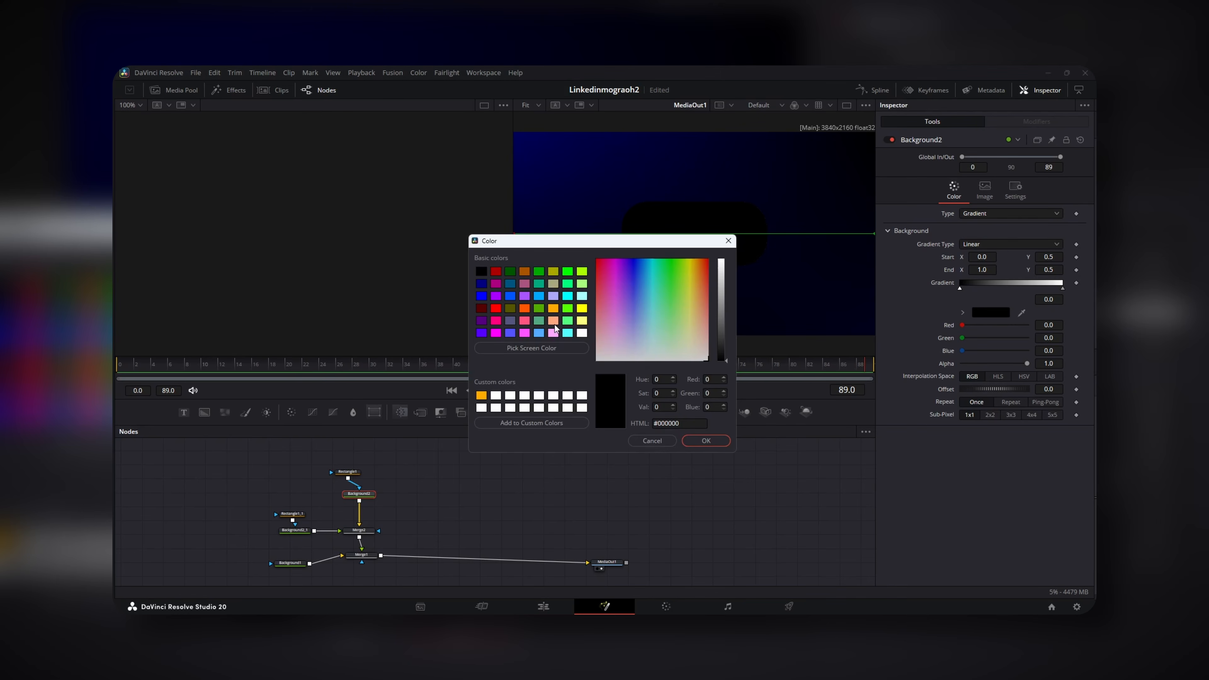
click(515, 294)
click(705, 441)
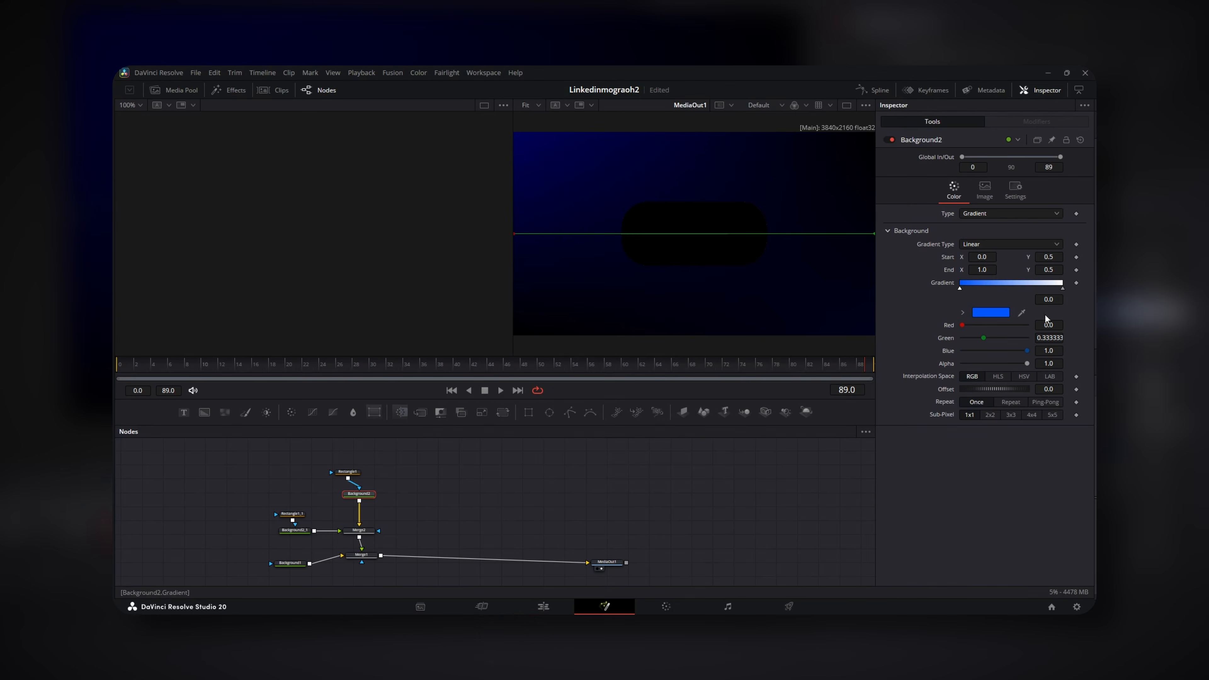
Set the gradient's end colour to a darker blue
click(1062, 289)
click(991, 312)
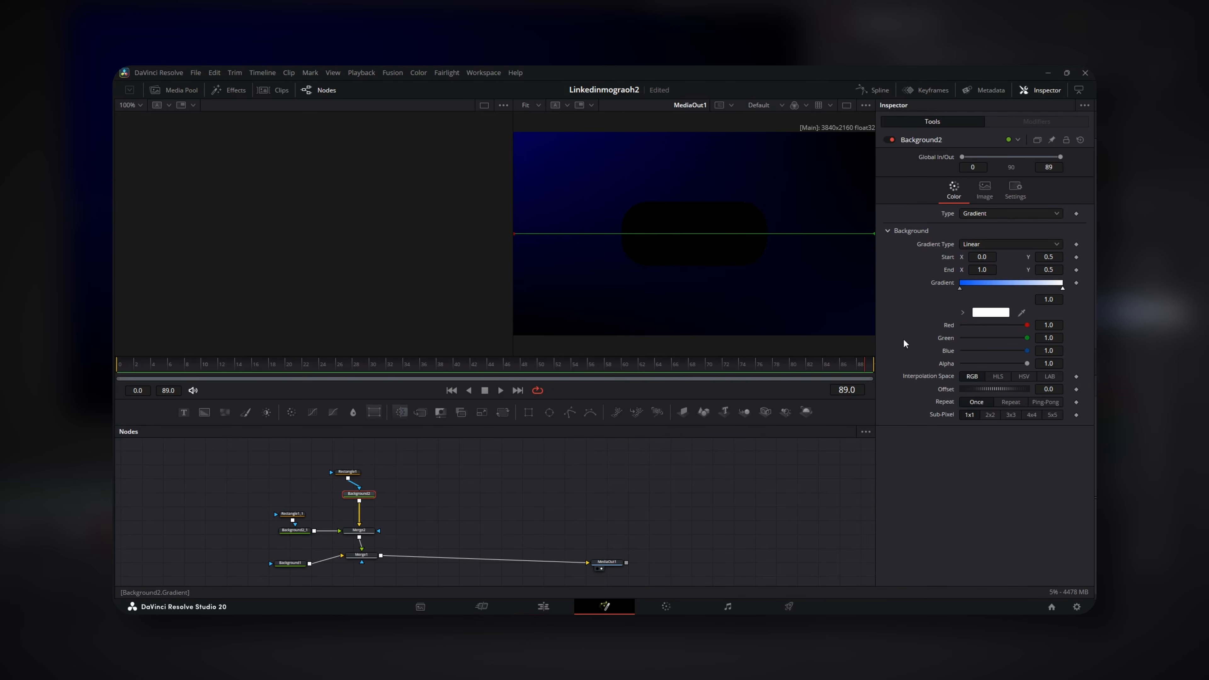
click(510, 296)
drag(720, 331, 721, 337)
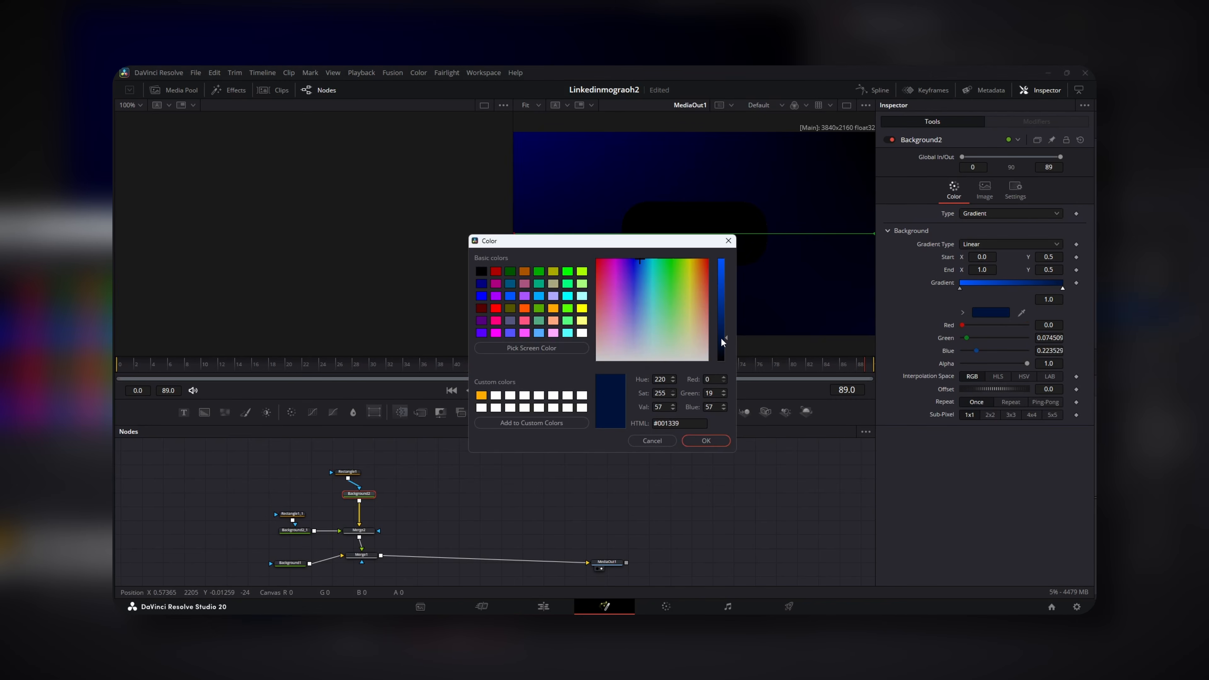
click(701, 442)
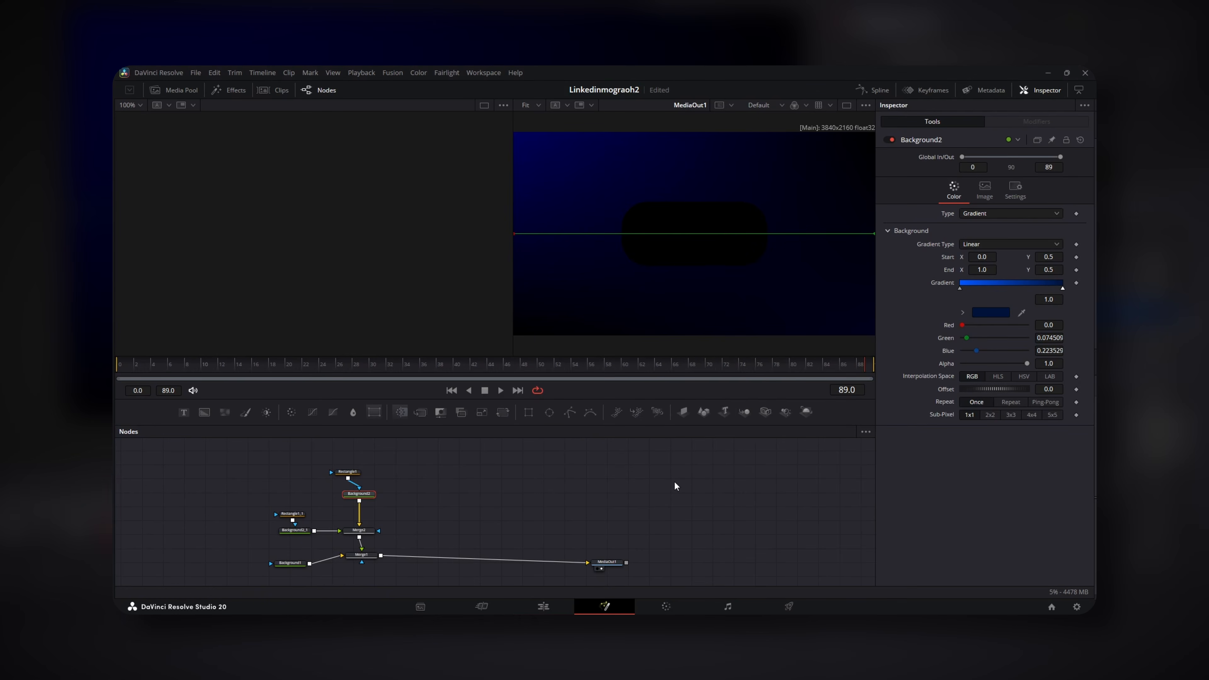
Turn Rectangle1 into a thin outline with Border Width 0.0083
click(347, 472)
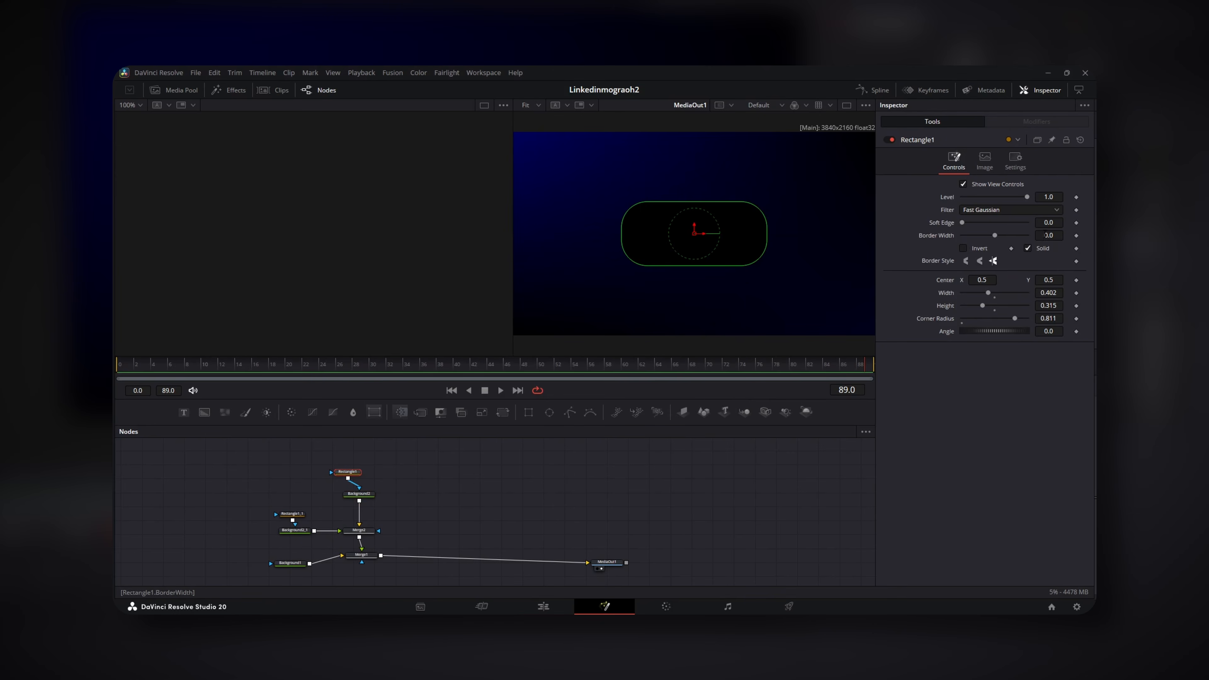
drag(1046, 235, 1061, 235)
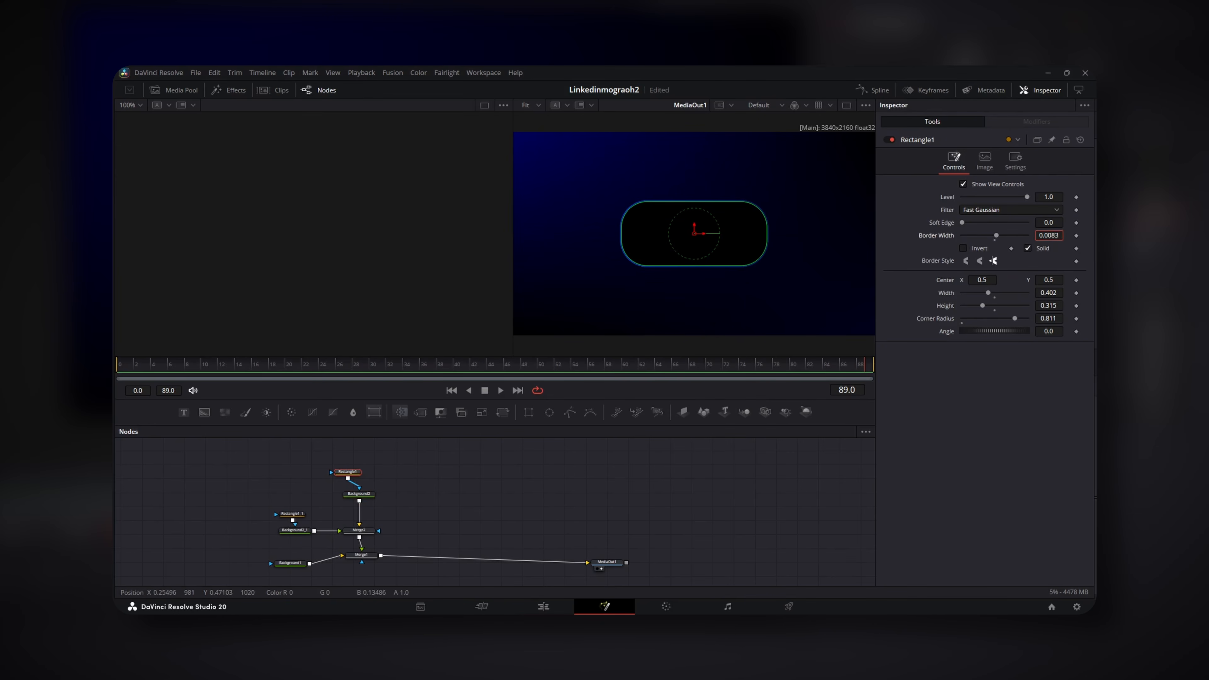
scroll(737, 233, up, 2)
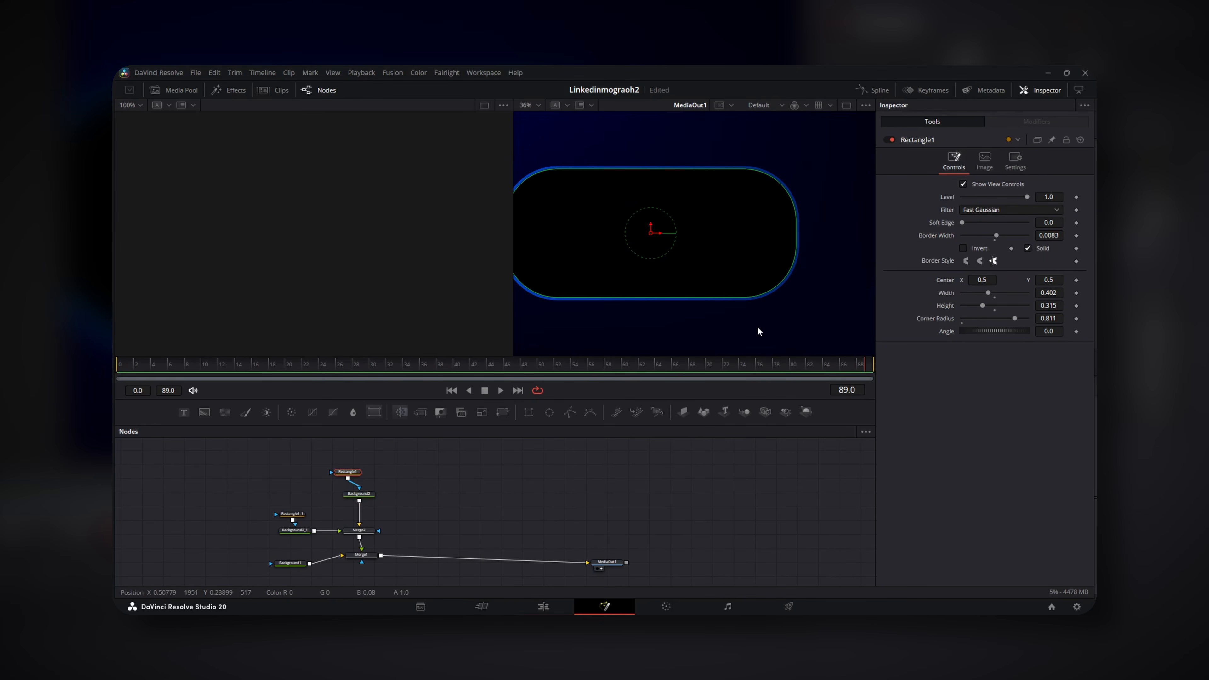
click(359, 494)
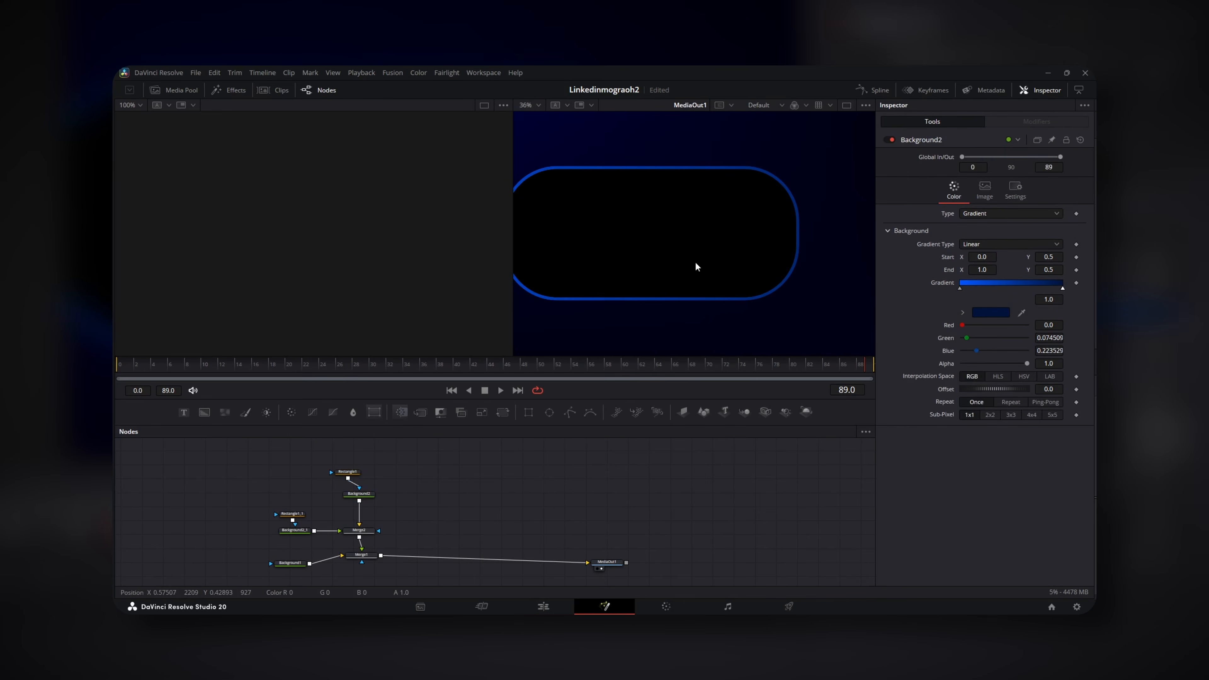
click(348, 472)
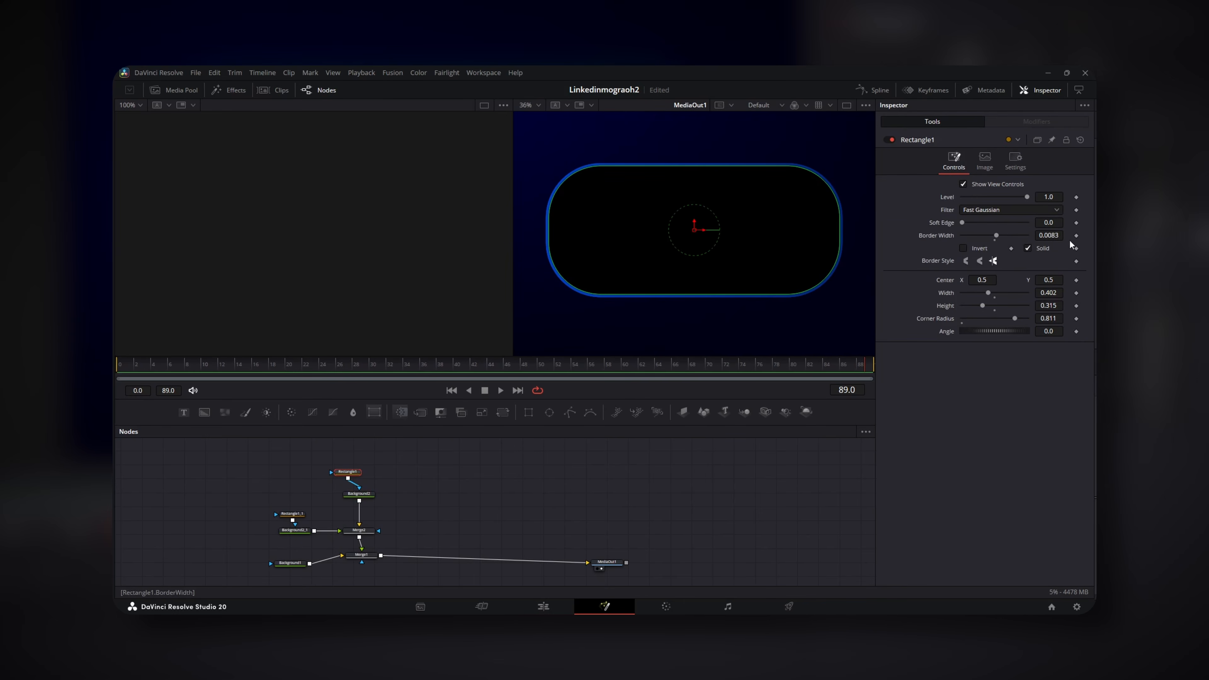
double_click(1058, 236)
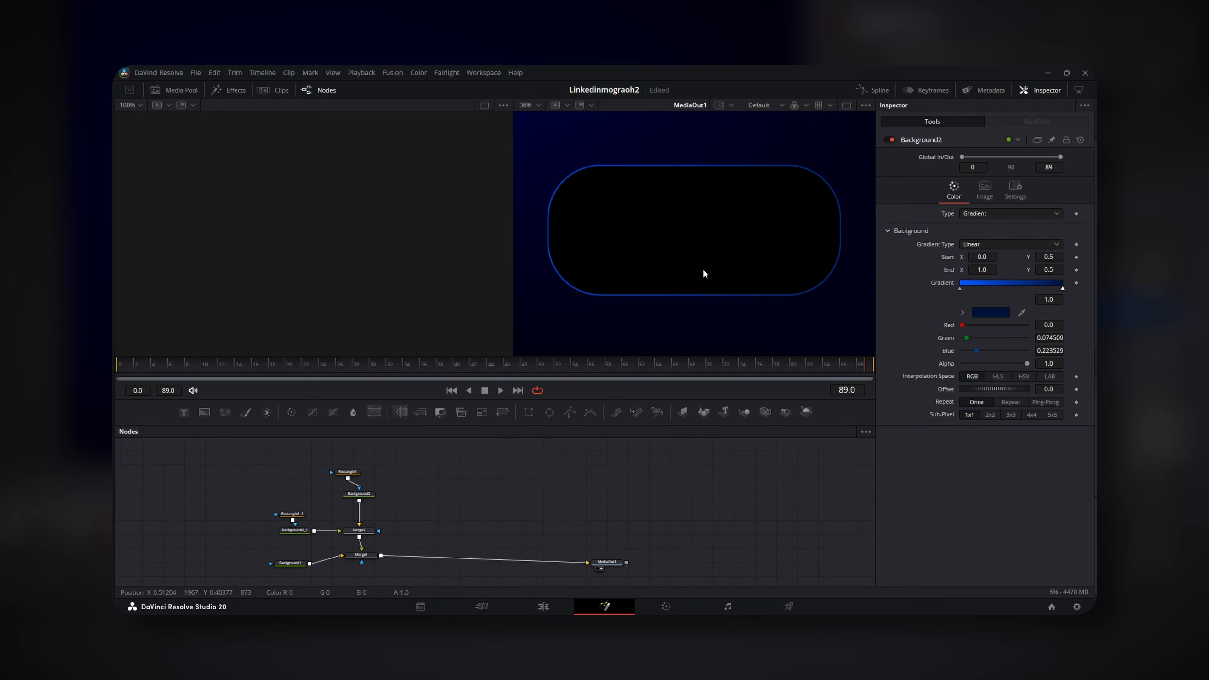
Set Background2_1 to Four Corner with a darkened dark-blue Top Left corner
click(295, 530)
click(996, 212)
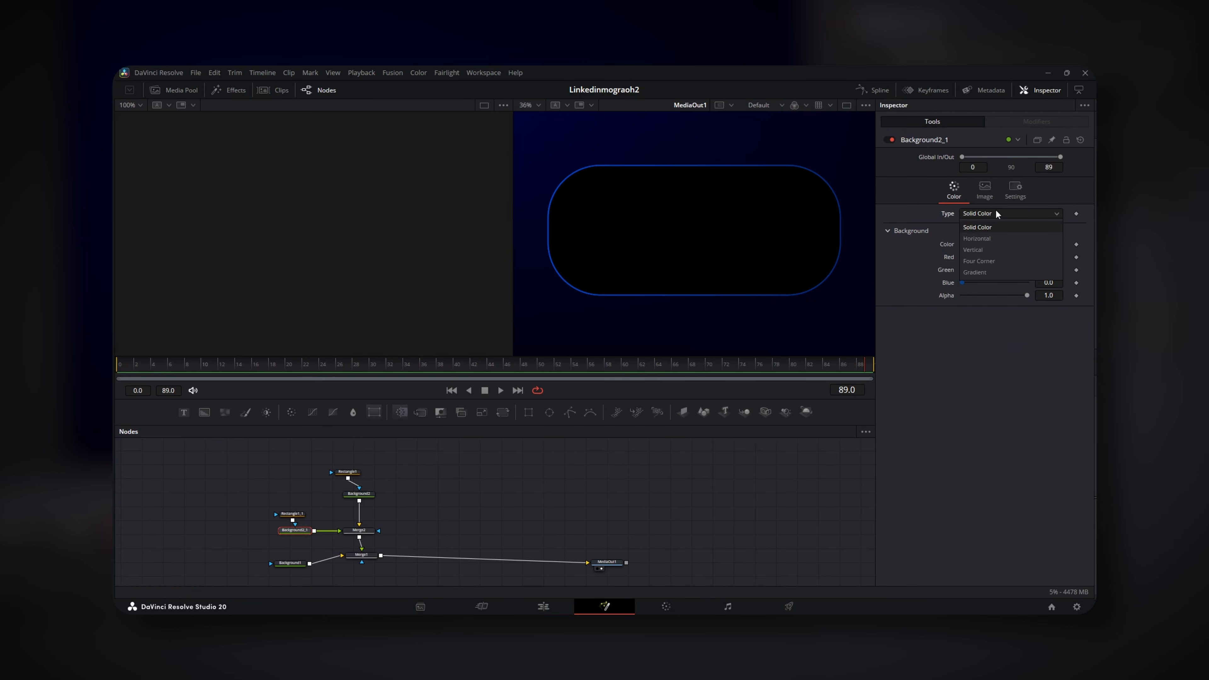
click(980, 260)
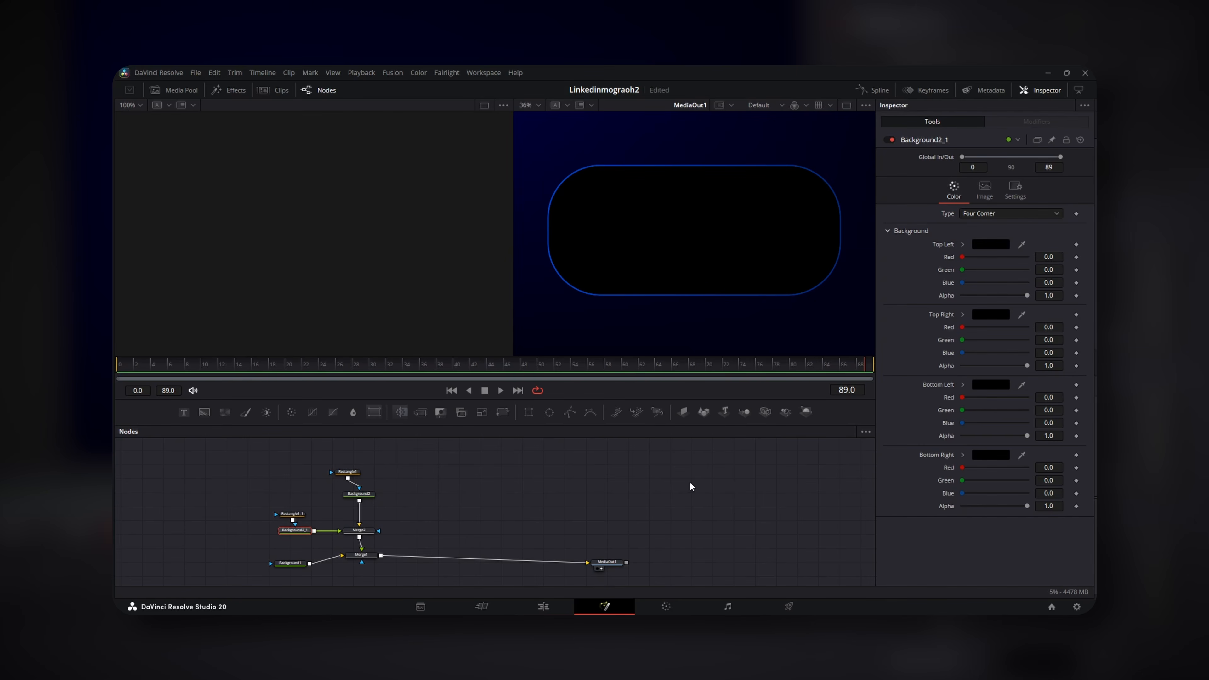
click(983, 246)
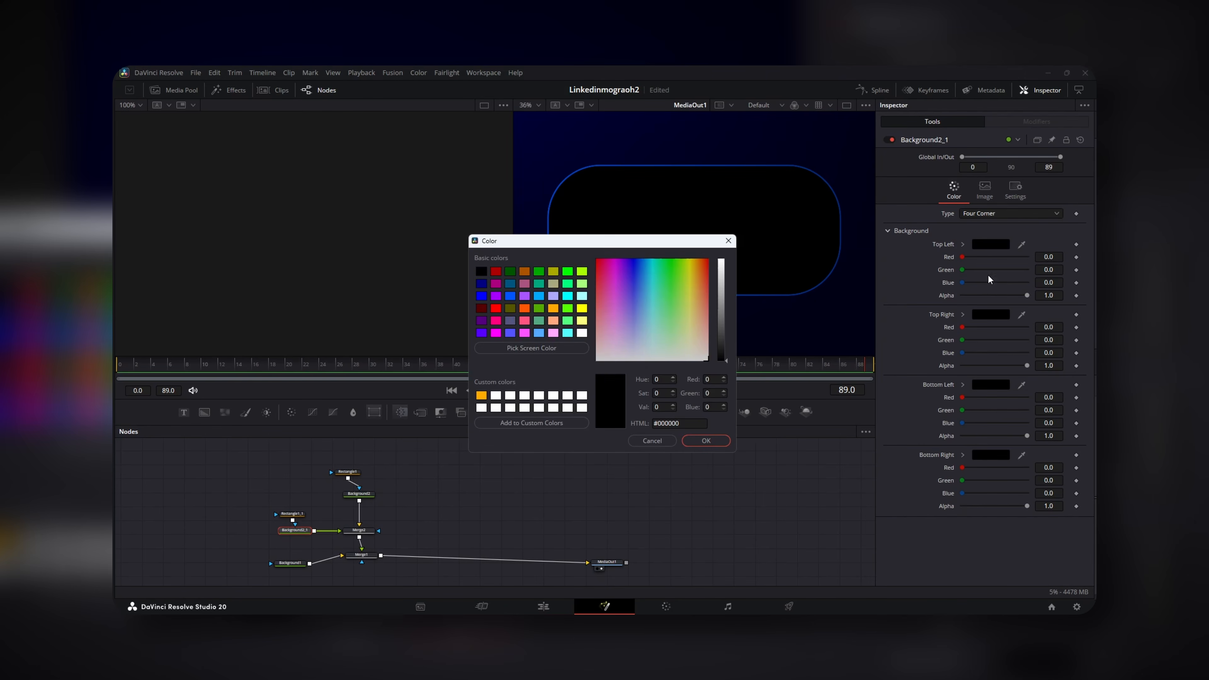
click(482, 283)
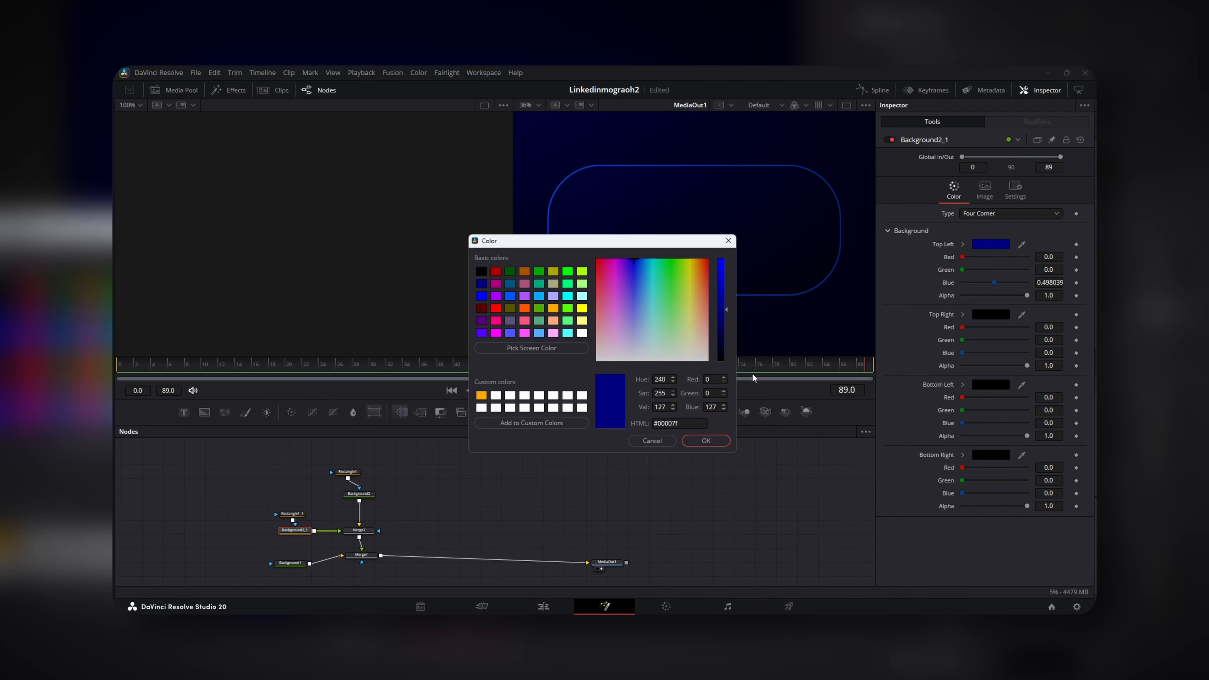
click(727, 322)
click(707, 440)
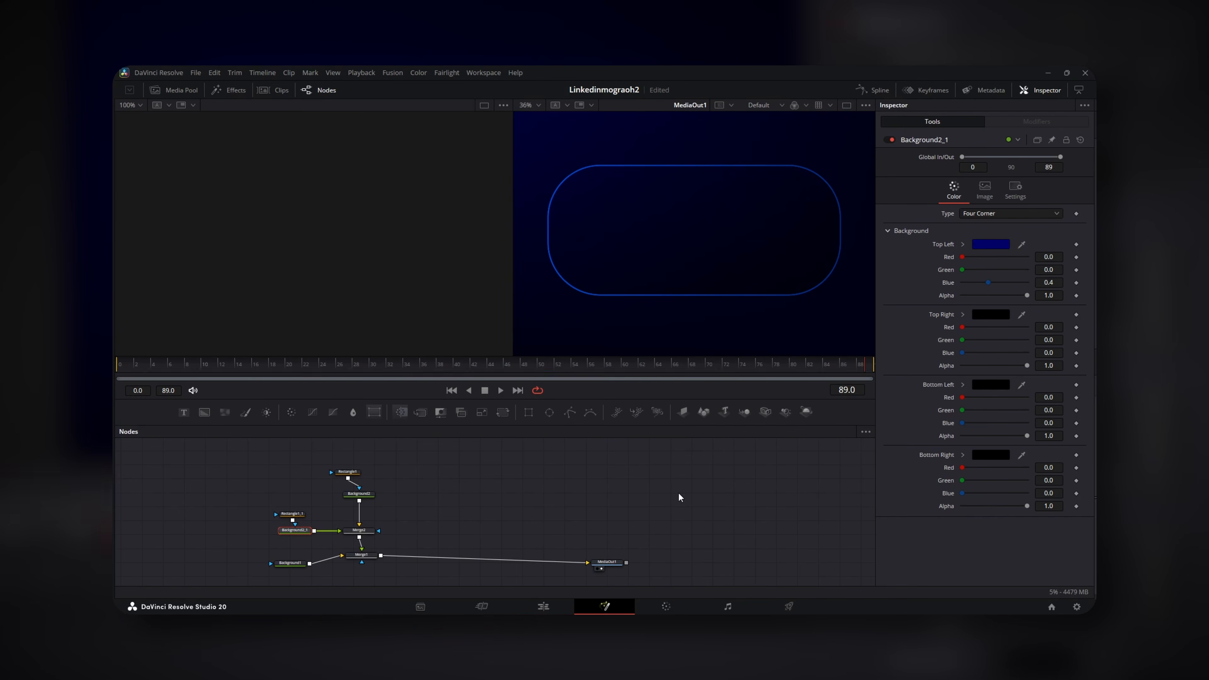
Rearrange the rectangle, background and merge nodes into a tidy chain to the output
mouse_move(409, 473)
mouse_down()
mouse_move(442, 481)
mouse_move(395, 482)
mouse_move(400, 507)
mouse_move(399, 482)
mouse_up()
drag(447, 545, 308, 516)
drag(395, 539, 398, 505)
drag(398, 563, 315, 575)
drag(646, 571, 711, 574)
Tidy the node layout and save the project
drag(397, 482, 398, 481)
click(481, 488)
key(ctrl+s)
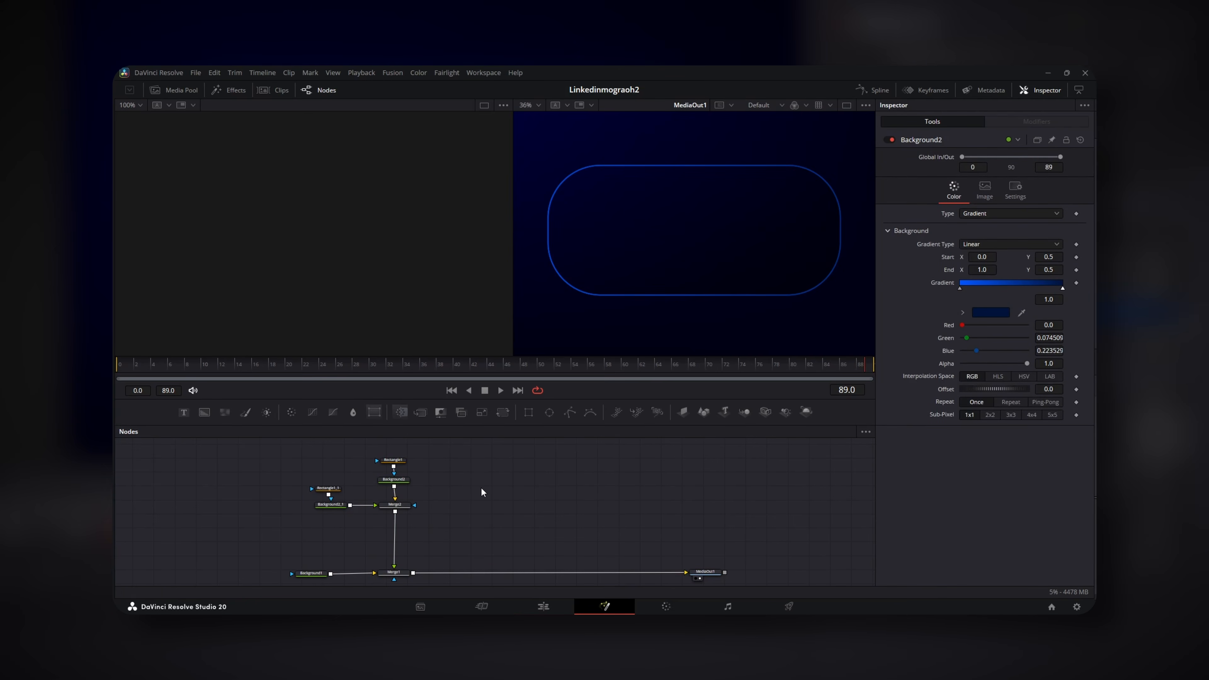
drag(470, 487, 426, 477)
Insert a SoftGlow after Background2 with Gain 0.276 and Glow Size 23.6
click(468, 496)
key(shift+space)
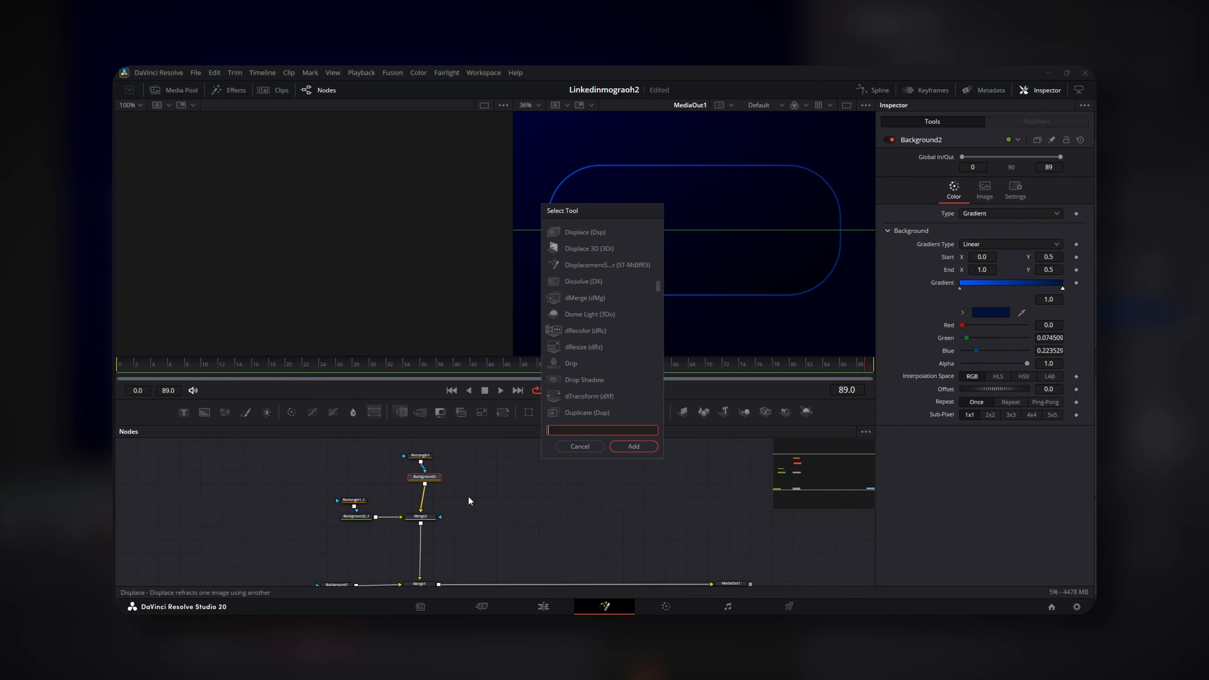
text(sof)
key(Return)
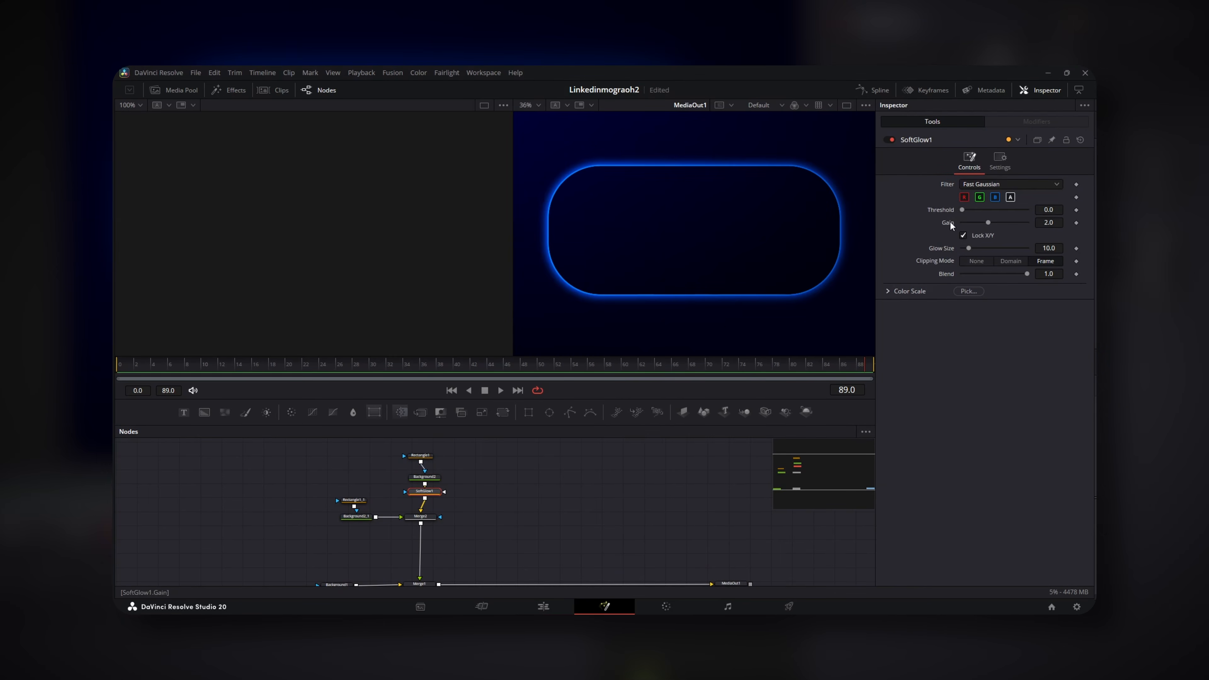
drag(984, 224, 978, 222)
click(978, 248)
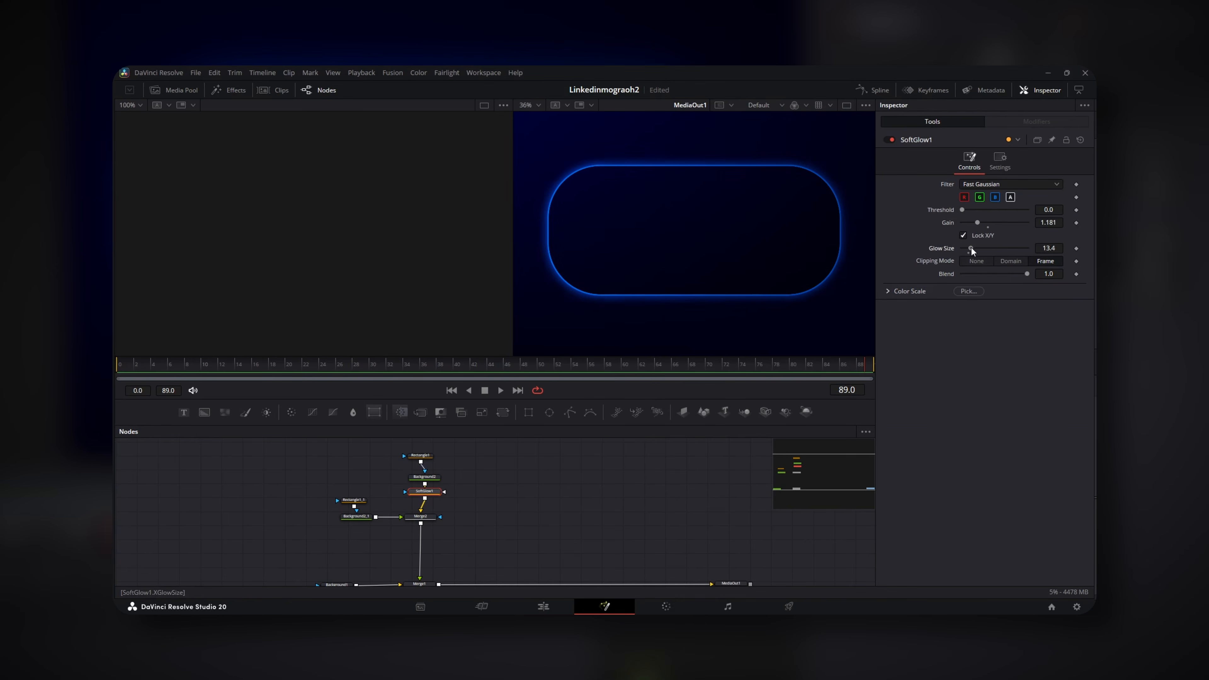
drag(976, 220, 965, 218)
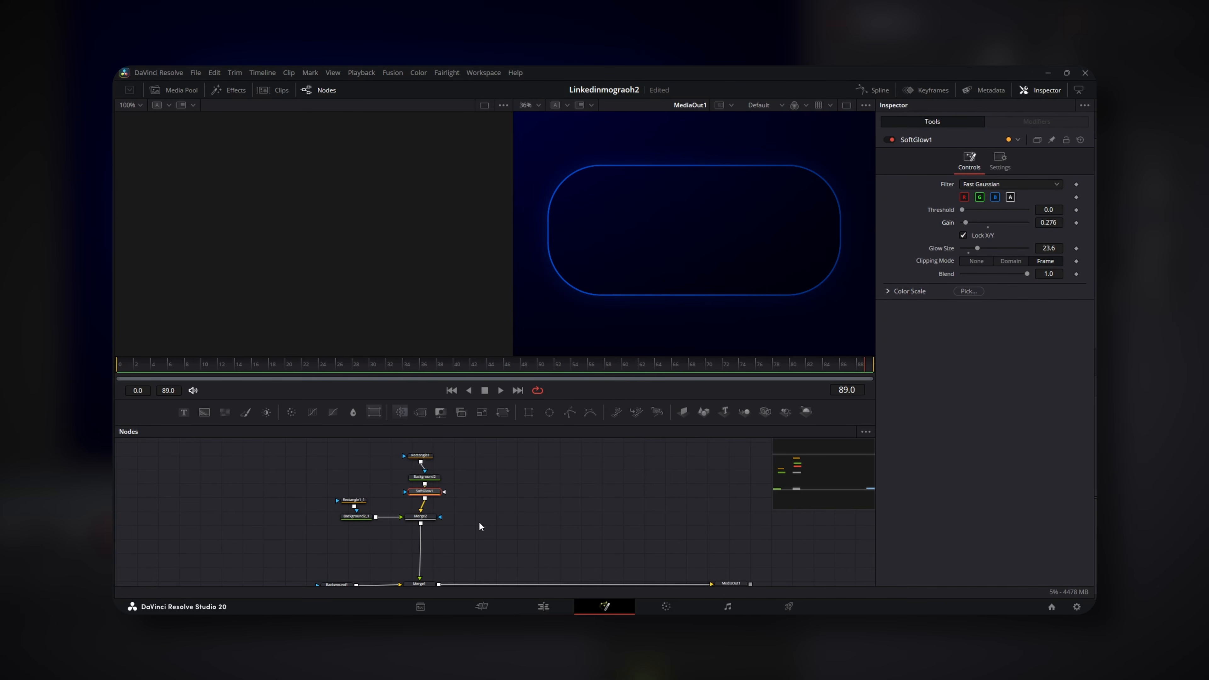
Pull SoftGlow1 out of the merge chain and save the project
drag(425, 495, 502, 487)
click(466, 517)
key(ctrl+s)
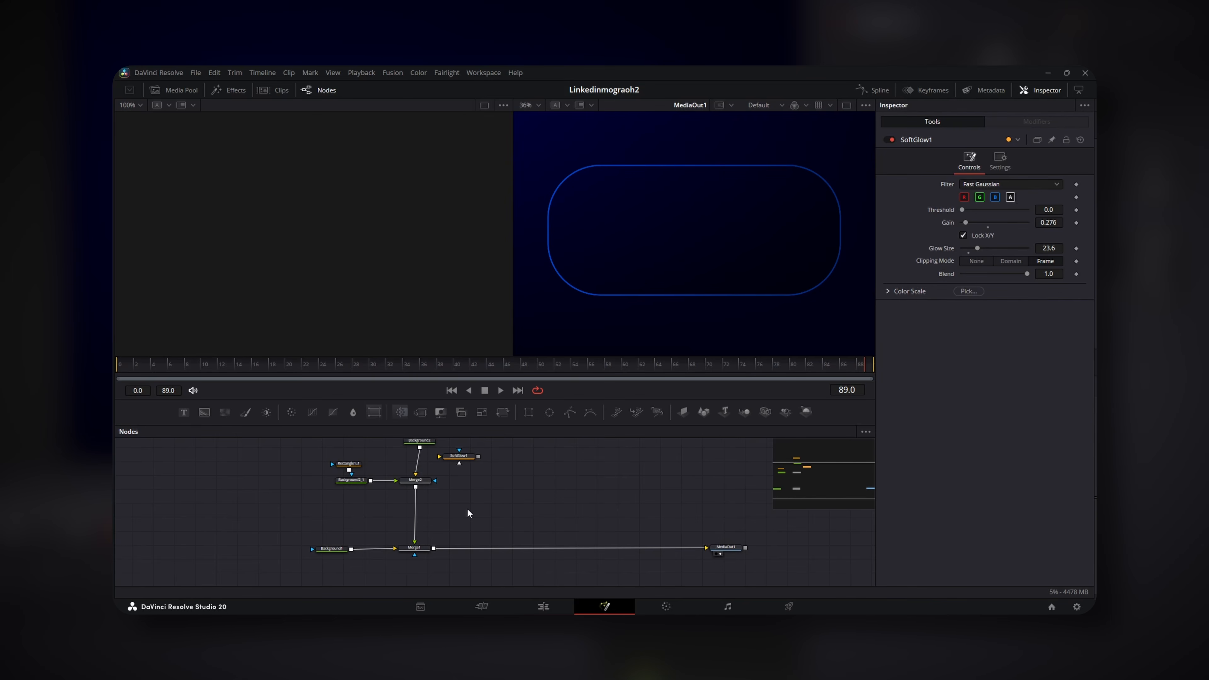
Add Transform1 after Merge2 and place Width keyframes at frames 0, 6, 11, 16, 20 and 24
drag(374, 412, 414, 517)
click(140, 368)
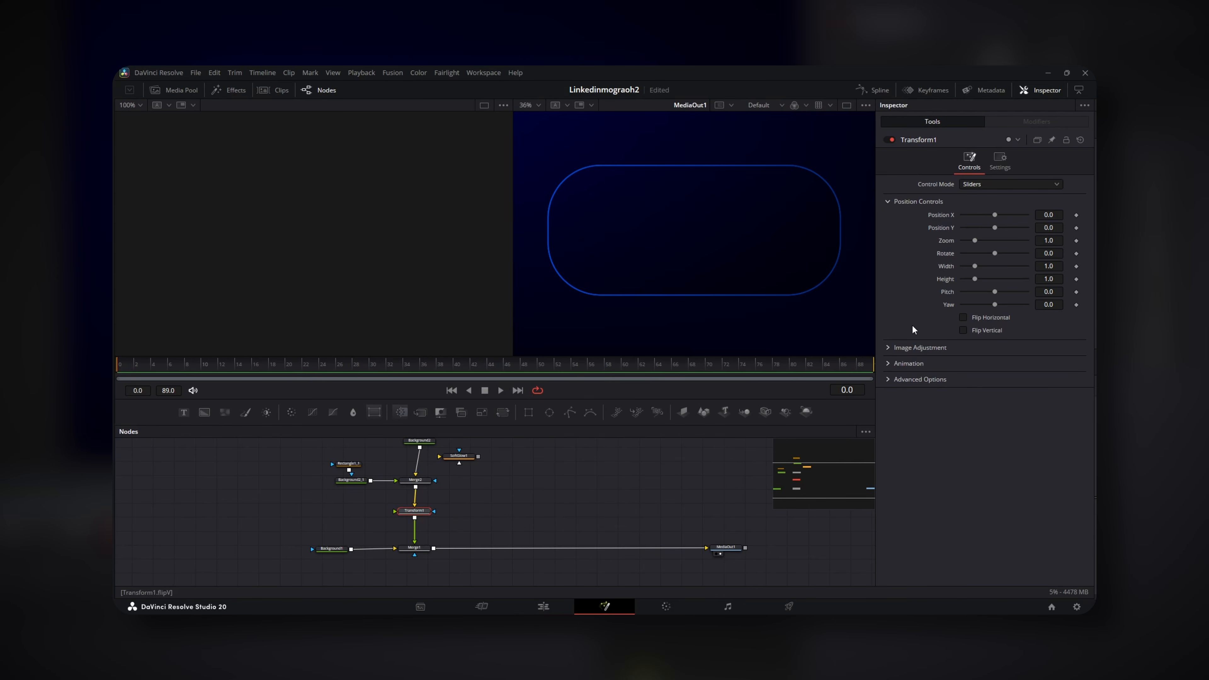
click(1076, 266)
key(Right)
click(1077, 267)
key(shift+Right)
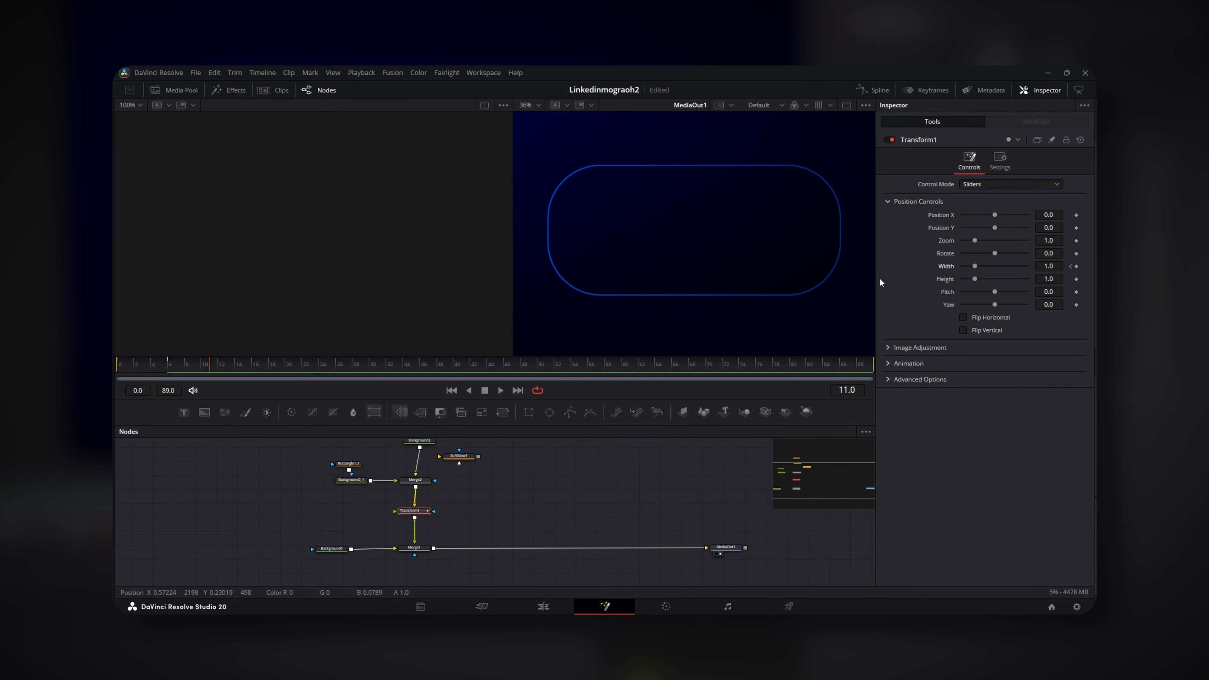
click(1076, 266)
click(1078, 268)
click(1077, 266)
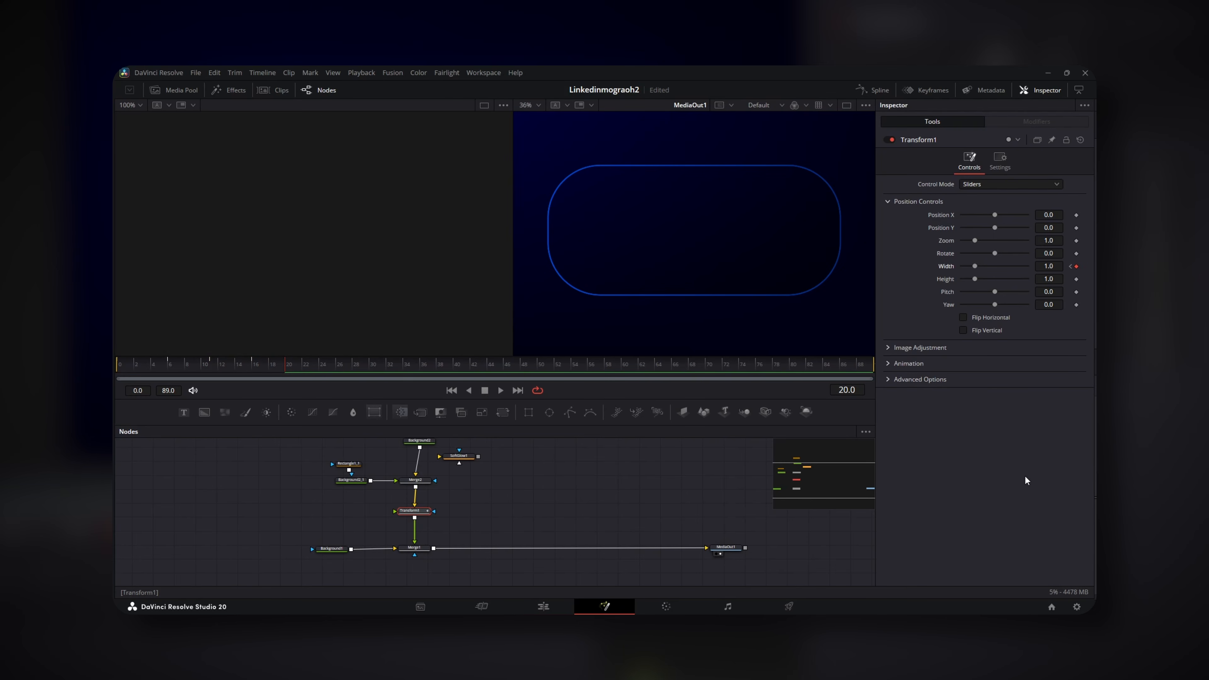
click(1077, 267)
key(ctrl+s)
Set Width to 0.001 at frame 0 and 1.1 at frame 6
drag(137, 366, 113, 368)
drag(974, 265, 948, 268)
click(1049, 266)
text(0)
key(Tab)
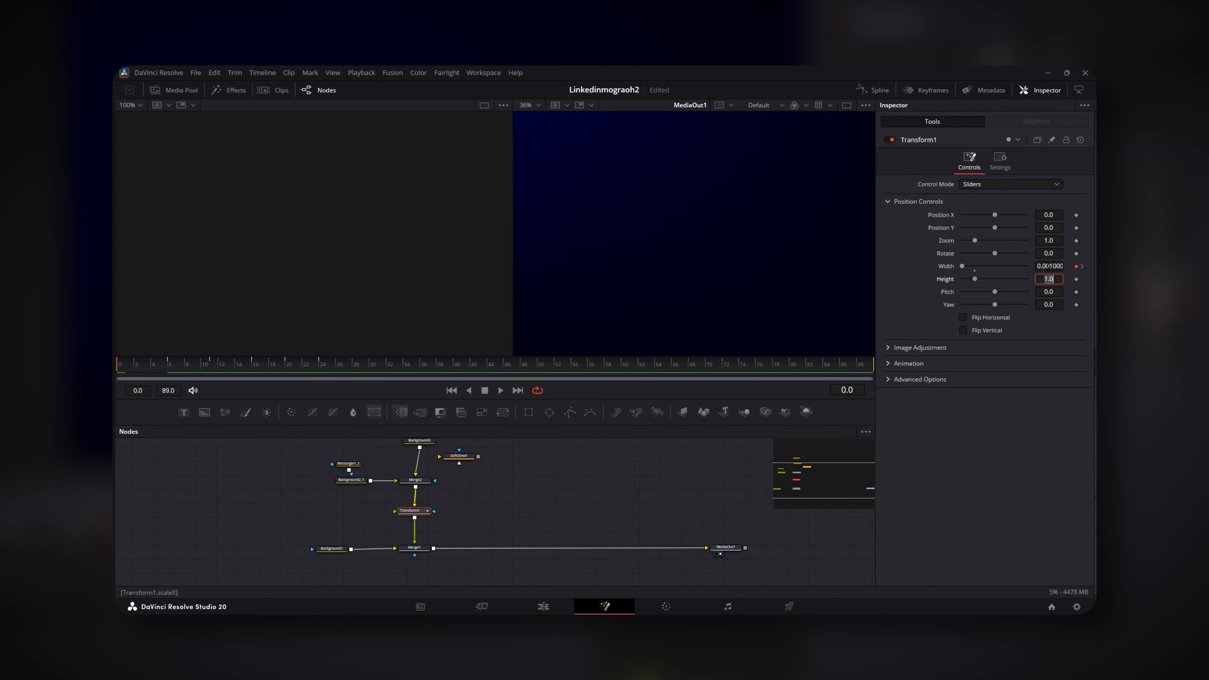
click(168, 368)
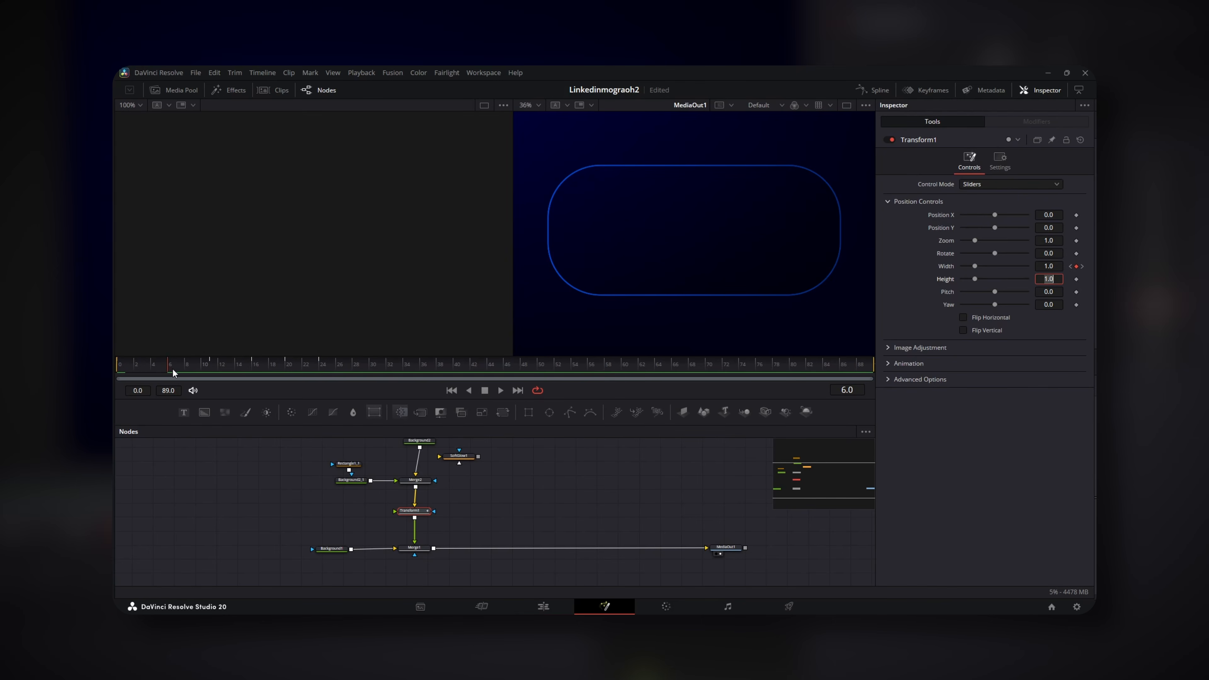
click(1054, 268)
text(1.1)
key(Tab)
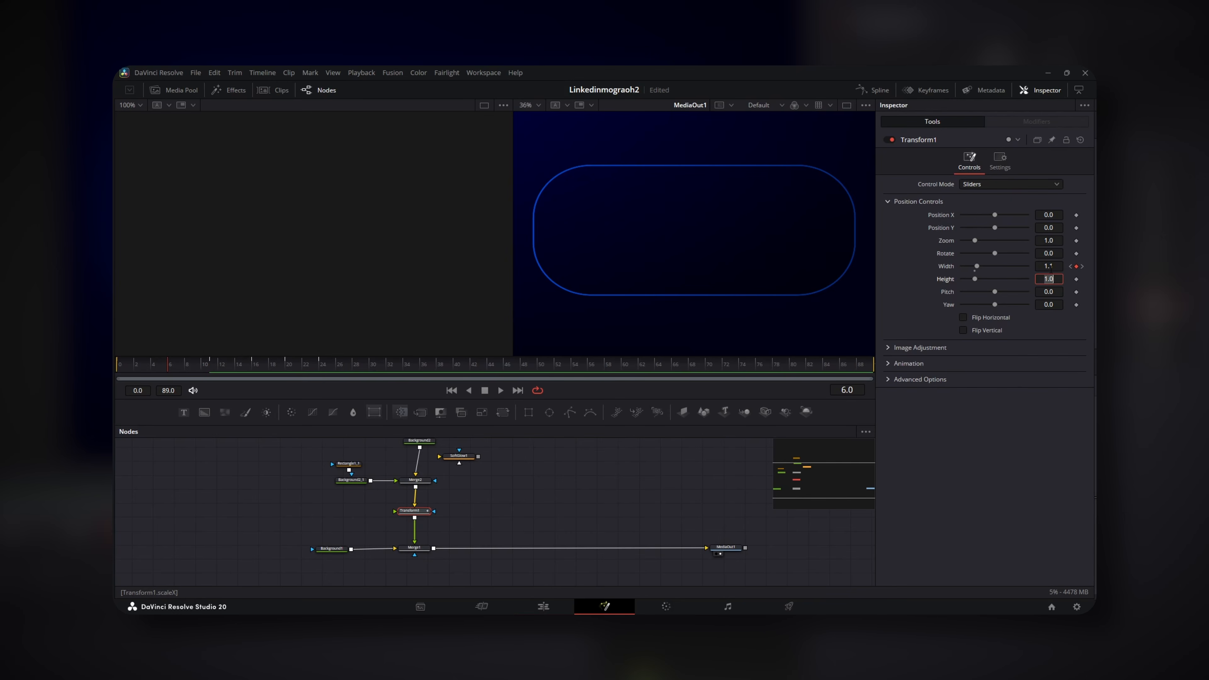
Set Width to 0.9 at frame 11 and 1.05 at frame 16
click(210, 360)
click(1050, 266)
key(BackSpace)
text(11)
key(Tab)
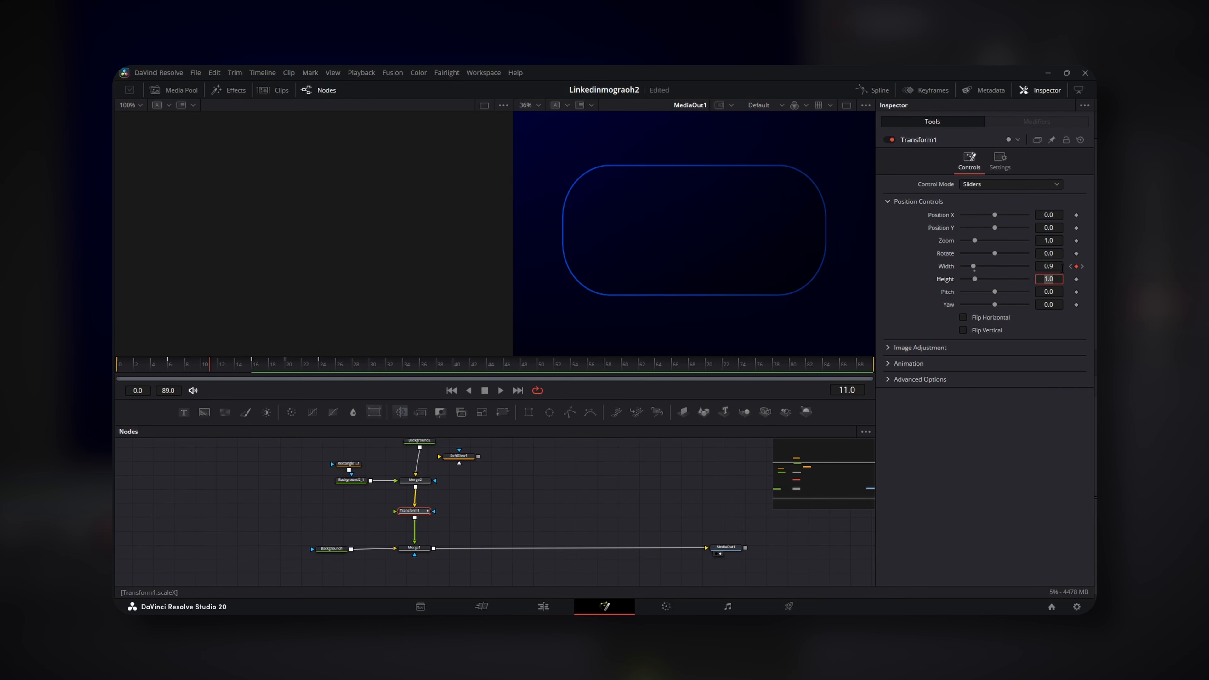
click(256, 364)
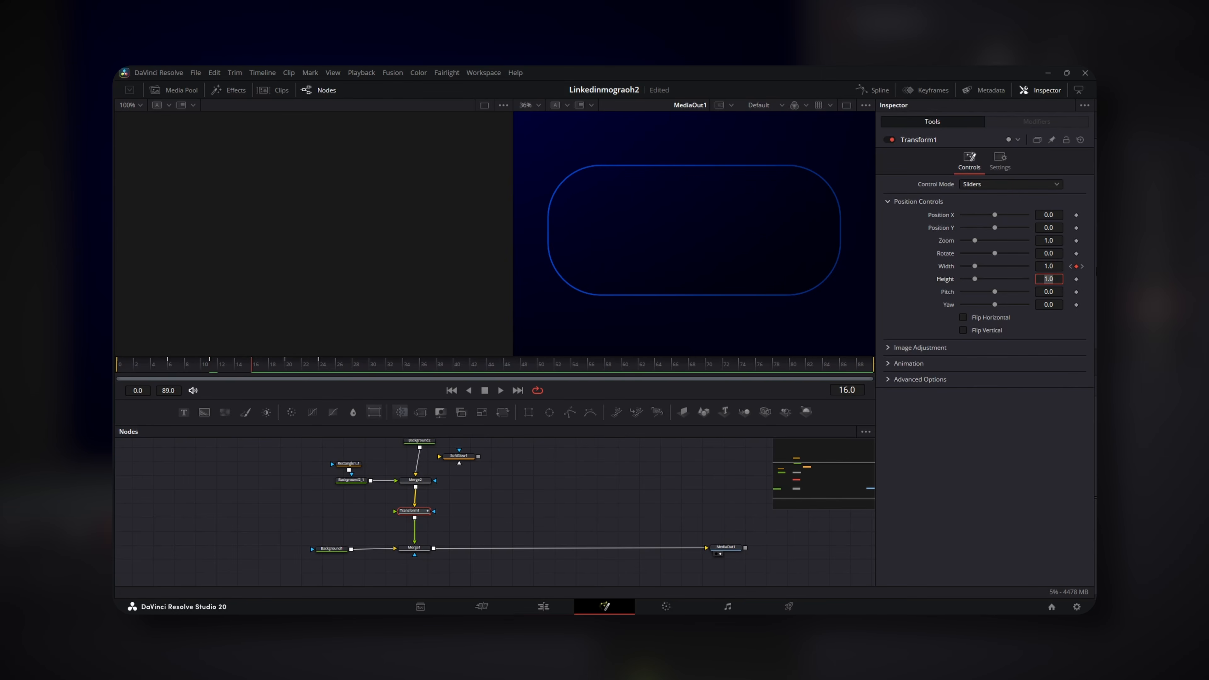
click(1076, 266)
text(5)
key(Return)
Set Width to 0.95 at frame 20, leaving 1.0 at frame 24
click(289, 367)
click(1056, 266)
key(BackSpace)
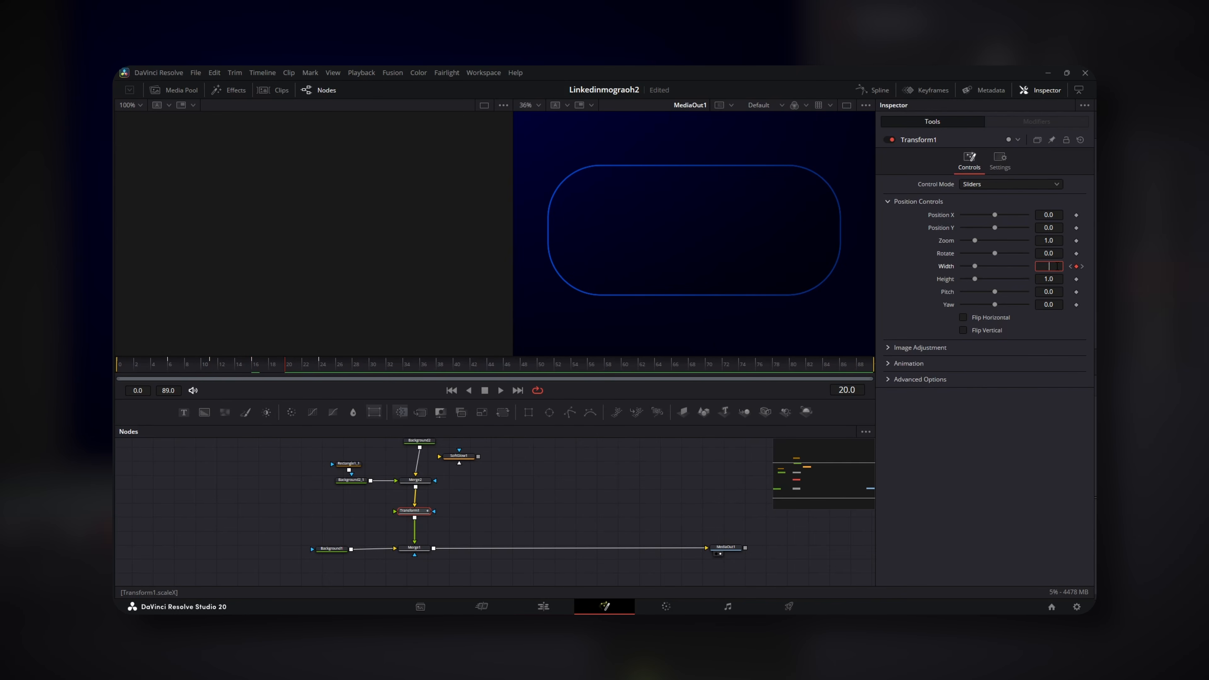
key(Return)
click(322, 365)
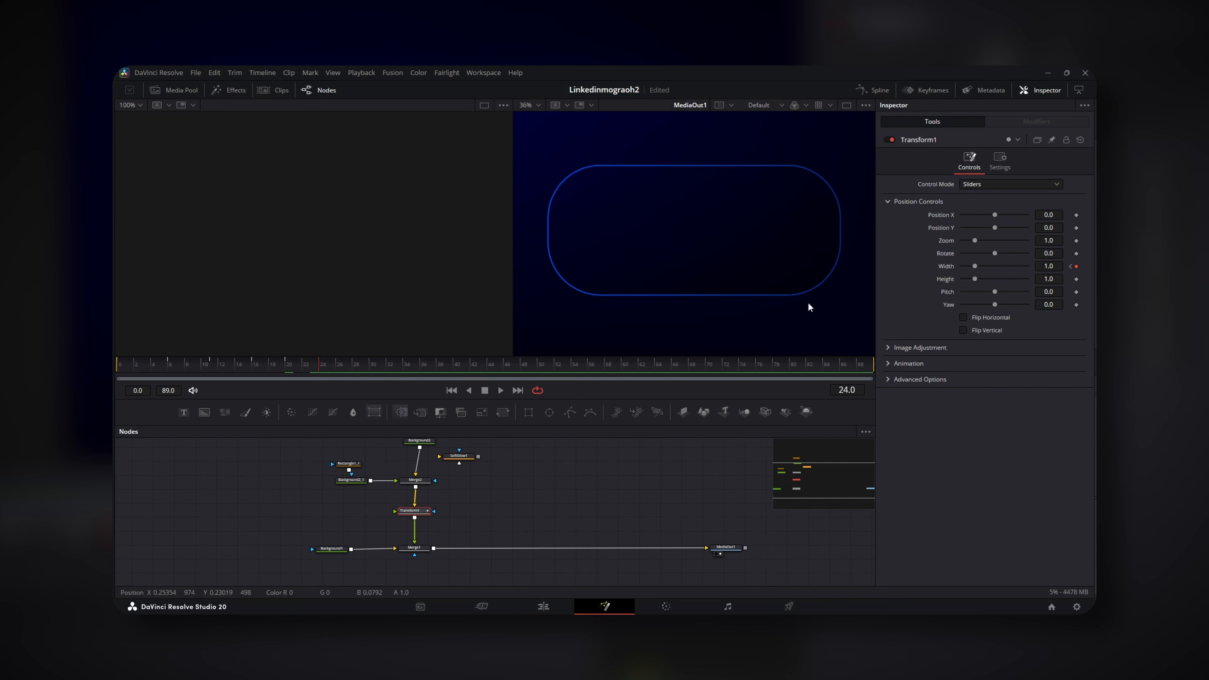
click(880, 90)
Show the Width curve in the Spline editor and smooth all its keyframes
click(534, 470)
click(830, 431)
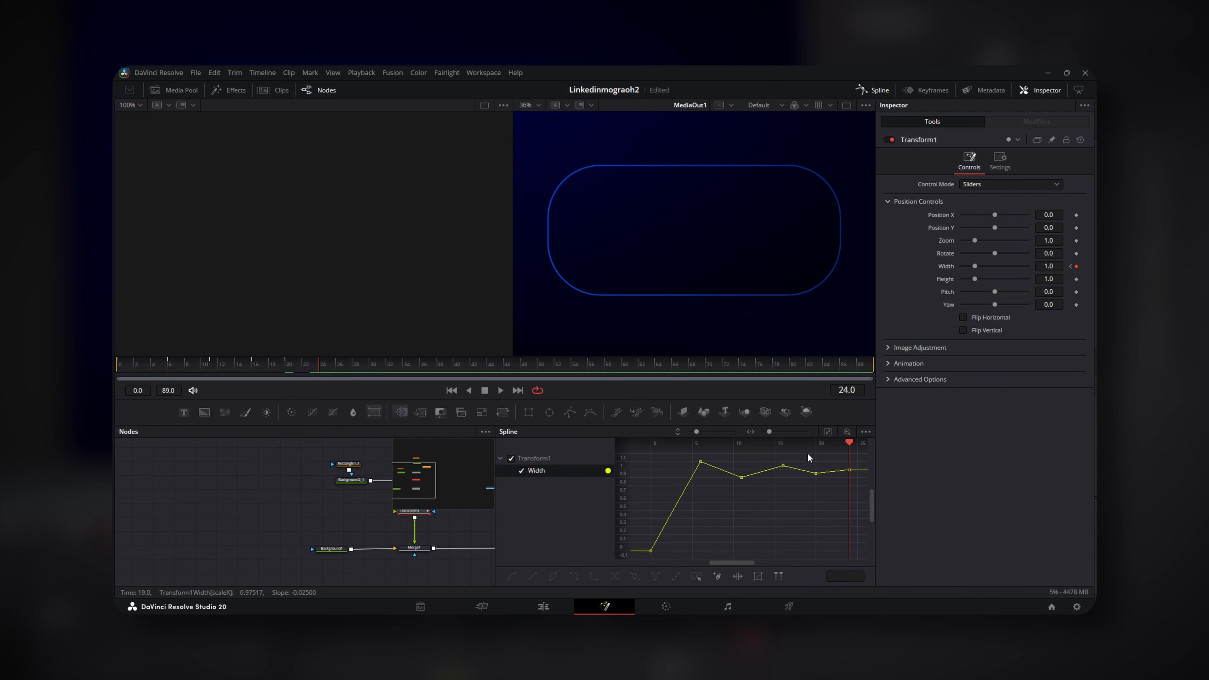
key(ctrl+a)
key(shift+s)
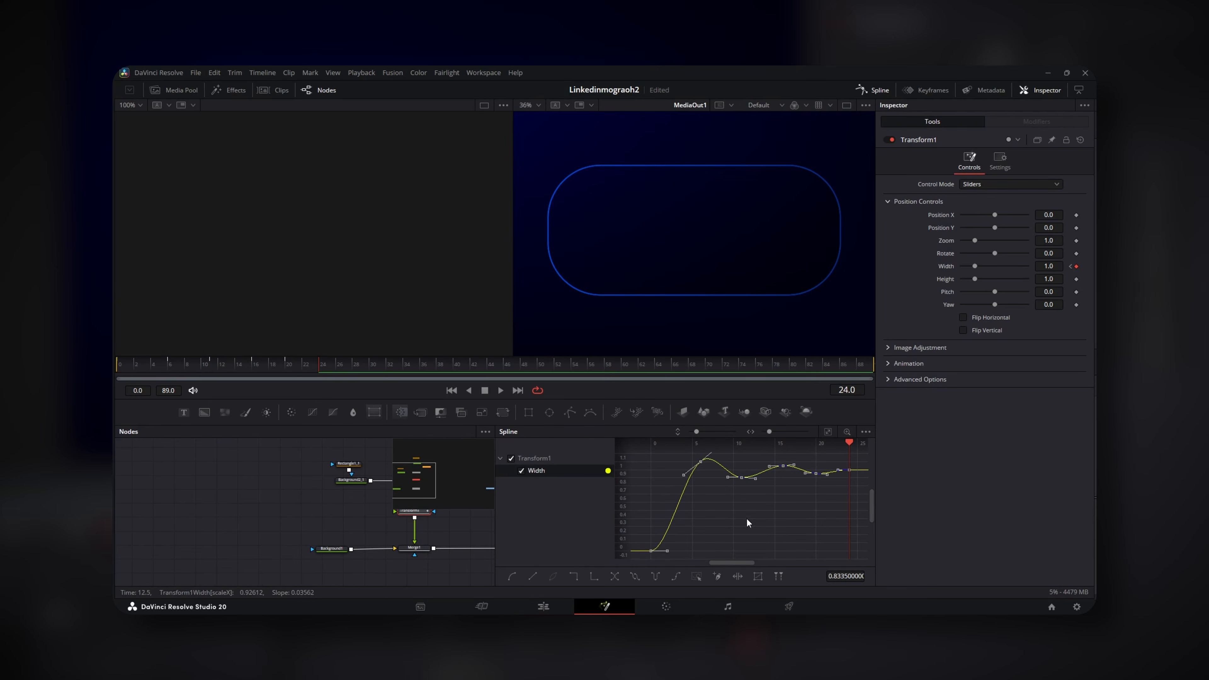
Set Transform1's Motion Blur to 1.0 and play the pop-open from frame 0
click(890, 363)
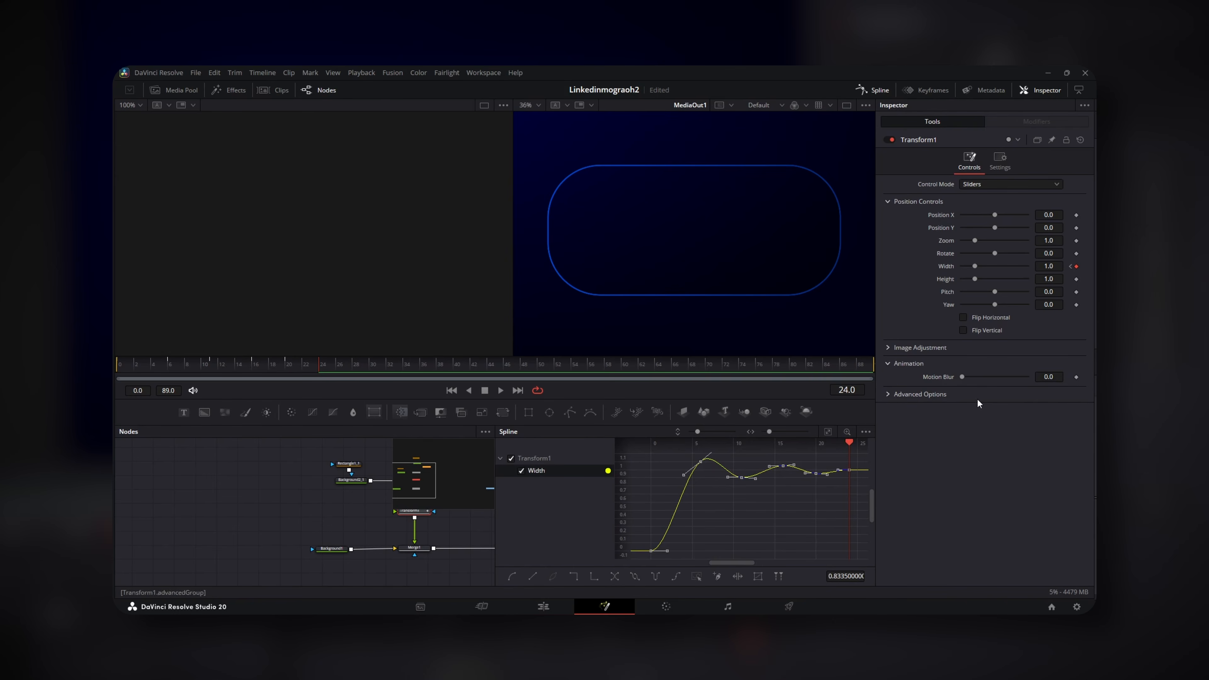
drag(962, 376, 1027, 377)
scroll(708, 275, down, 3)
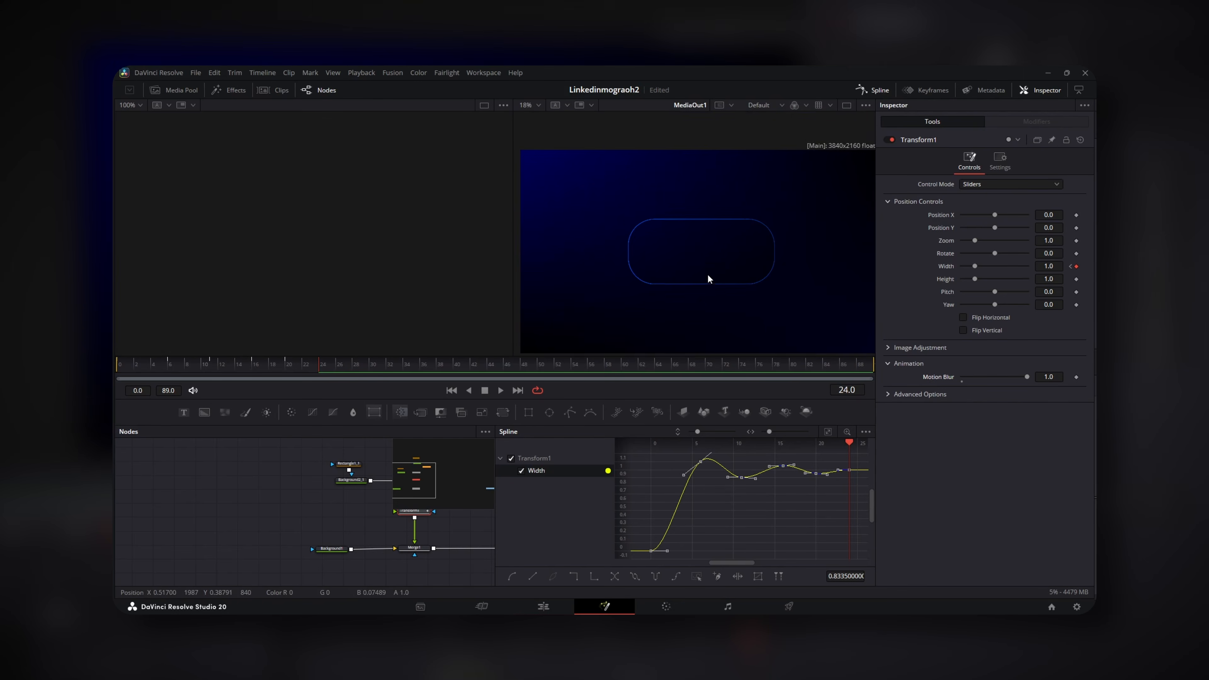
click(119, 367)
key(space)
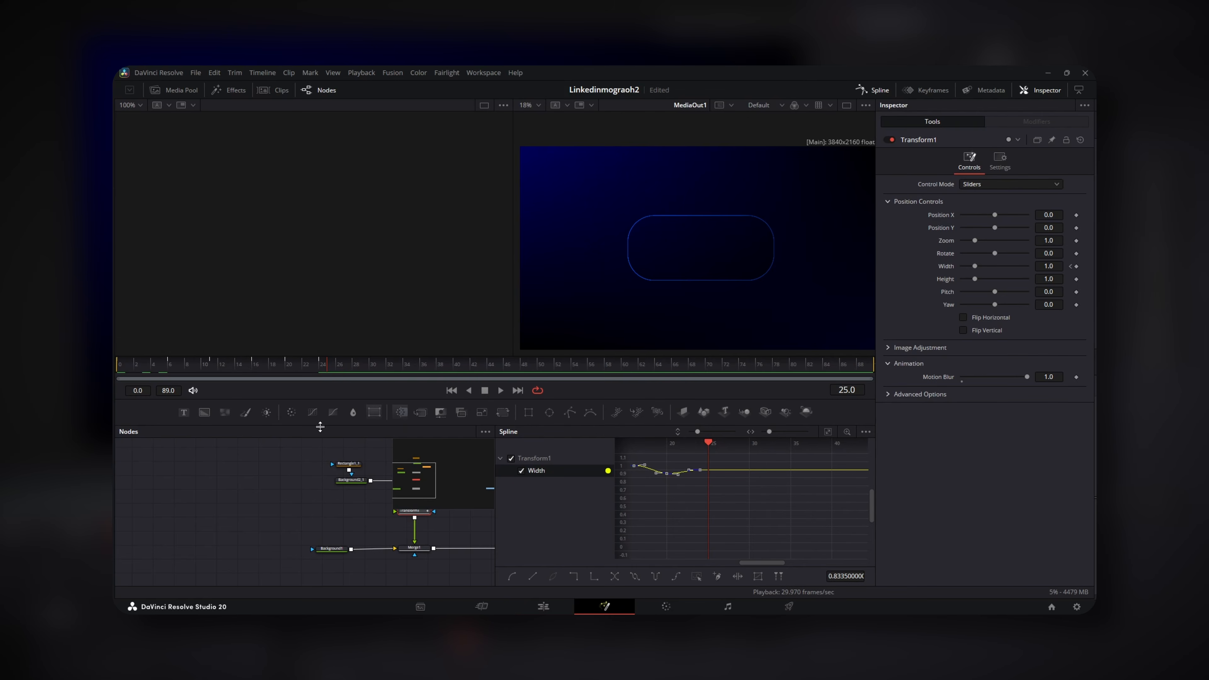
click(876, 90)
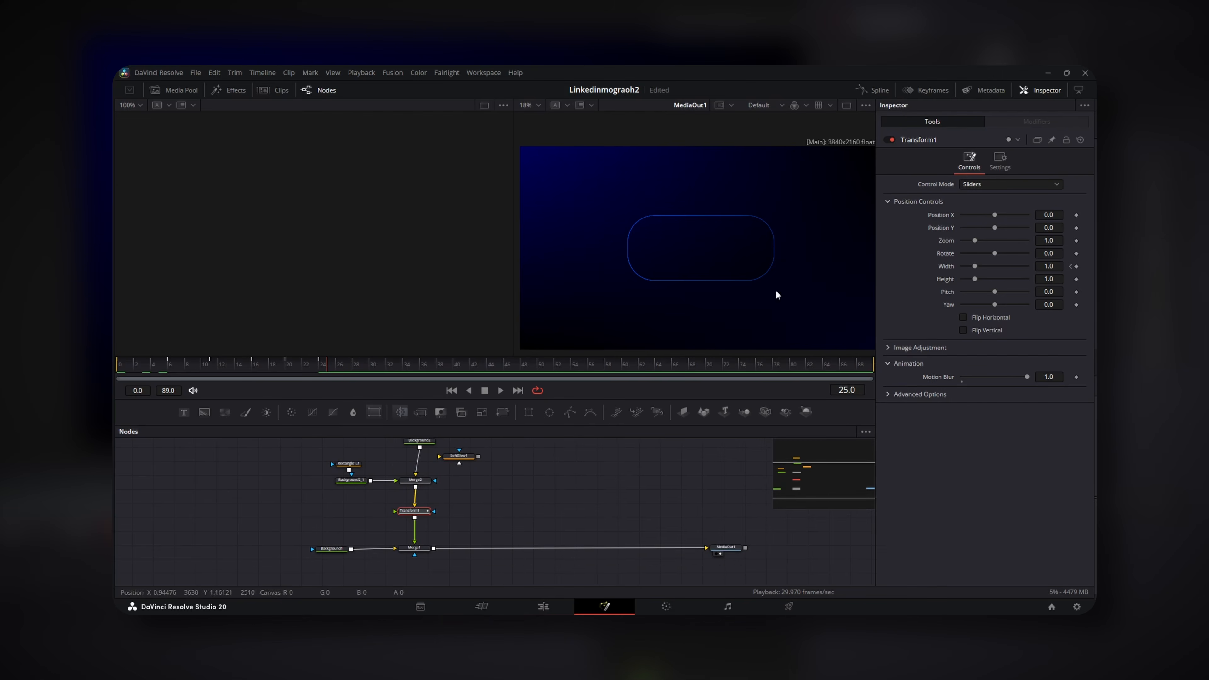
Tidy the node graph and add a Text1 node merged after Transform1
drag(464, 480, 579, 511)
scroll(582, 525, down, 2)
drag(602, 456, 527, 496)
drag(530, 556, 466, 562)
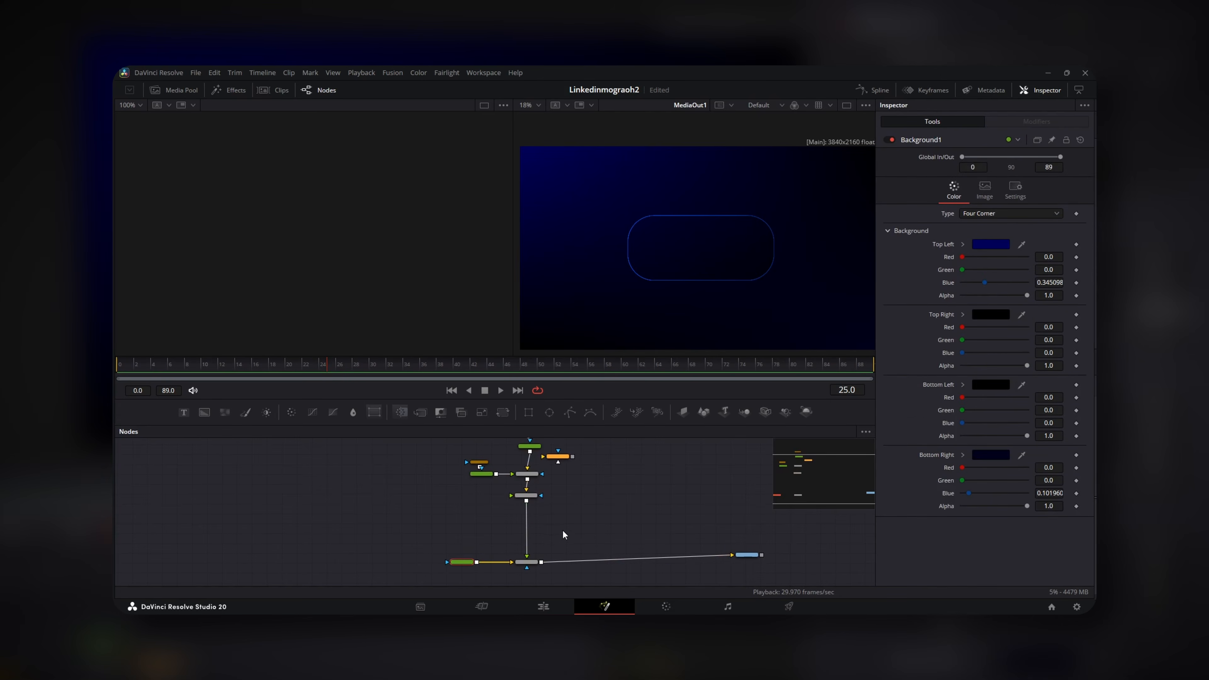
scroll(557, 527, up, 2)
click(518, 471)
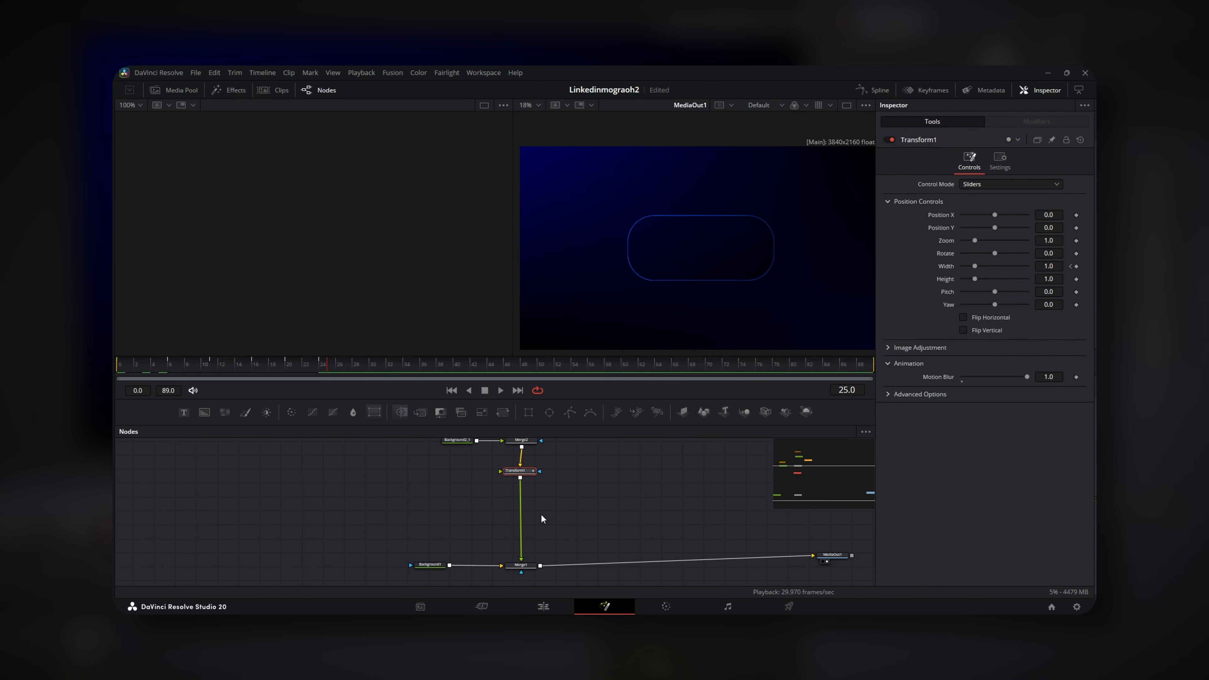
click(185, 412)
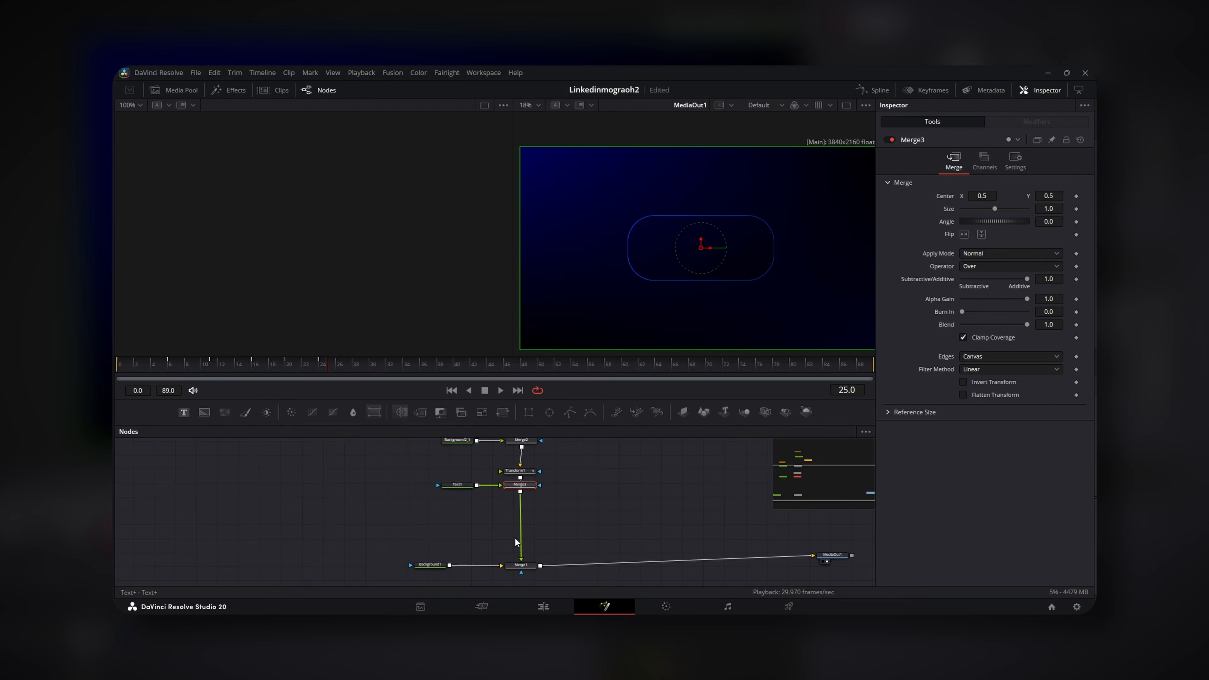
drag(460, 487, 423, 494)
click(552, 510)
drag(520, 486, 520, 505)
click(586, 511)
drag(418, 499, 413, 514)
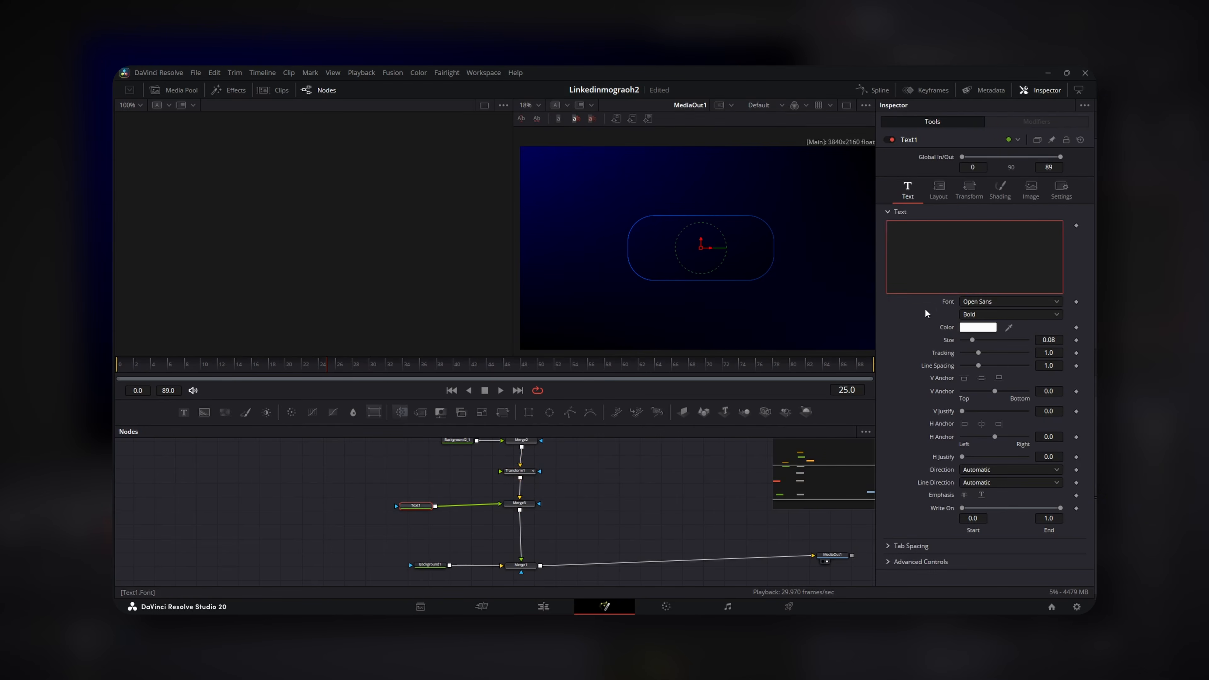
Type 'Buy Now!' in SF Pro Display at size 0.1291 with tracking 0.966
click(921, 286)
text(Buy Now!)
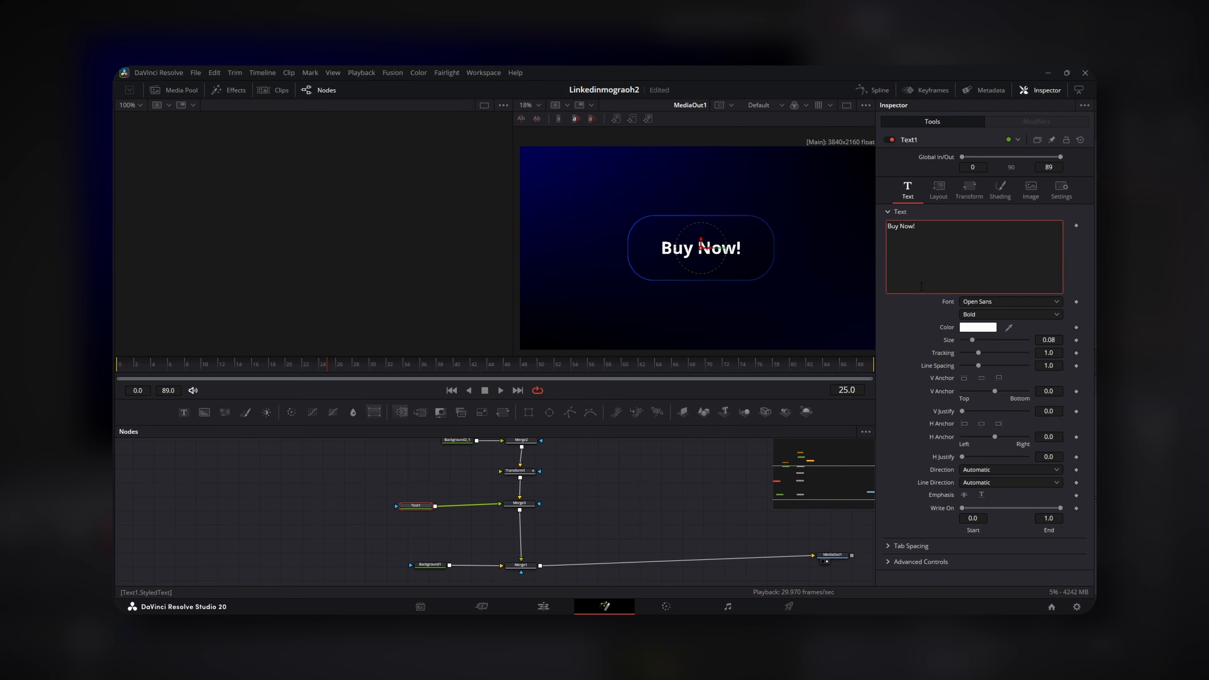
click(979, 301)
text(sf)
key(Return)
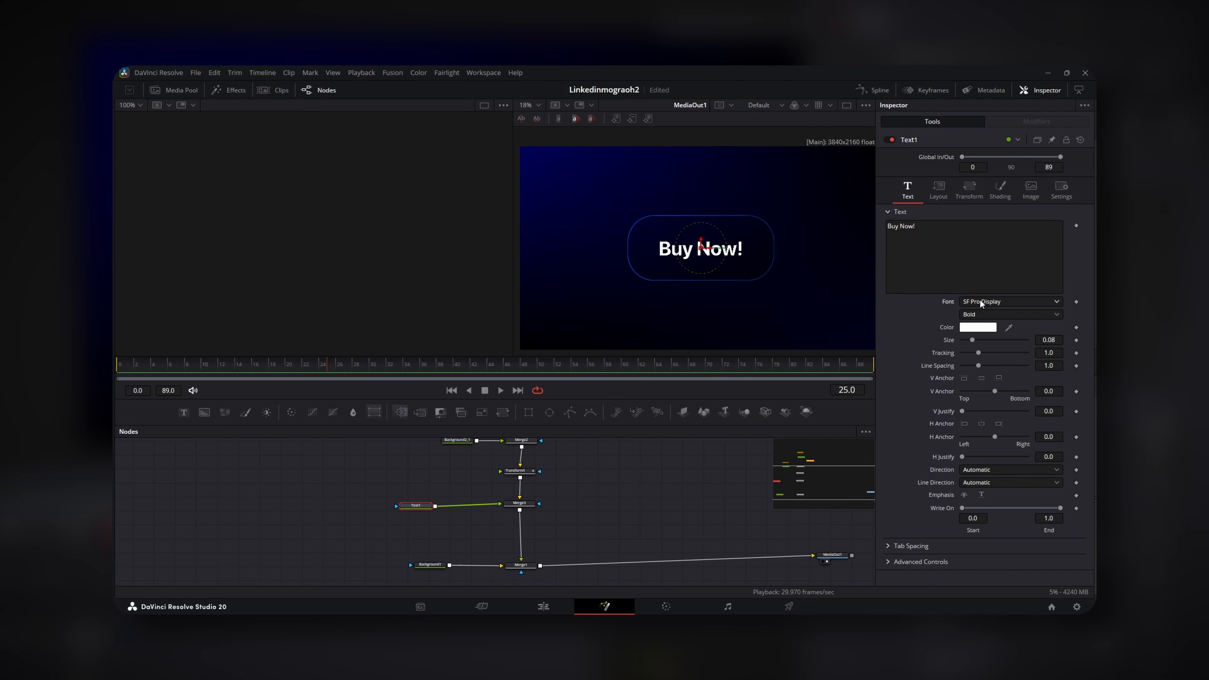
drag(1047, 353, 1069, 341)
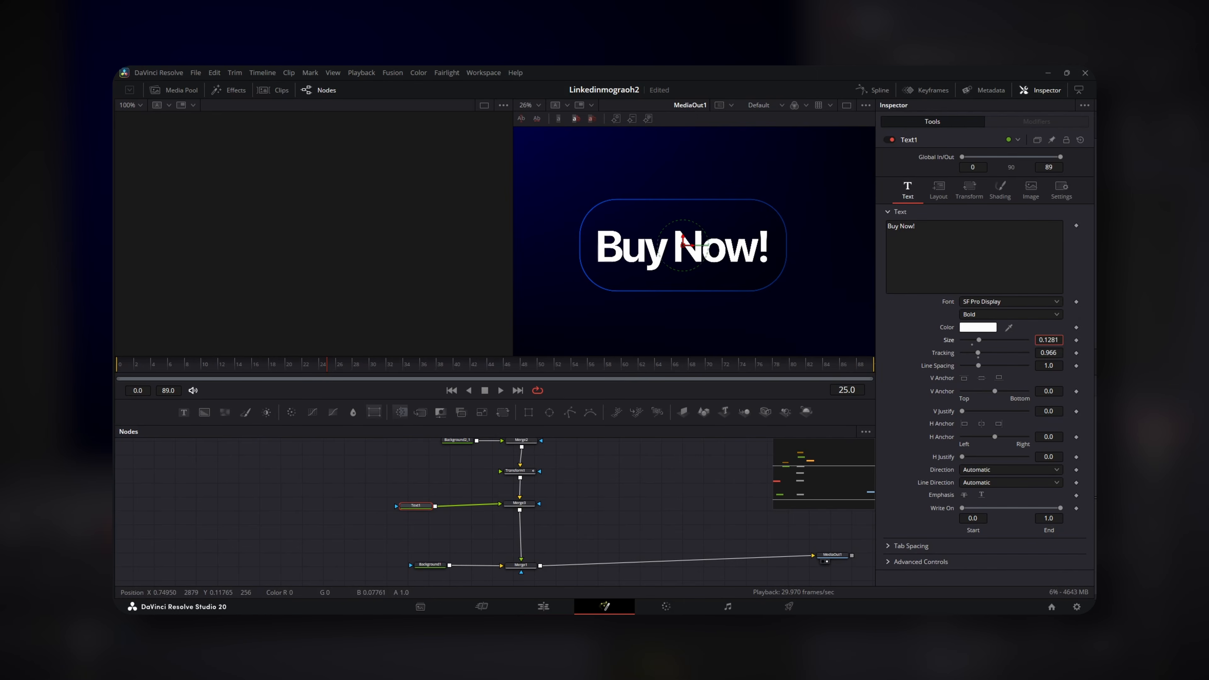
Raise the text's Center Y to 0.511 inside the button and scrub to preview
click(938, 189)
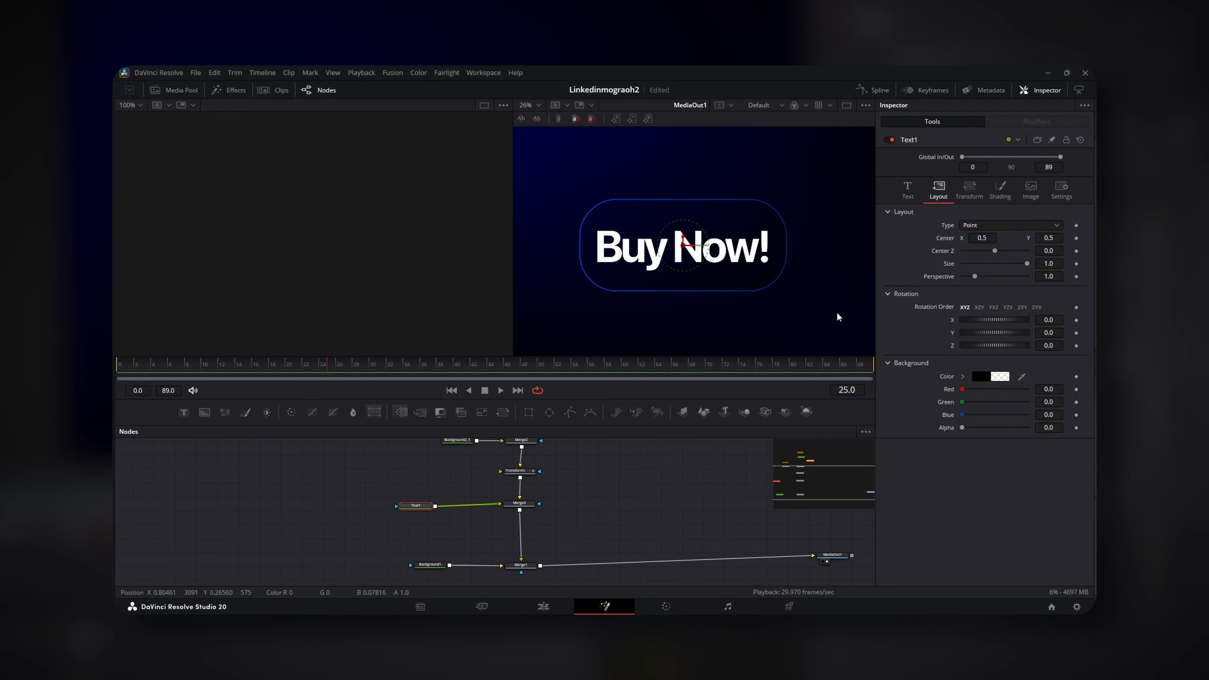
drag(1060, 241, 1065, 240)
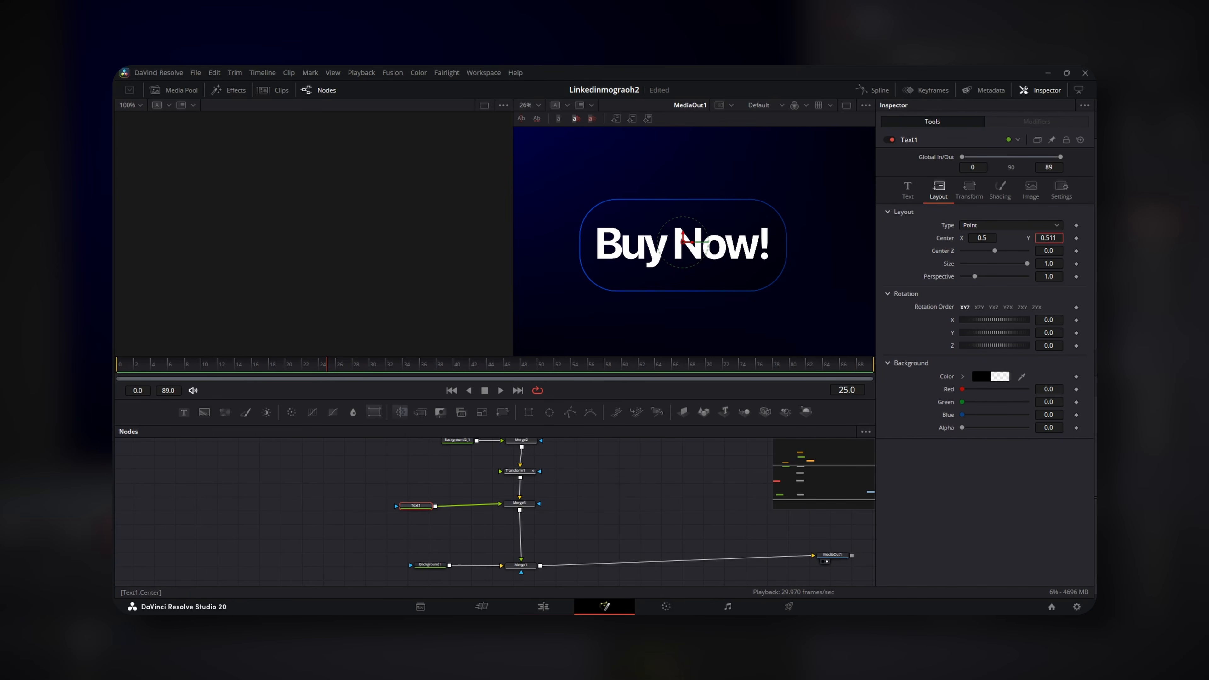
click(908, 188)
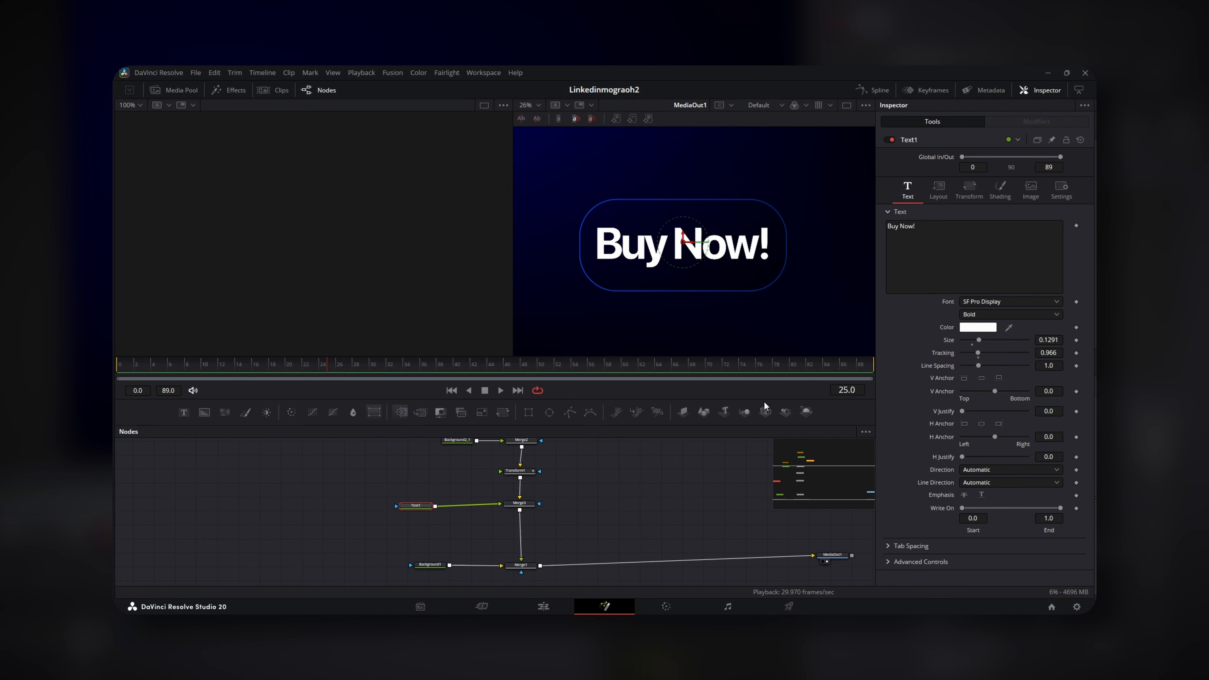
mouse_move(145, 376)
mouse_down()
mouse_move(112, 371)
mouse_move(205, 376)
mouse_move(166, 370)
mouse_up()
drag(158, 370, 156, 369)
Add a Follower to the text and link character Size X to CharacterSizeY
right_click(959, 243)
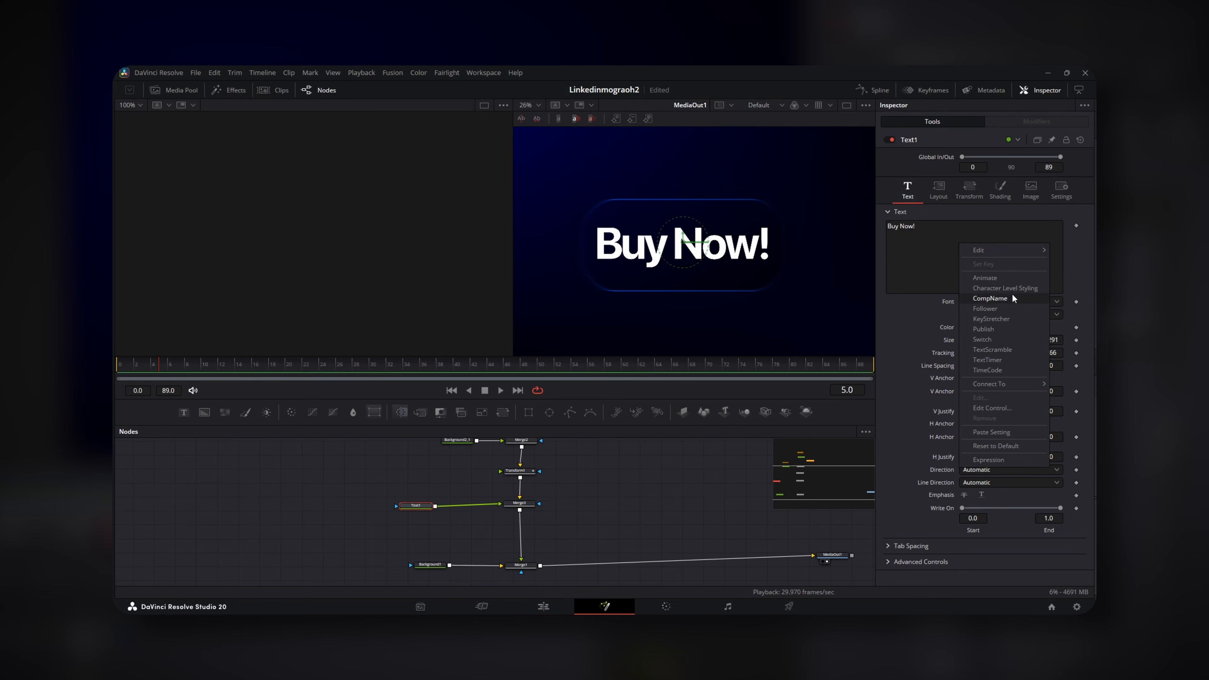
click(997, 309)
click(1038, 123)
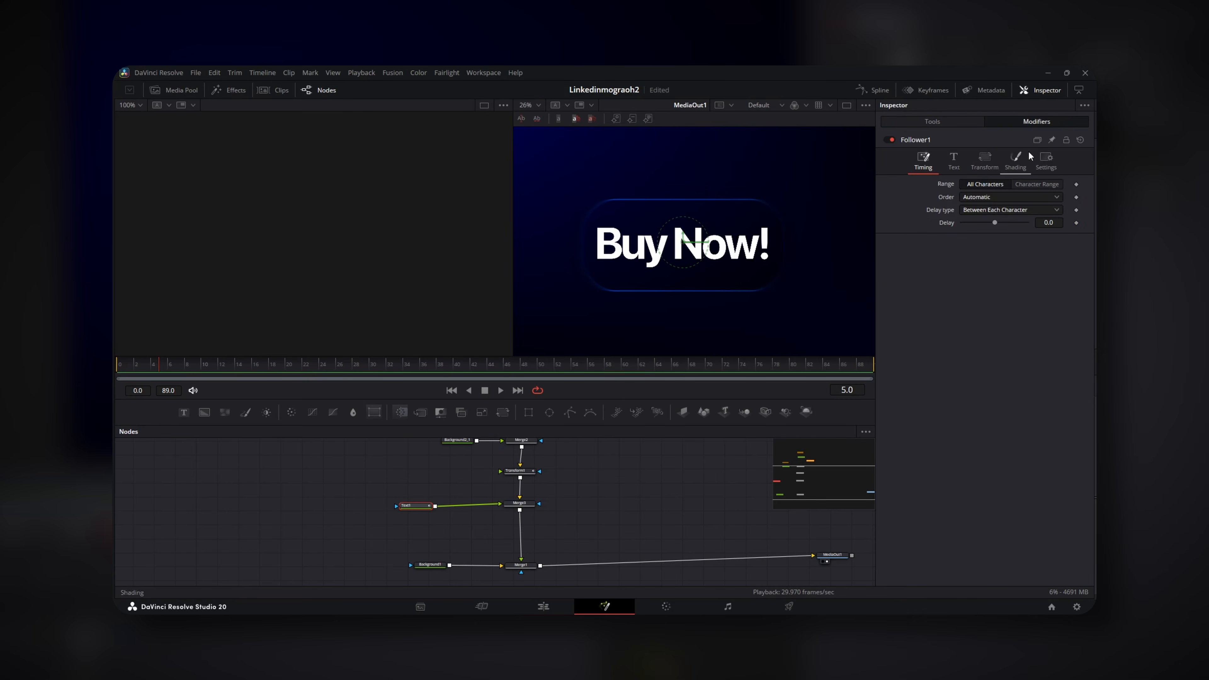
click(985, 161)
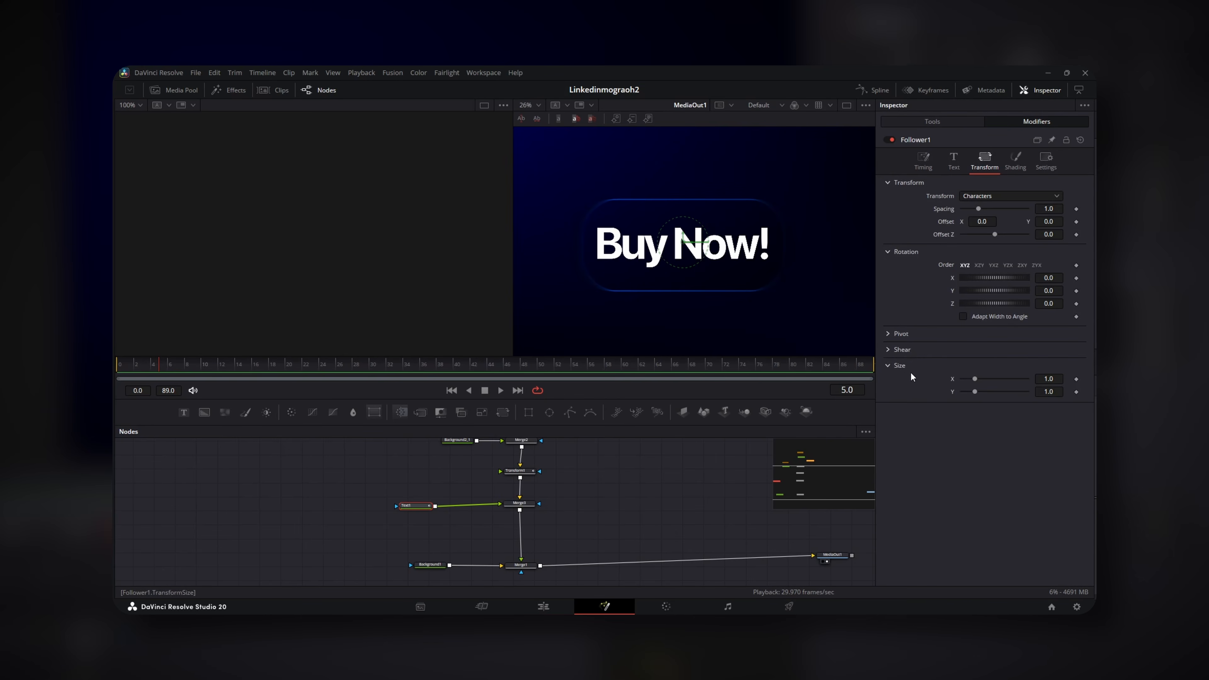
right_click(952, 377)
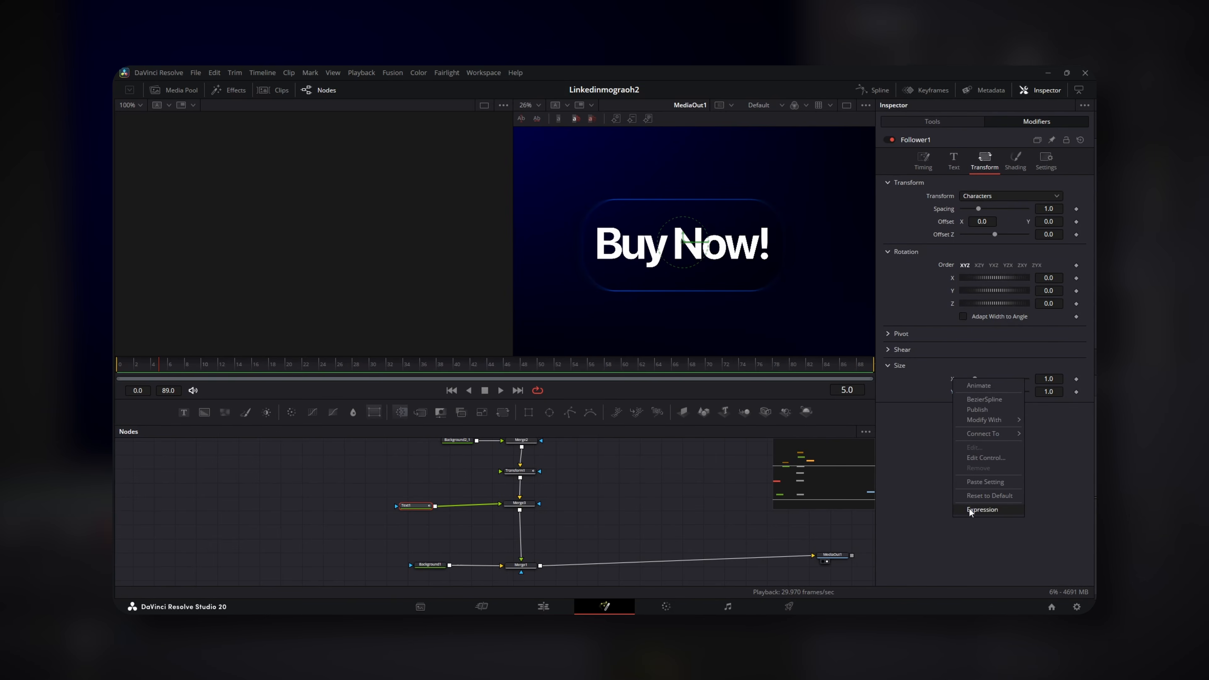
click(983, 508)
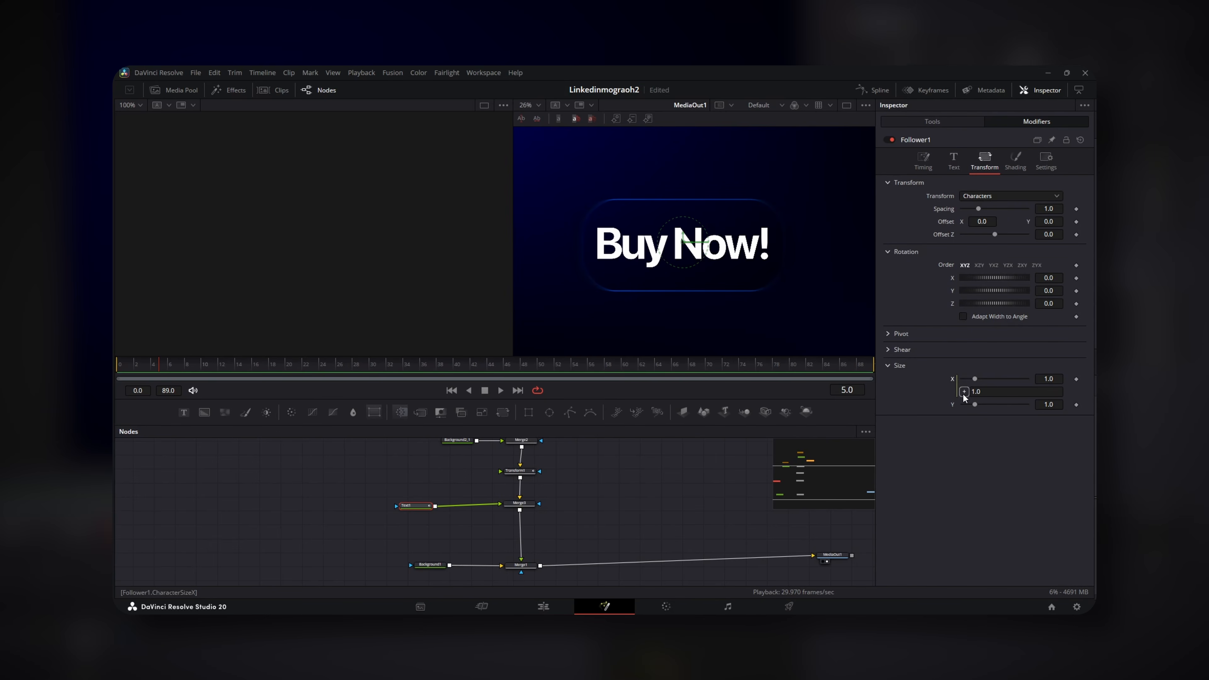
drag(959, 402, 952, 405)
click(949, 443)
Keyframe character size at 1 on frame 50 and 0 on frame 5
click(1077, 404)
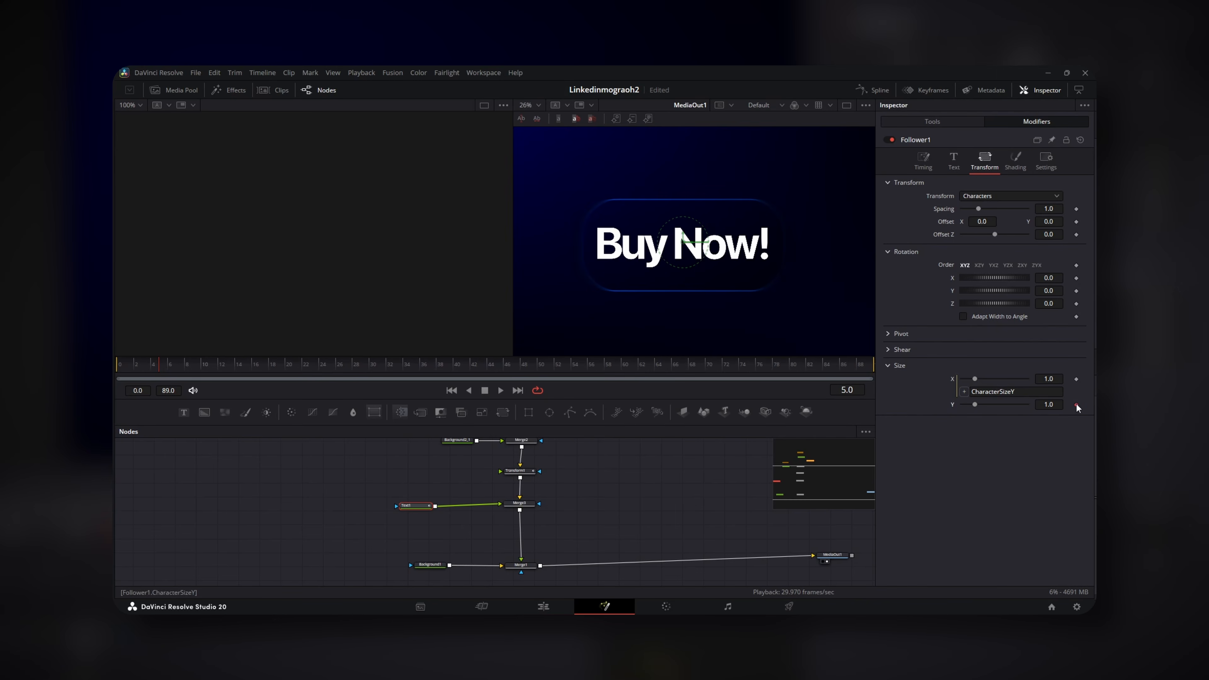
click(1077, 379)
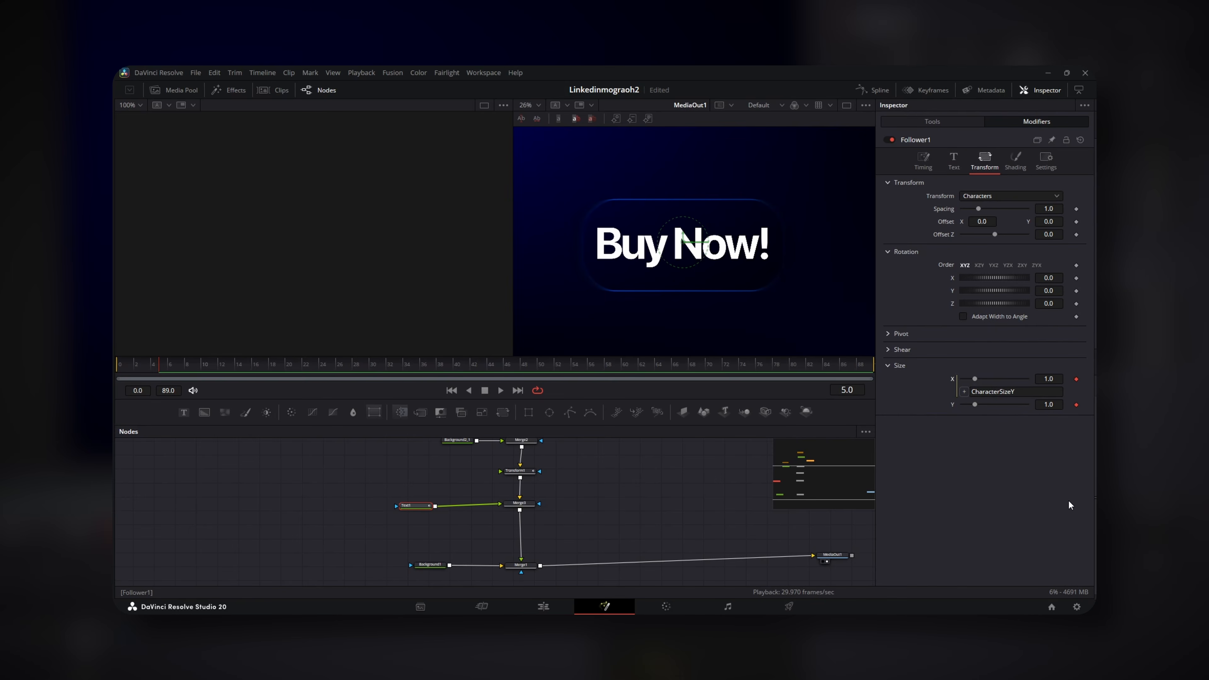
click(543, 366)
click(1076, 404)
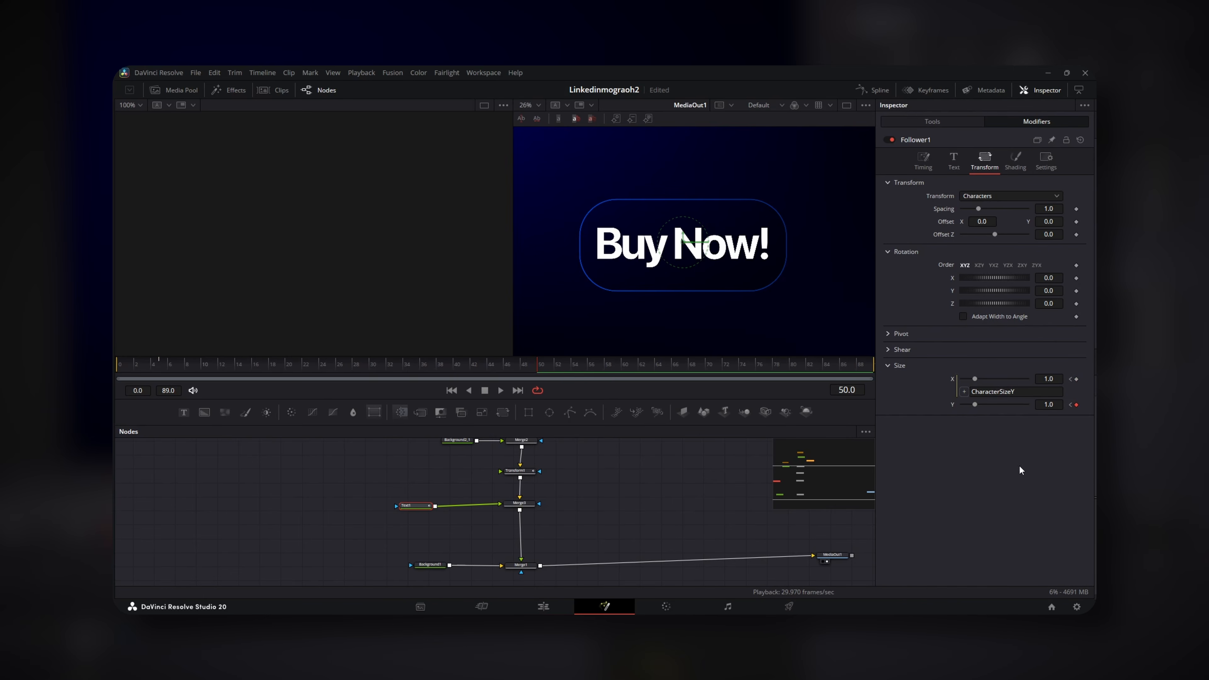
click(161, 366)
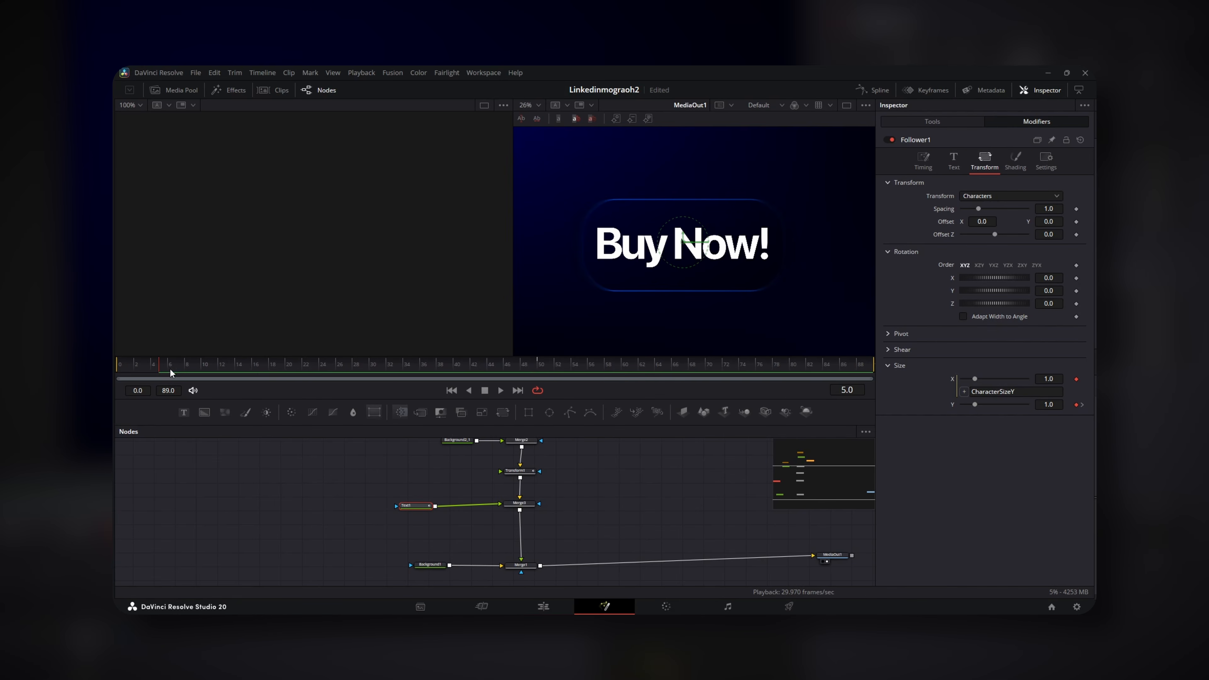
drag(975, 405, 961, 405)
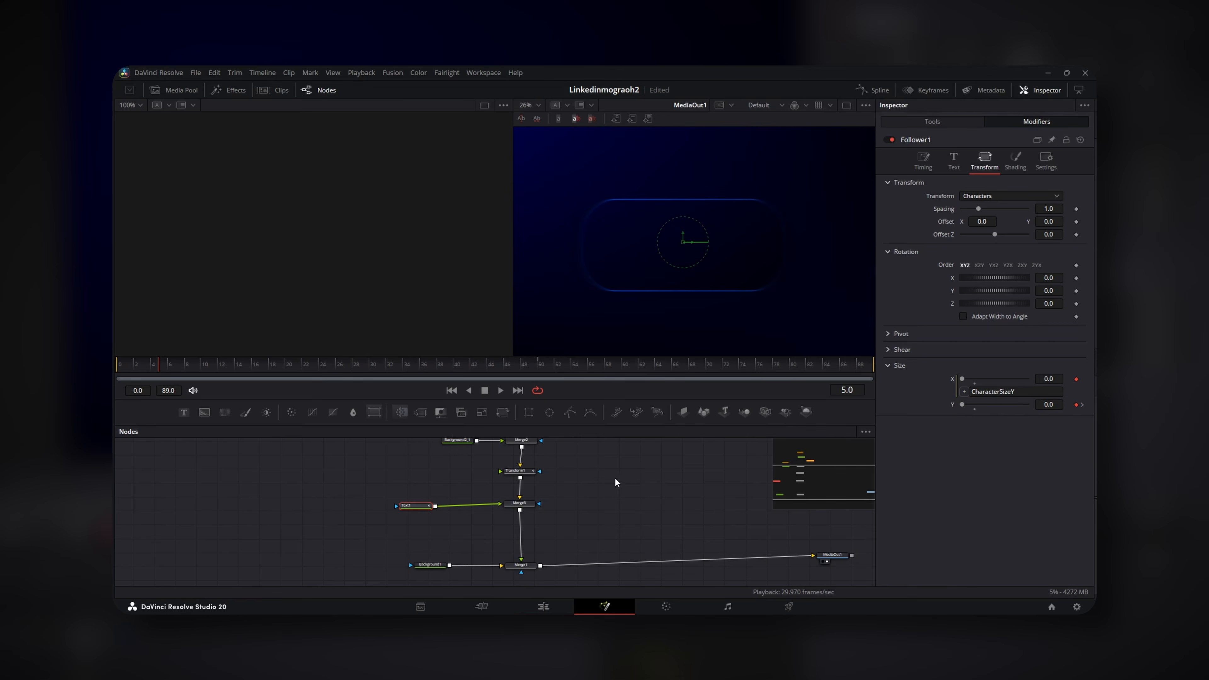
Set the Follower's delay between characters to 1.5
click(924, 161)
click(1049, 222)
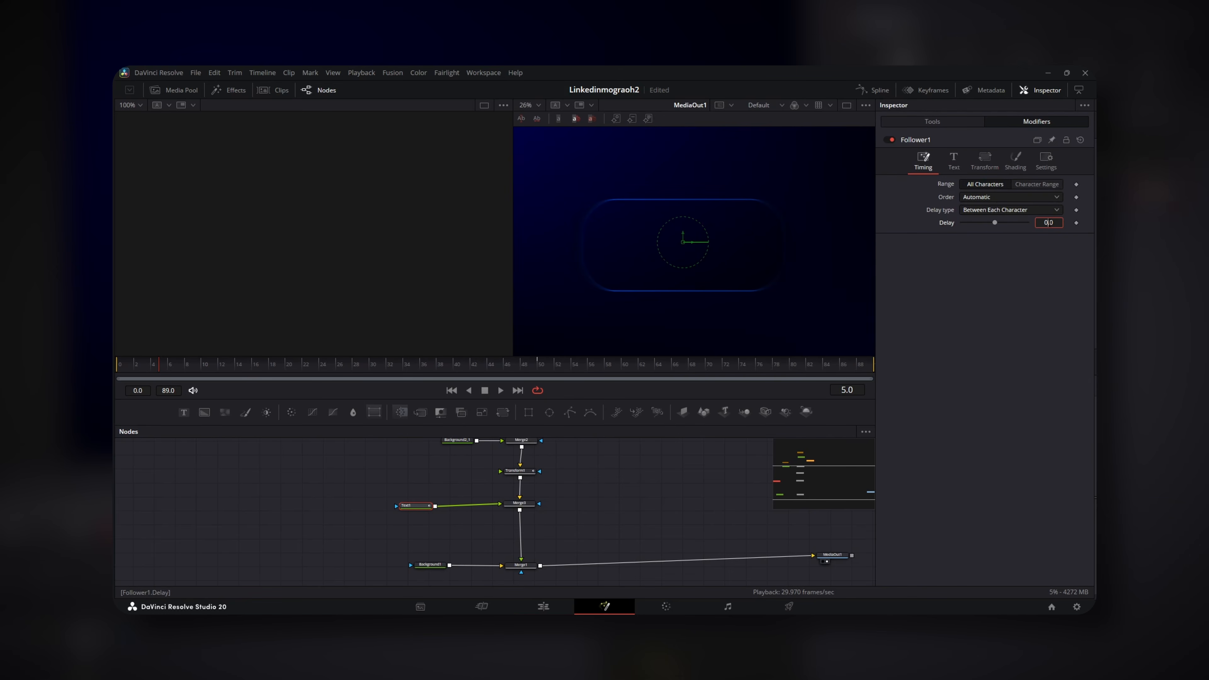
key(BackSpace)
text(1.5)
key(Return)
click(985, 161)
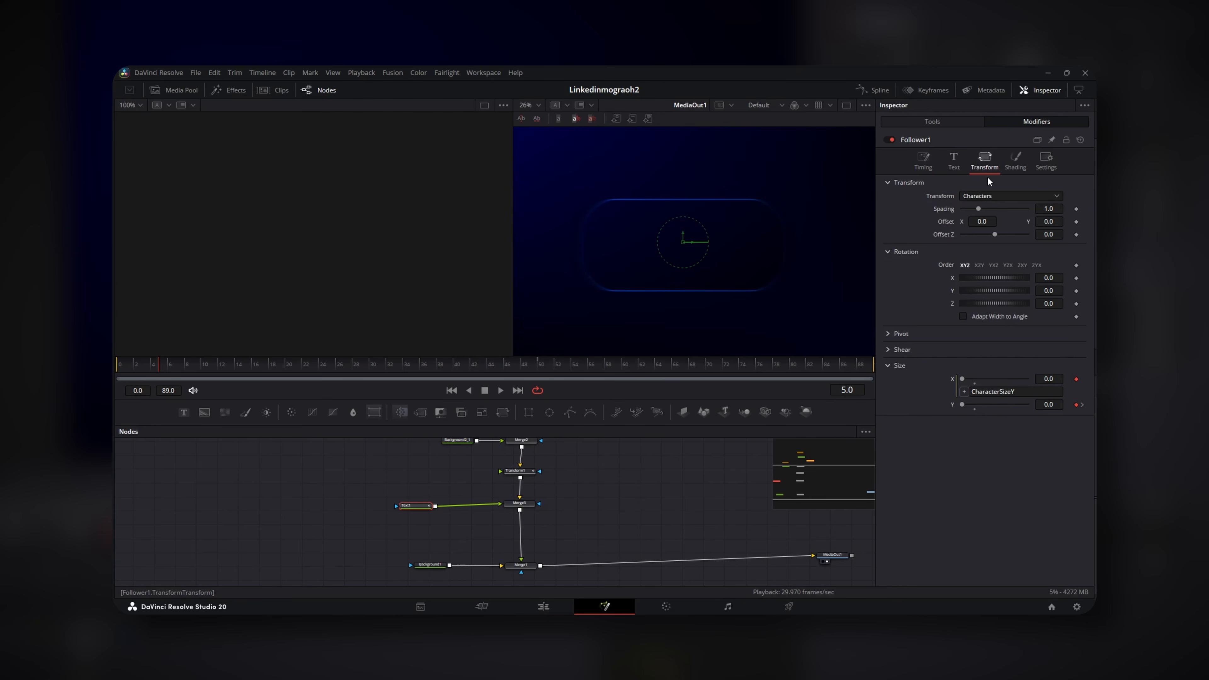
Drive character size with an Anim Curves modifier using an Easing curve with Elastic out
right_click(950, 404)
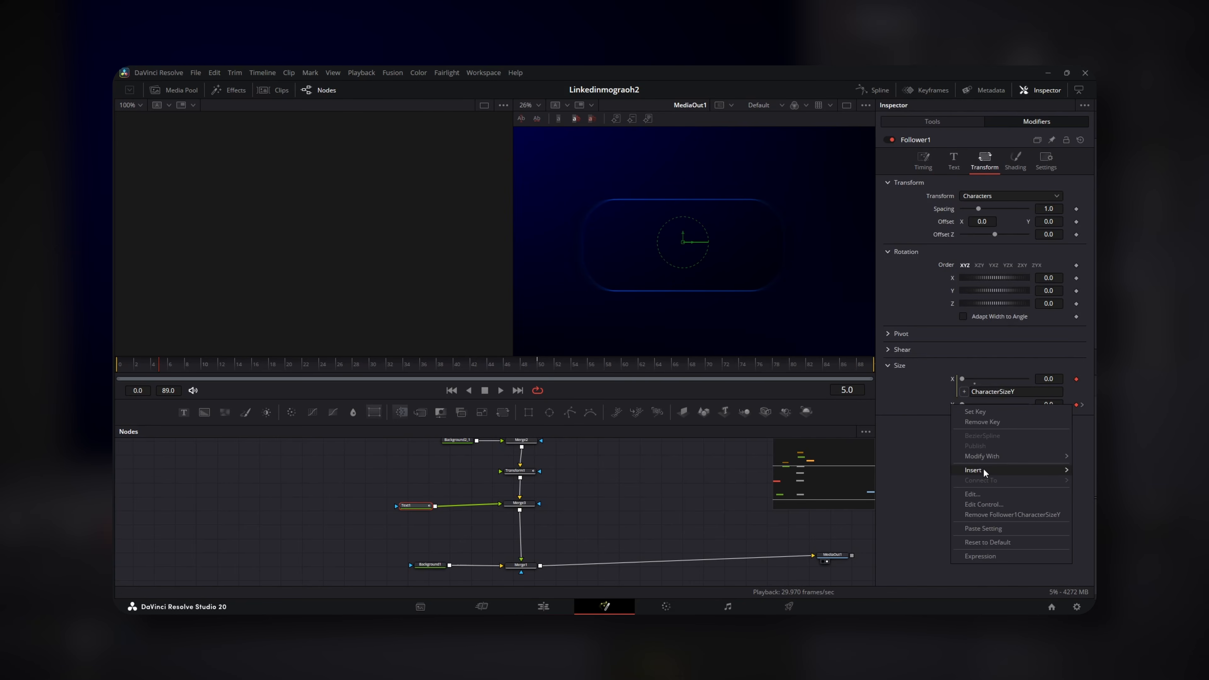
mouse_move(981, 469)
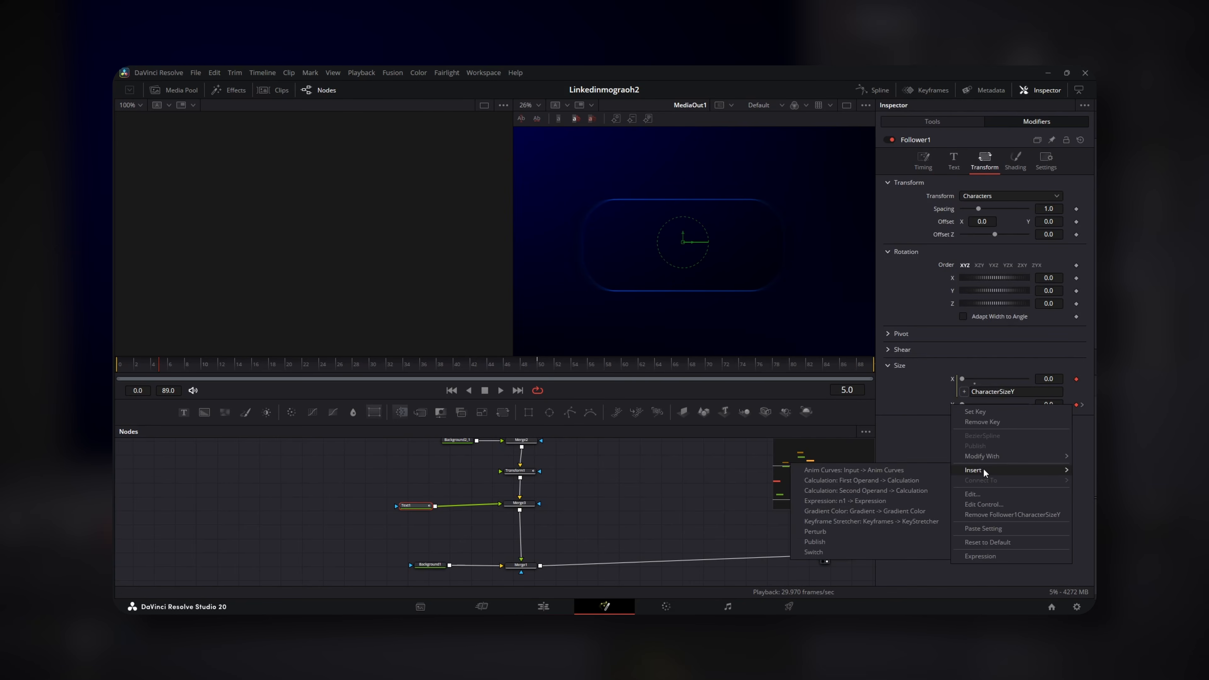
click(916, 470)
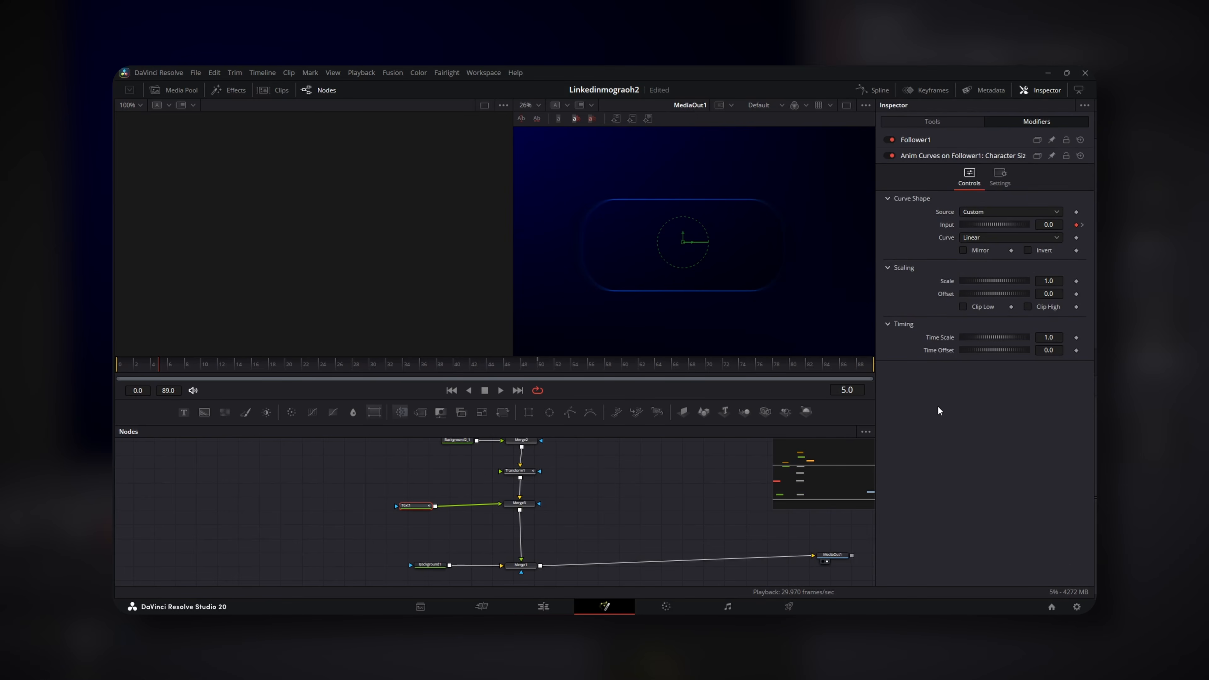
click(979, 236)
click(972, 258)
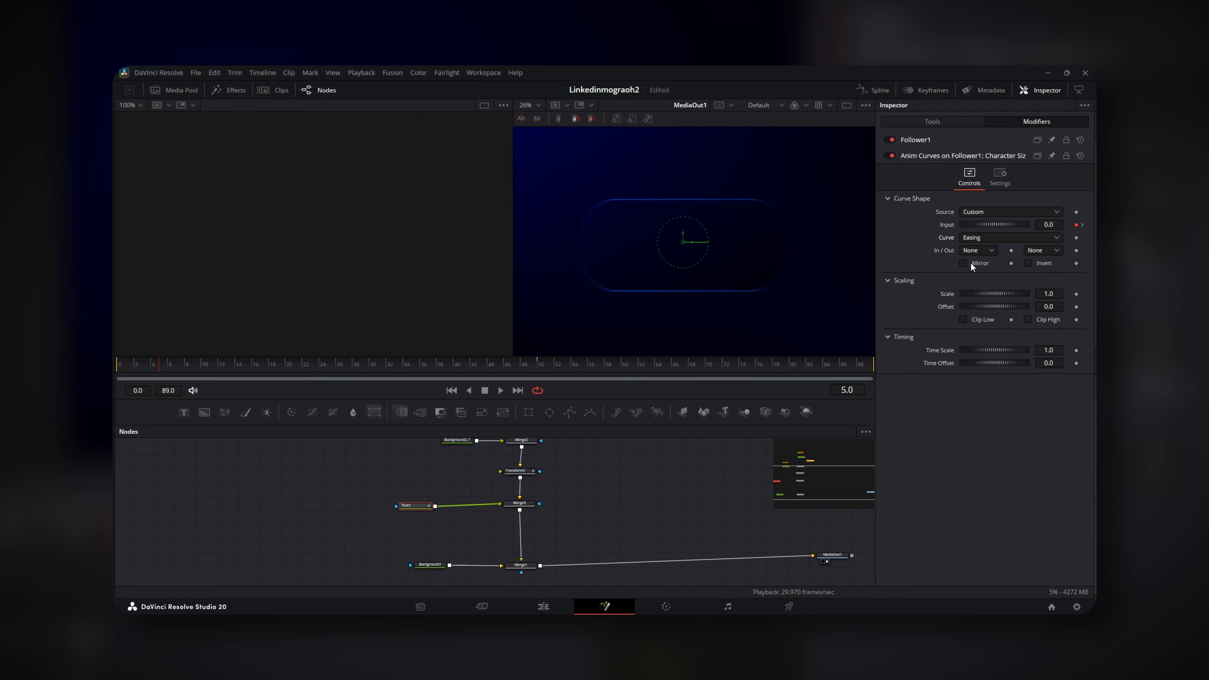
click(1045, 251)
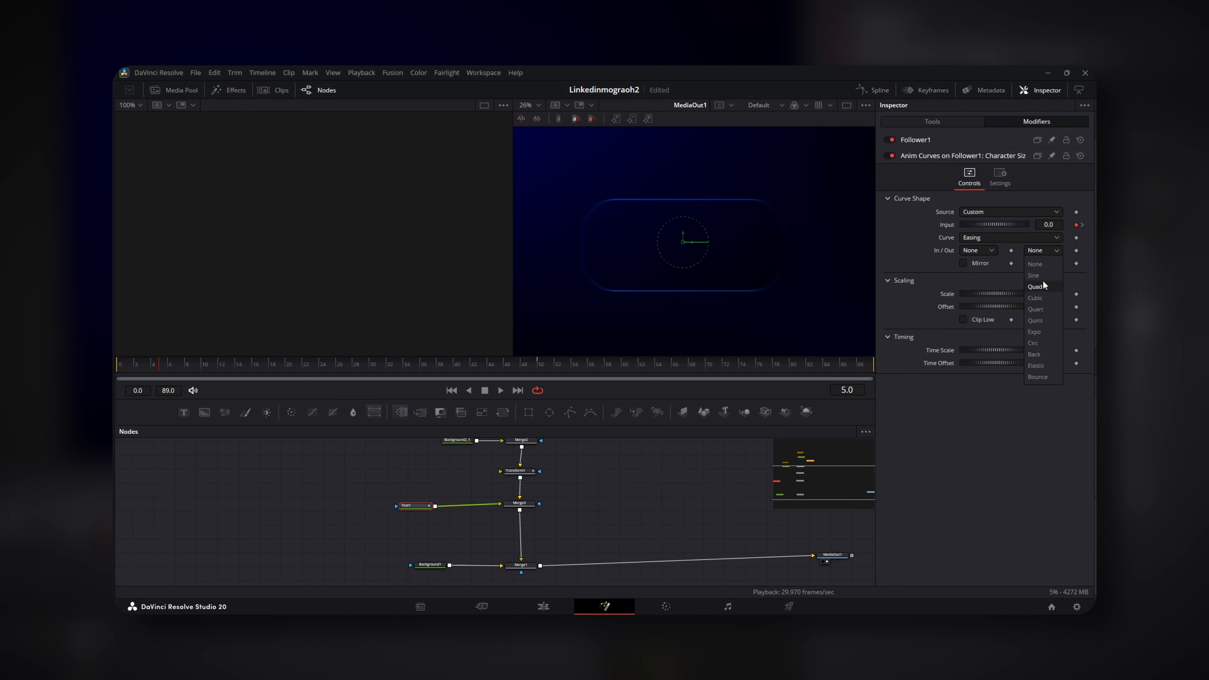
click(1041, 366)
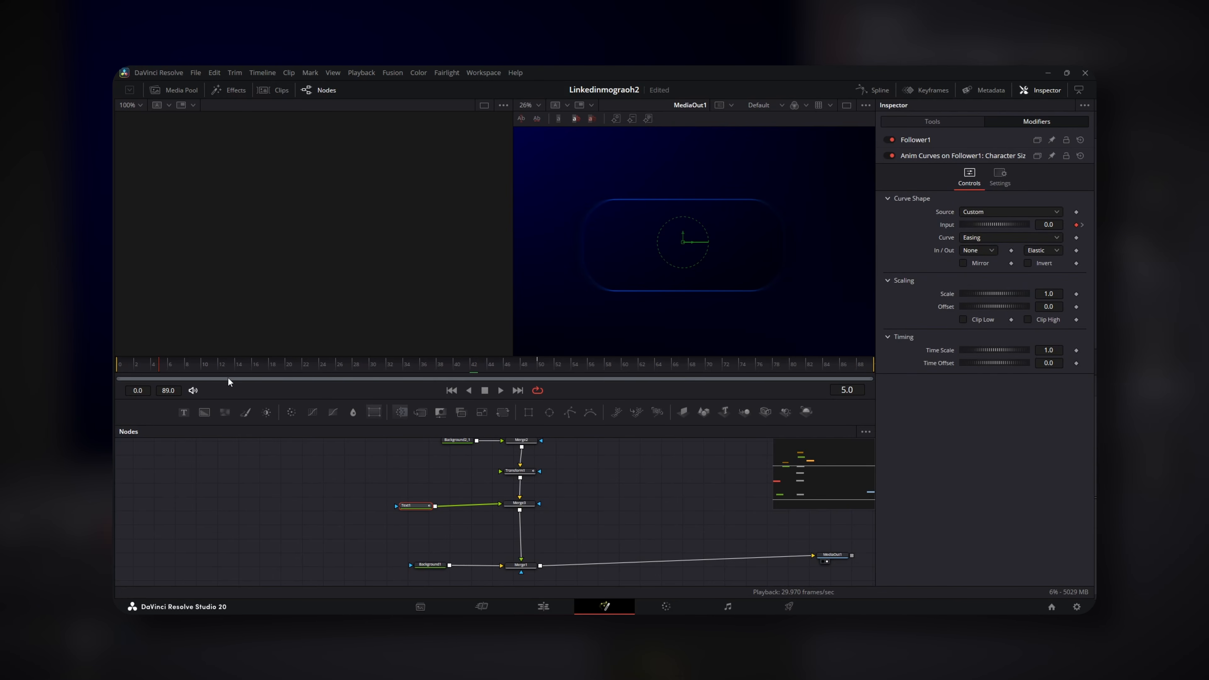
Set full letter size 1.0 at frame 50 and play the pop-in from the start
key(space)
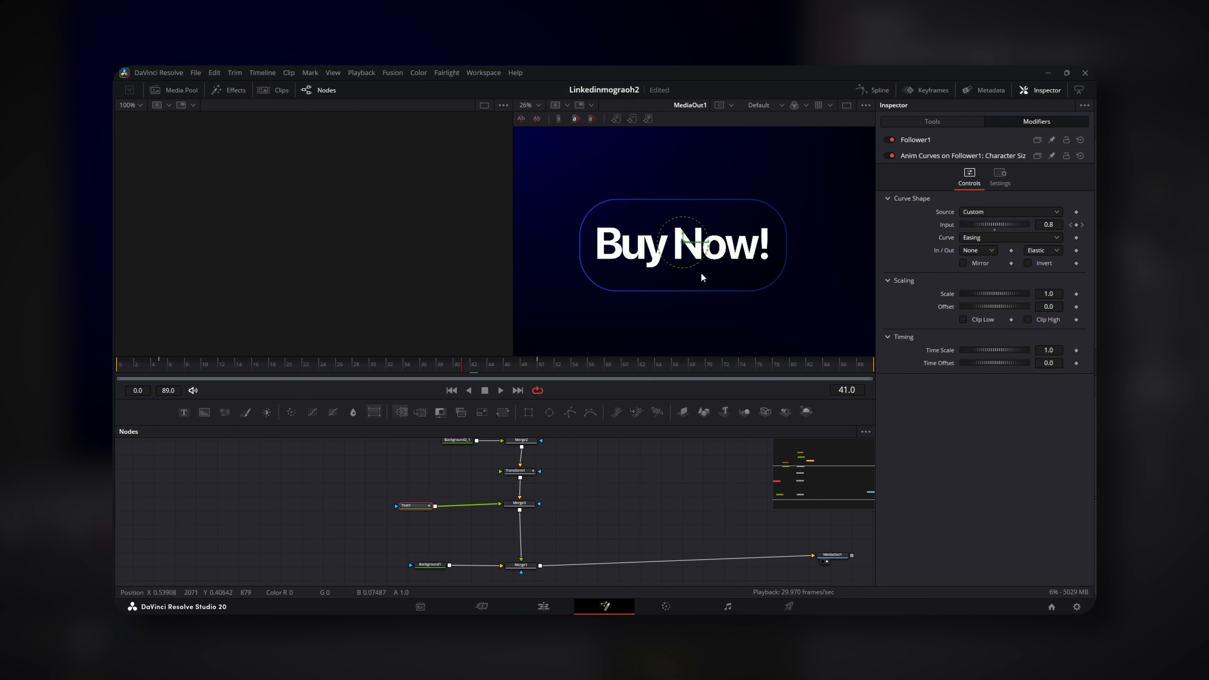
click(538, 367)
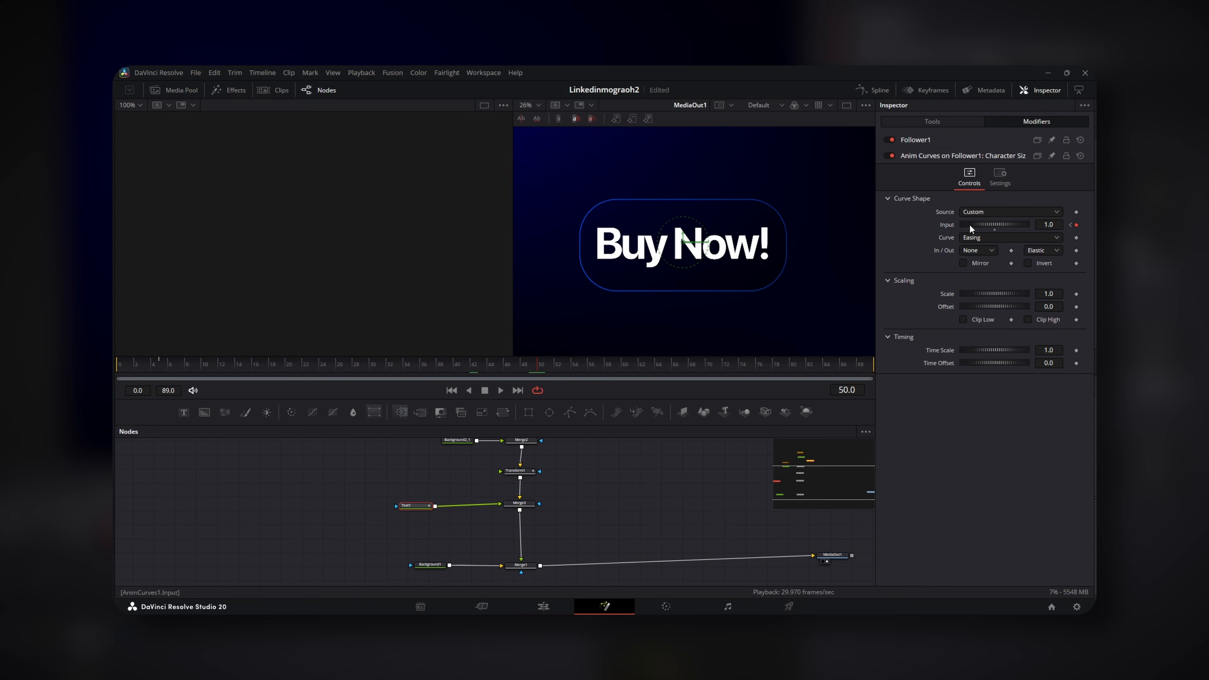
drag(519, 370, 162, 369)
key(space)
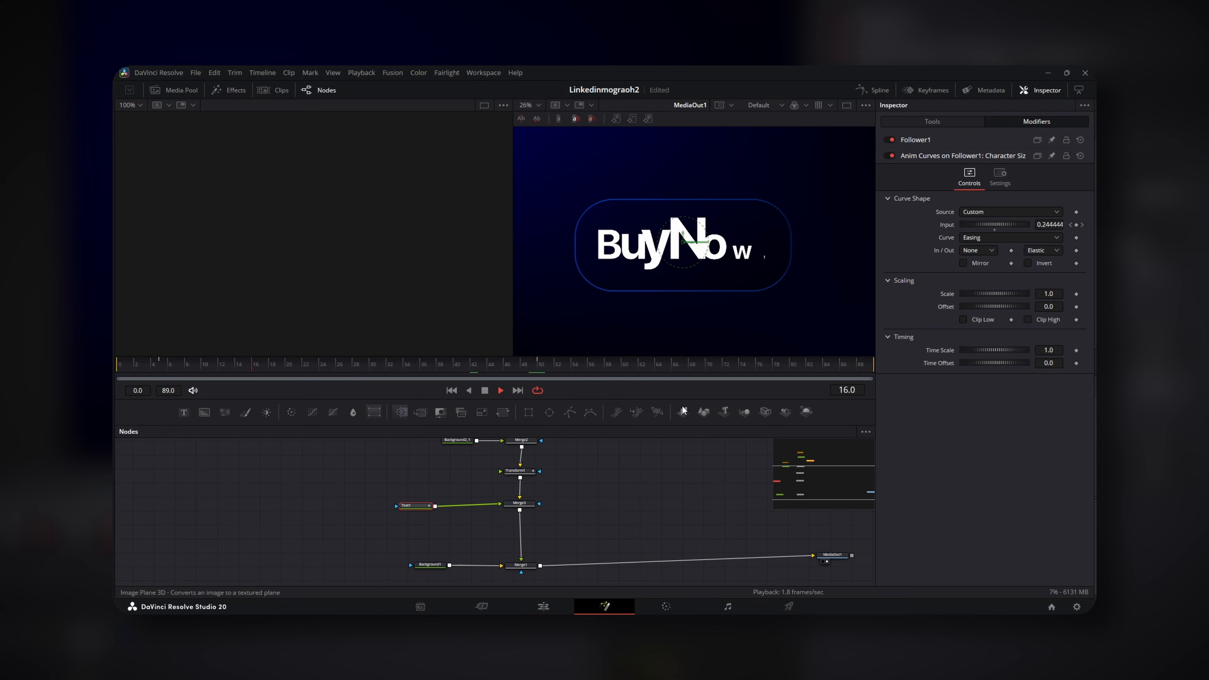
drag(255, 363, 149, 369)
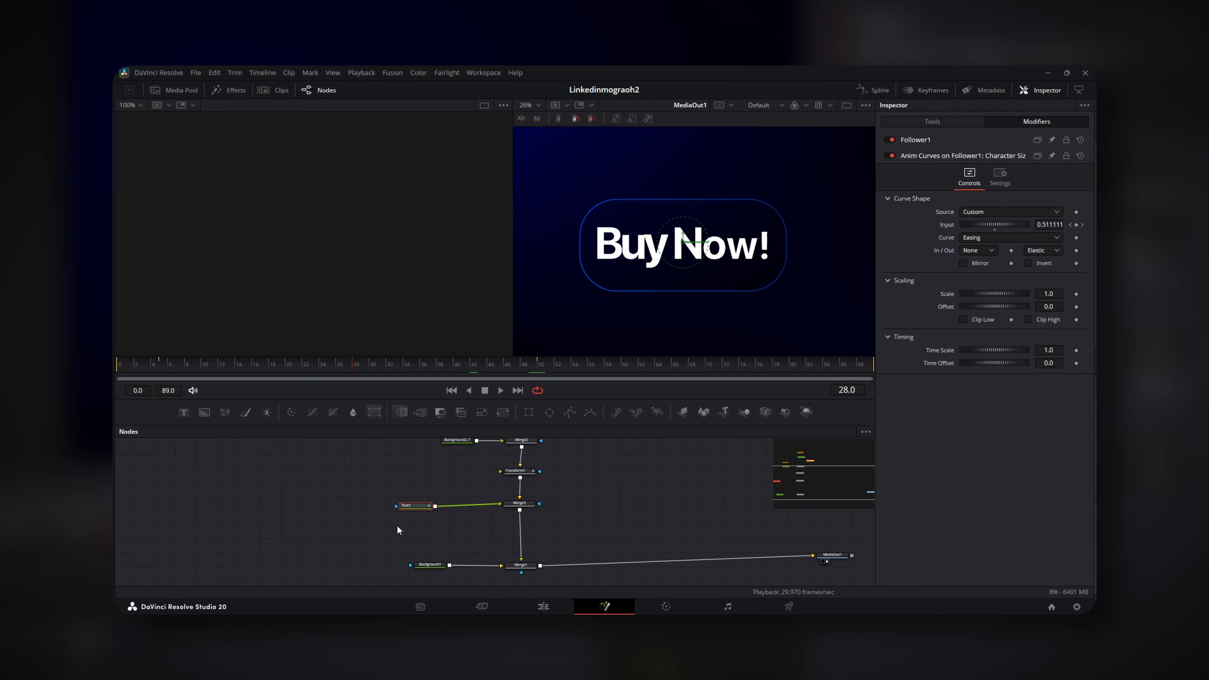
drag(414, 507, 354, 507)
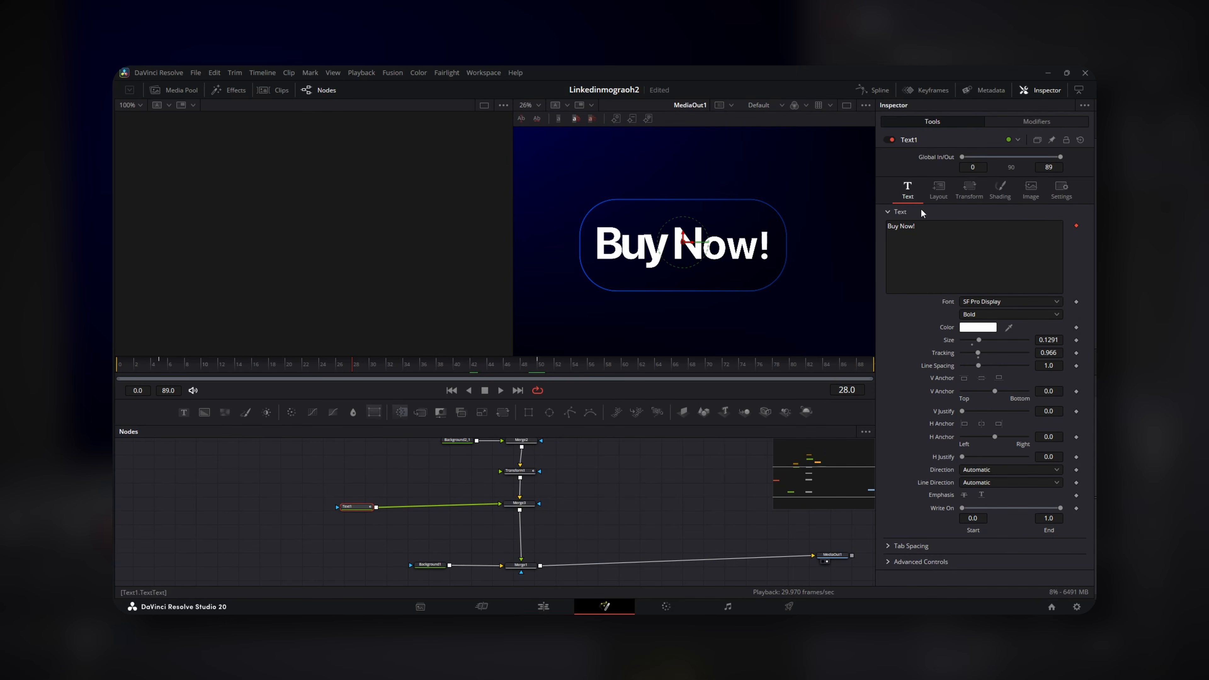
Switch Text1's Shading type to Gradient with the first stop set to blue #0000ff
click(1000, 191)
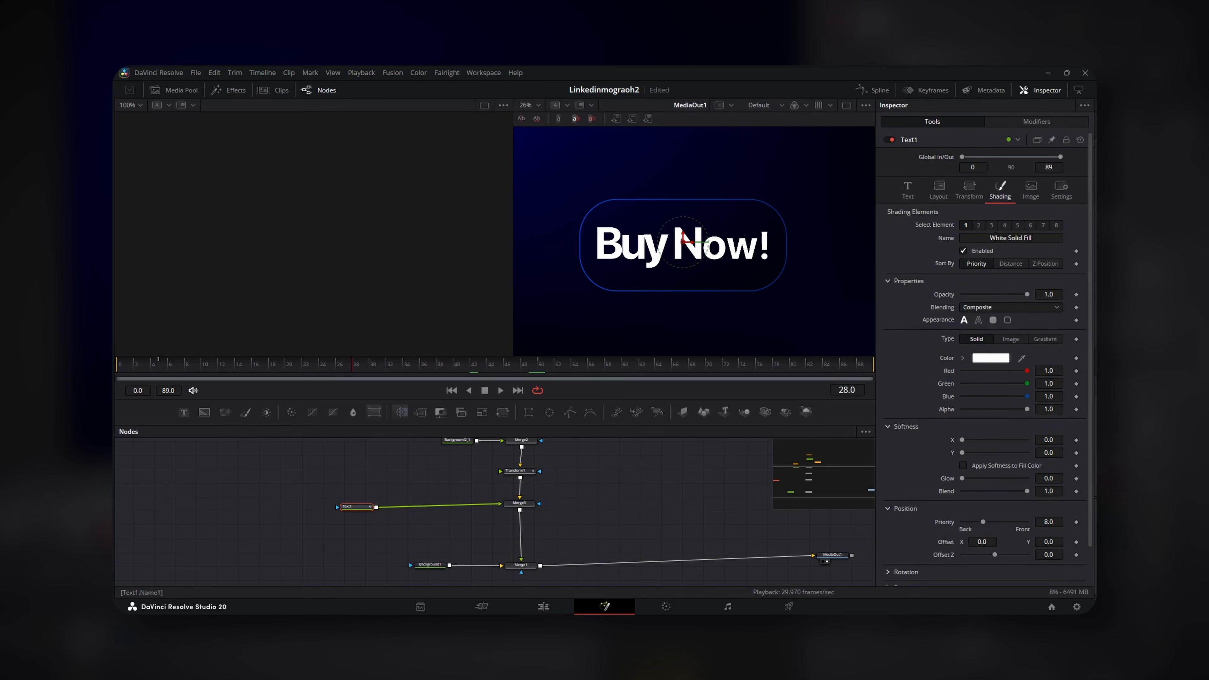
click(1045, 338)
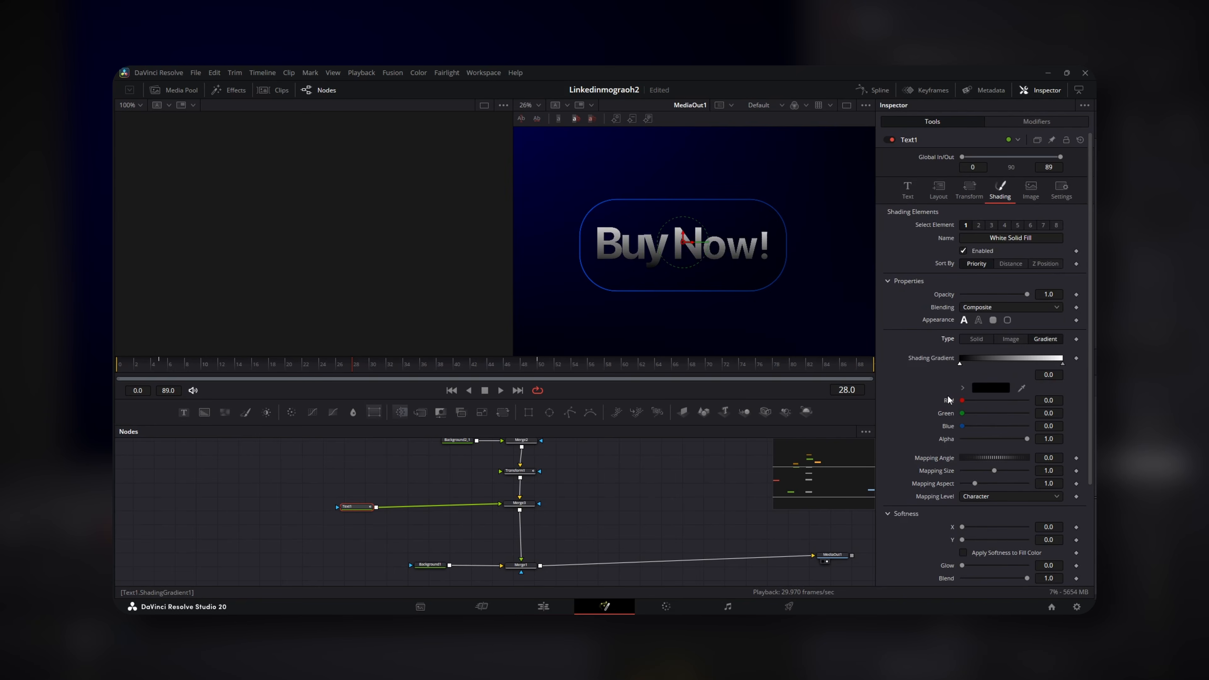
click(995, 389)
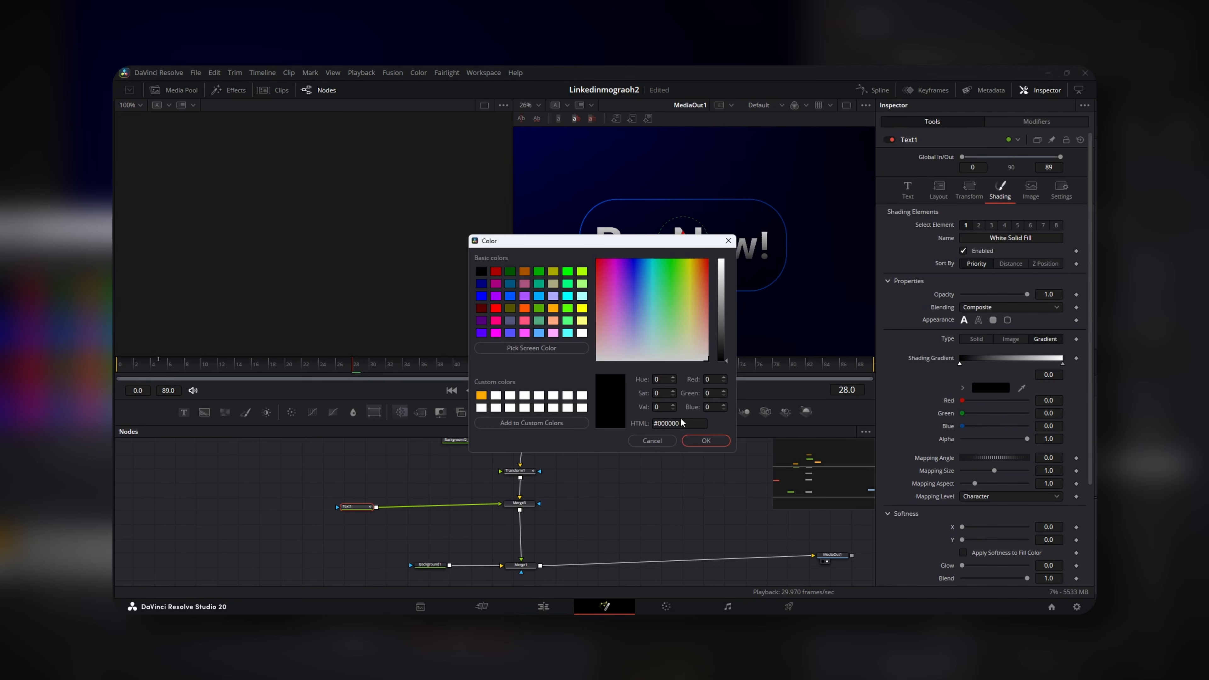
click(486, 298)
drag(657, 245, 645, 323)
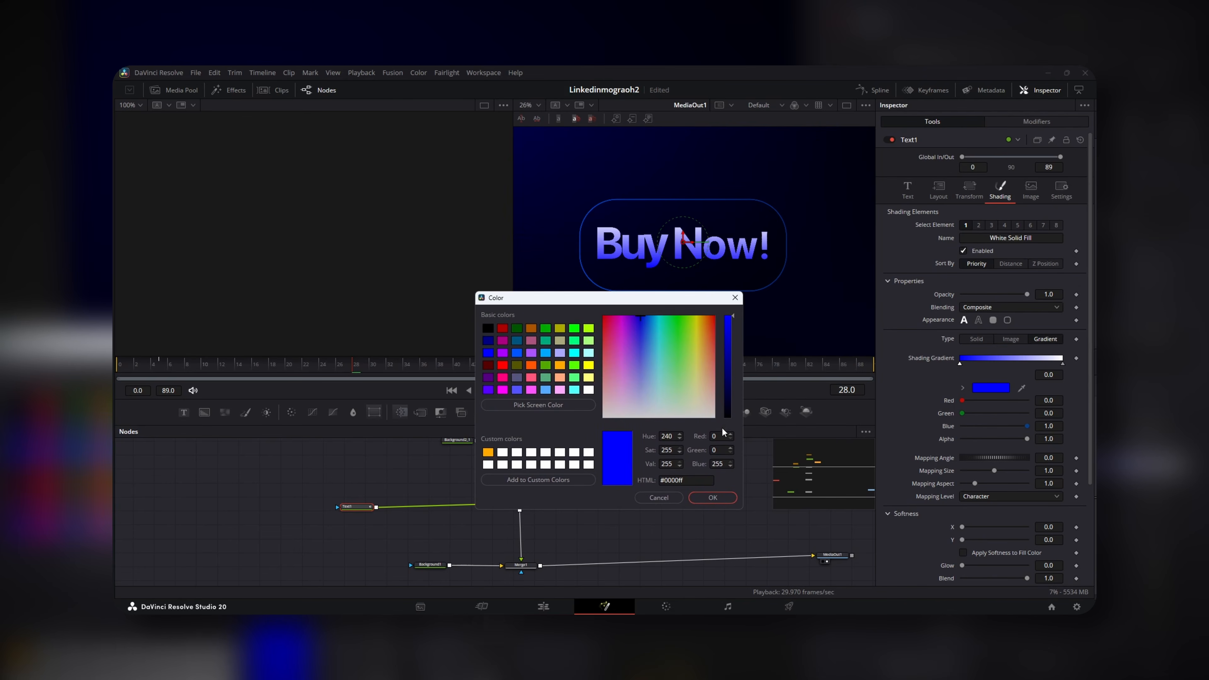
click(517, 354)
click(488, 354)
key(Return)
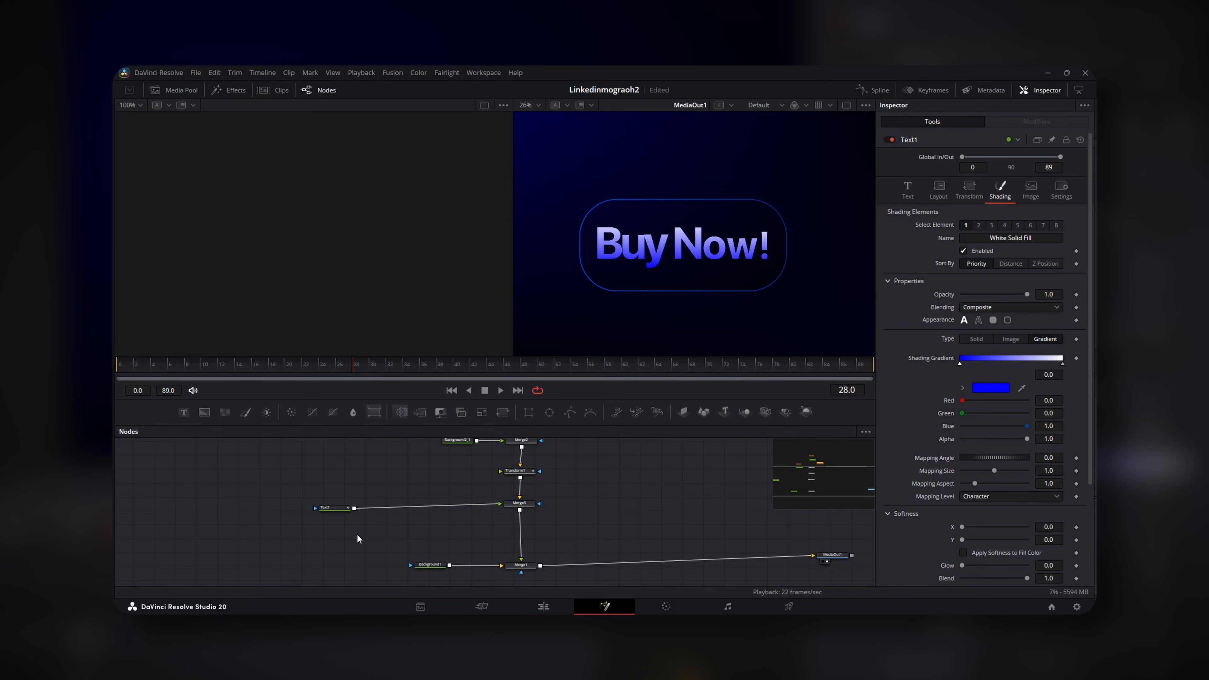
Add Soft Glow after Text1 with Gain 0.315 and Glow Size 26, then play to check
click(338, 511)
key(shift+space)
text(soft)
key(Return)
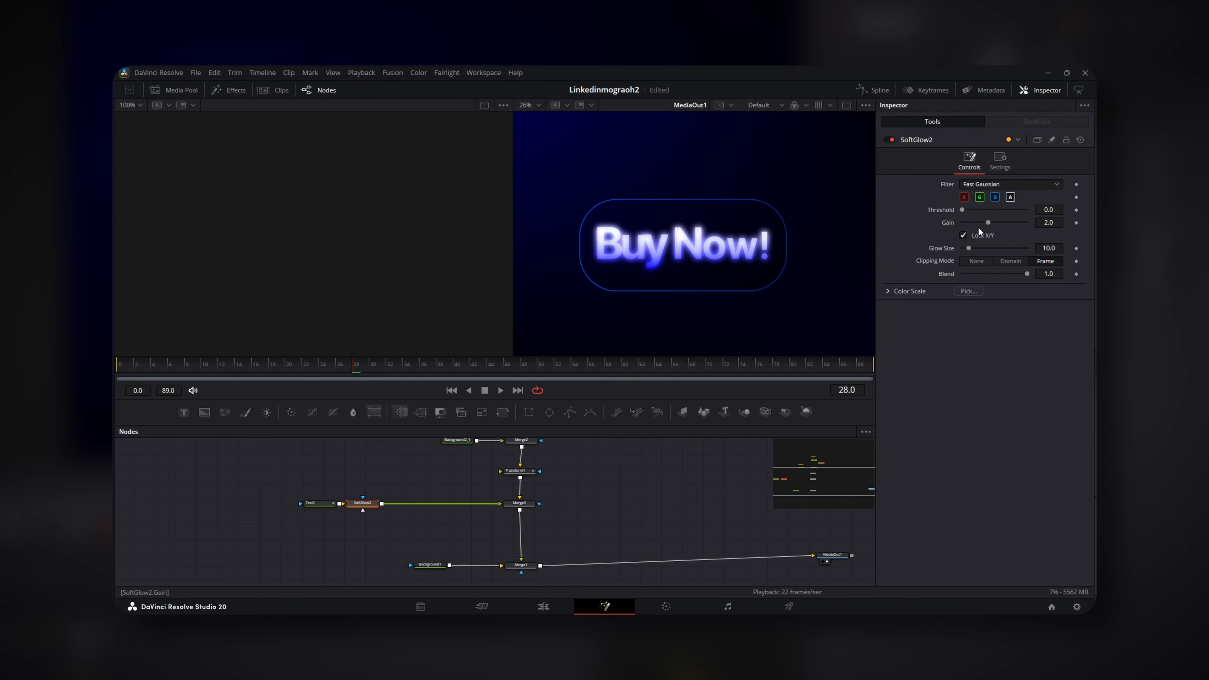
mouse_move(985, 221)
mouse_down()
mouse_move(978, 248)
mouse_move(970, 222)
mouse_up()
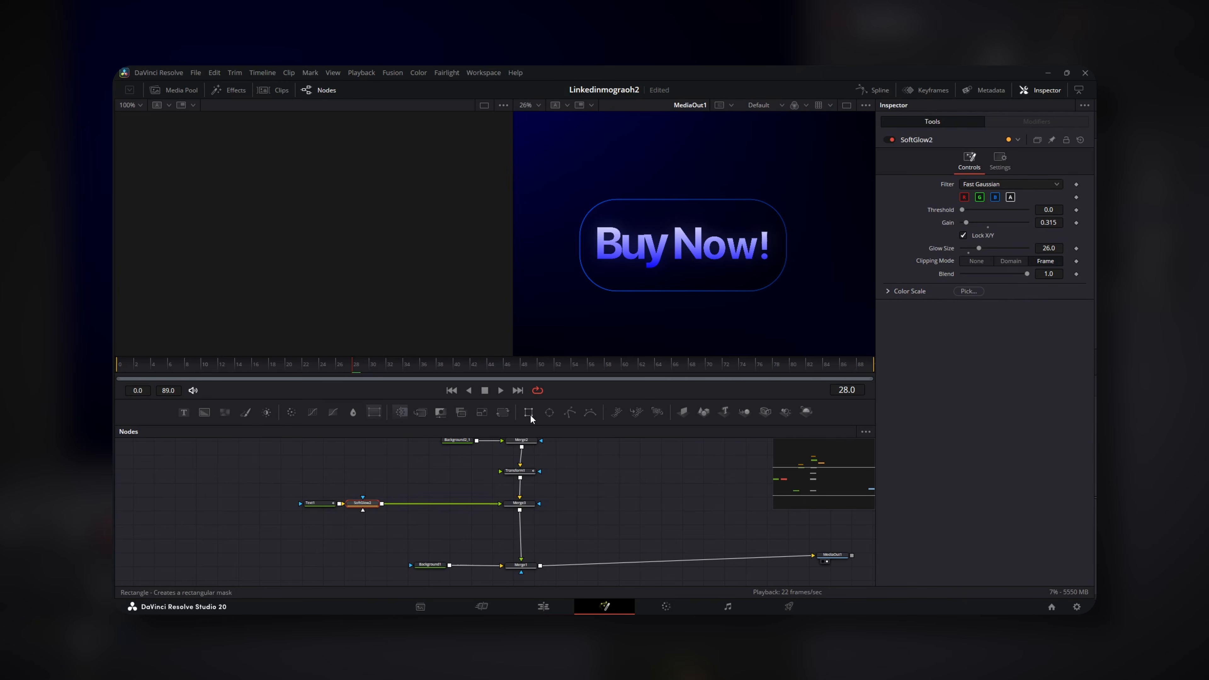
scroll(582, 308, down, 2)
key(space)
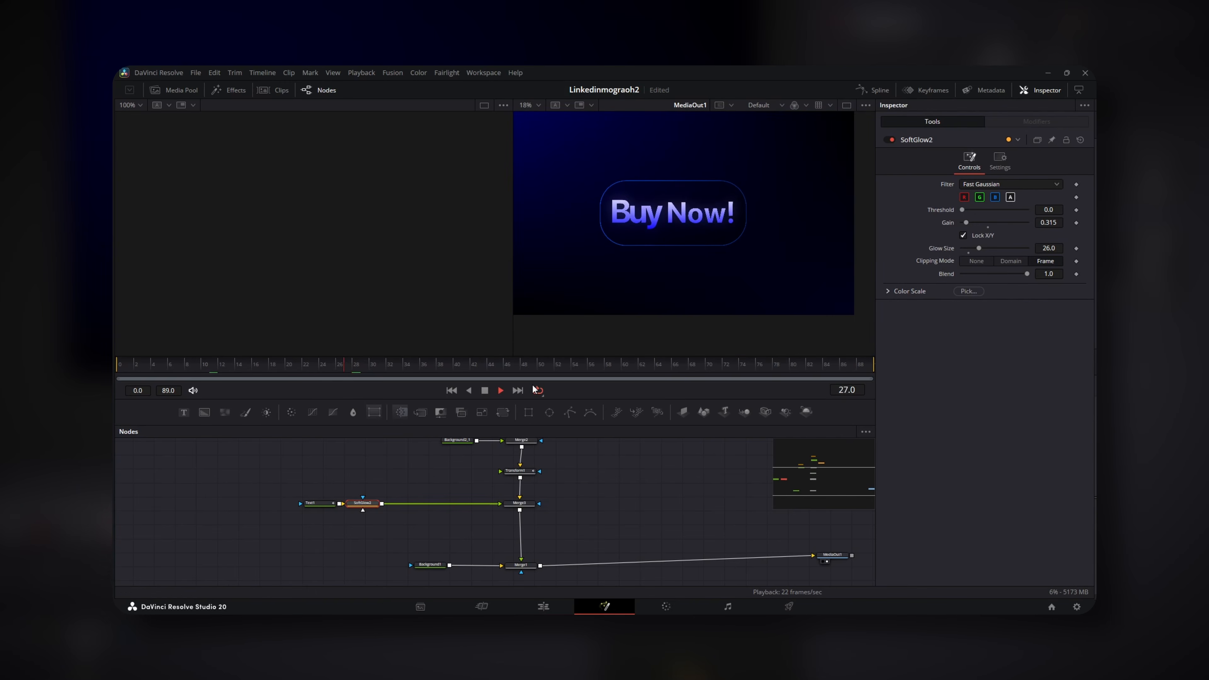
key(space)
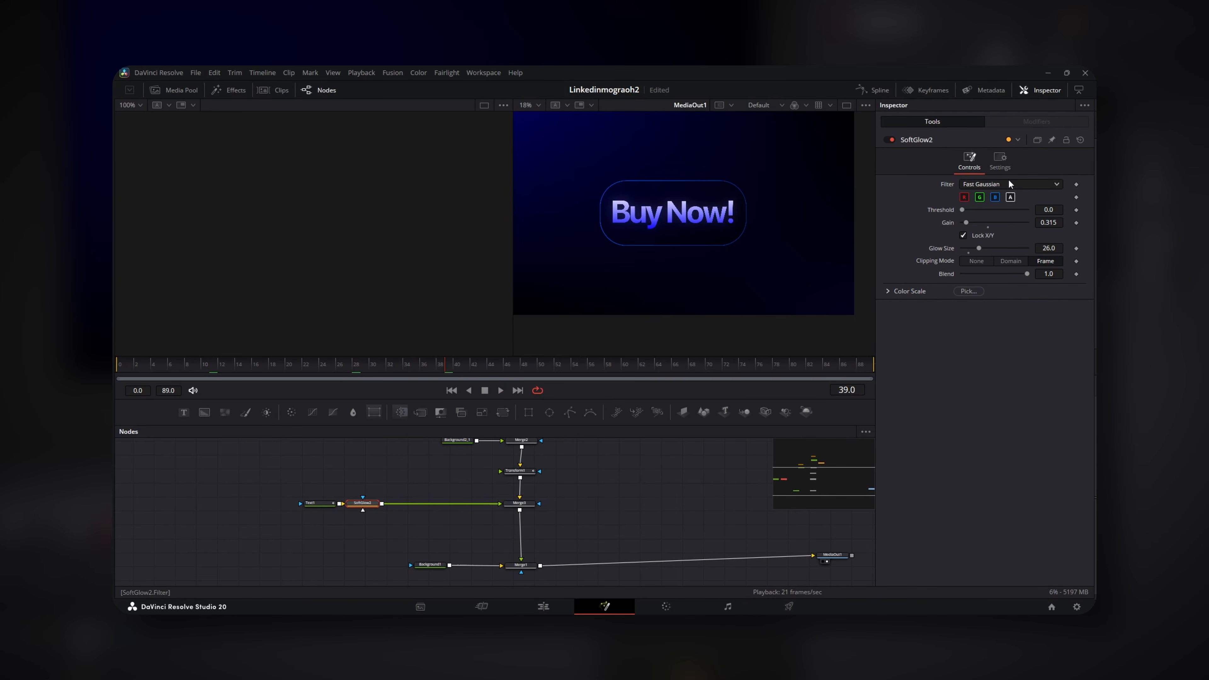
Review Text1's settings, play the finished button animation from the start, and save the project
click(310, 506)
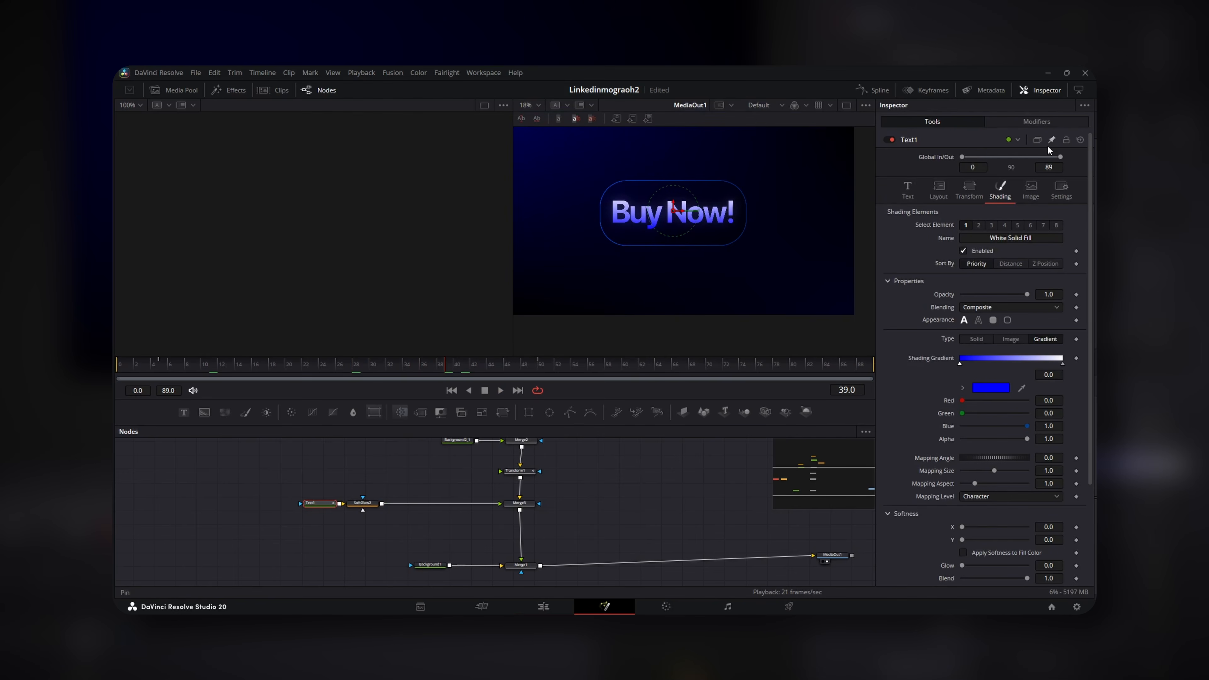
click(1062, 190)
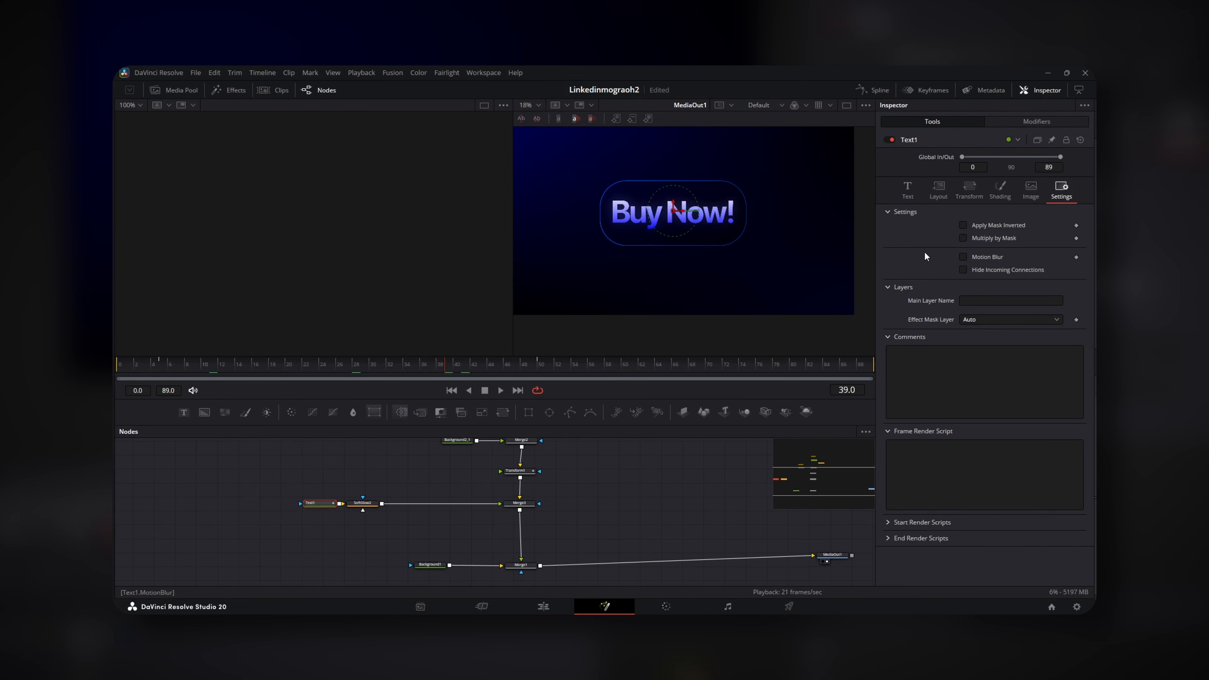
click(630, 458)
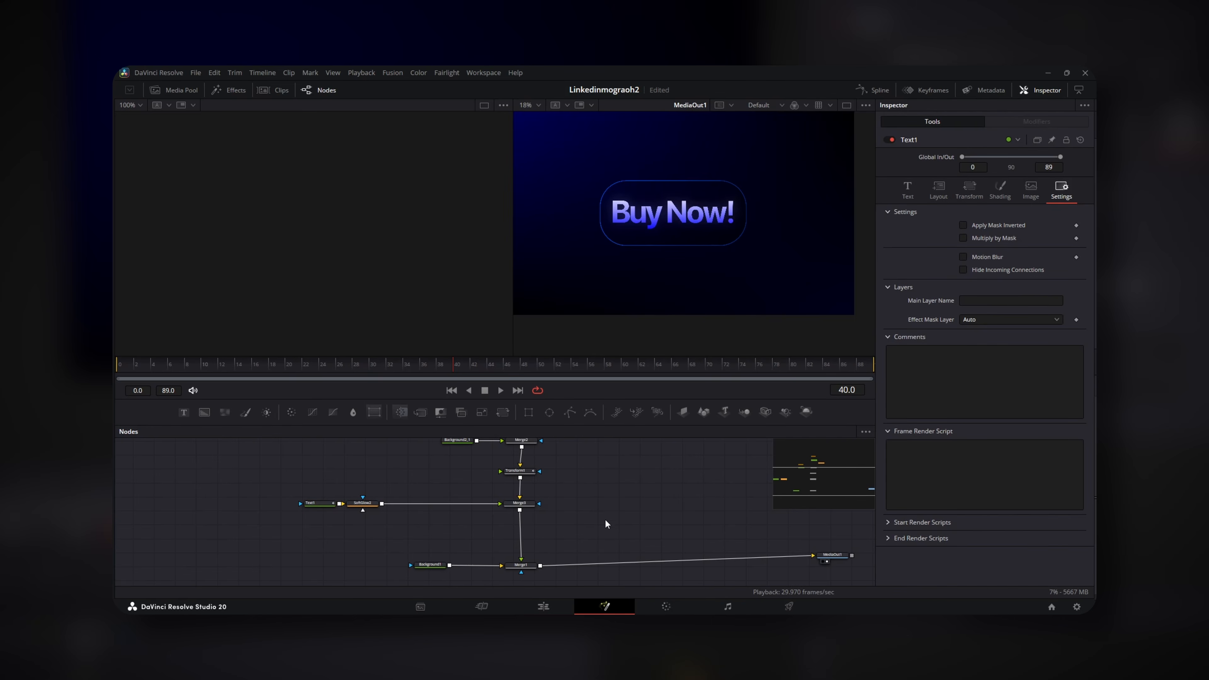
scroll(655, 268, down, 2)
click(143, 364)
key(space)
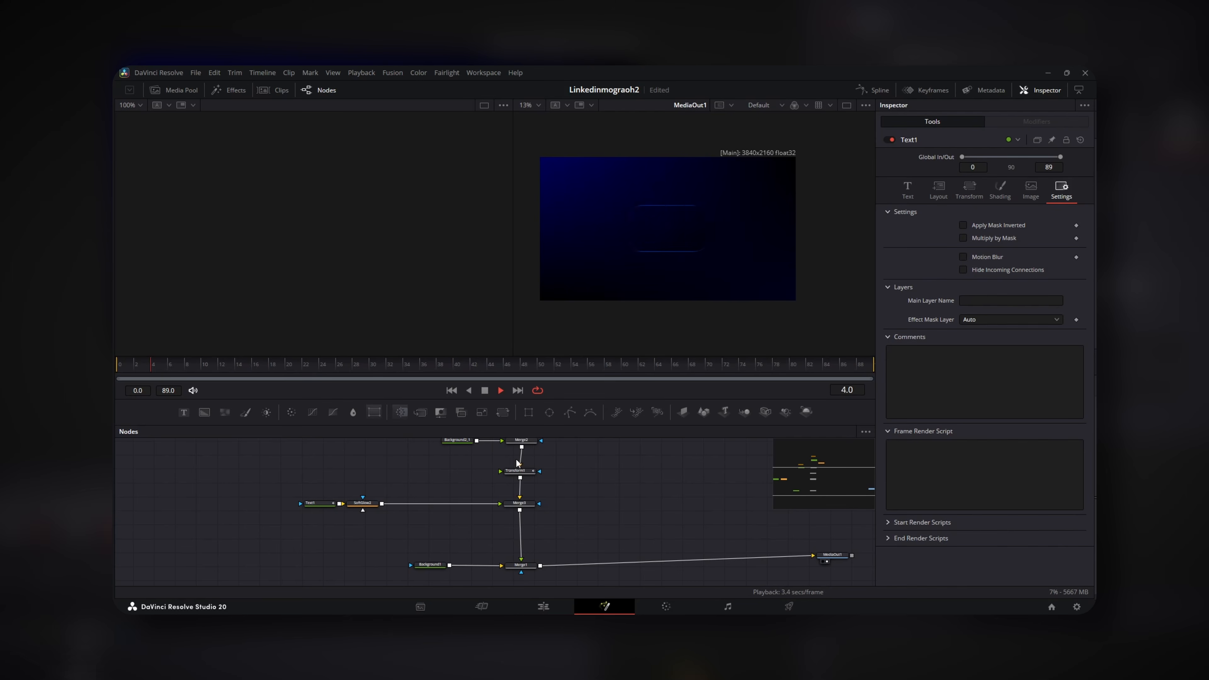
key(space)
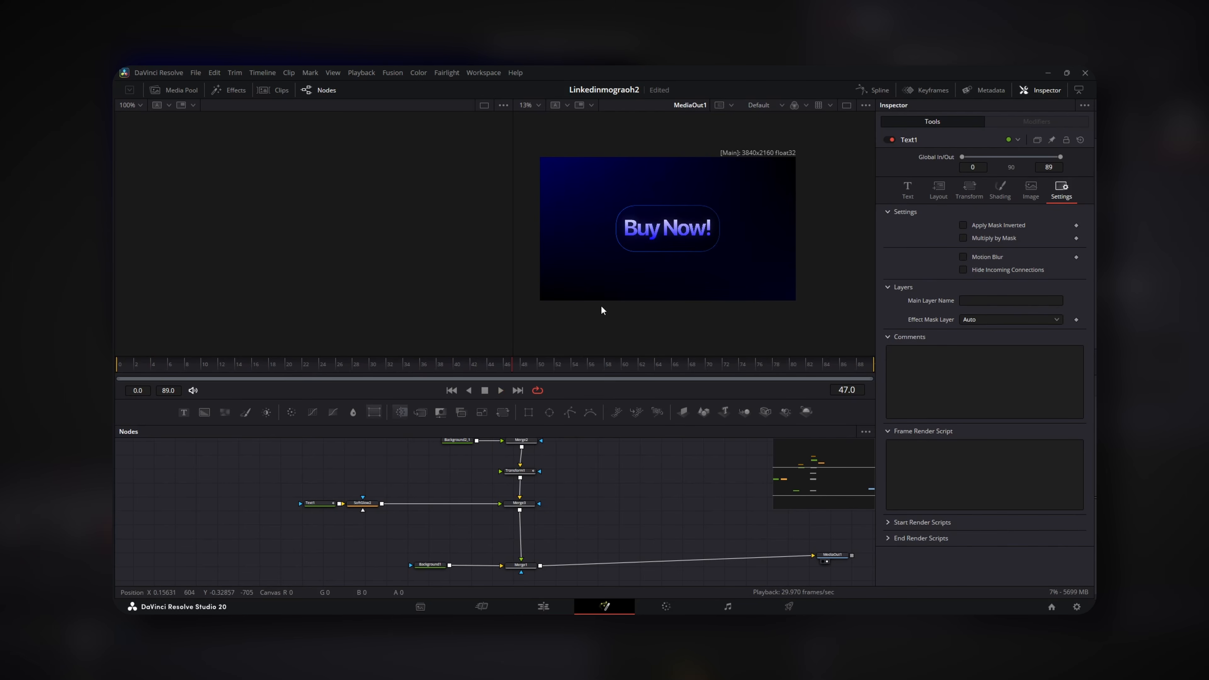
key(ctrl+s)
Insert SoftGlow1 between Background2 and Merge2 in the outline chain
drag(569, 467, 519, 563)
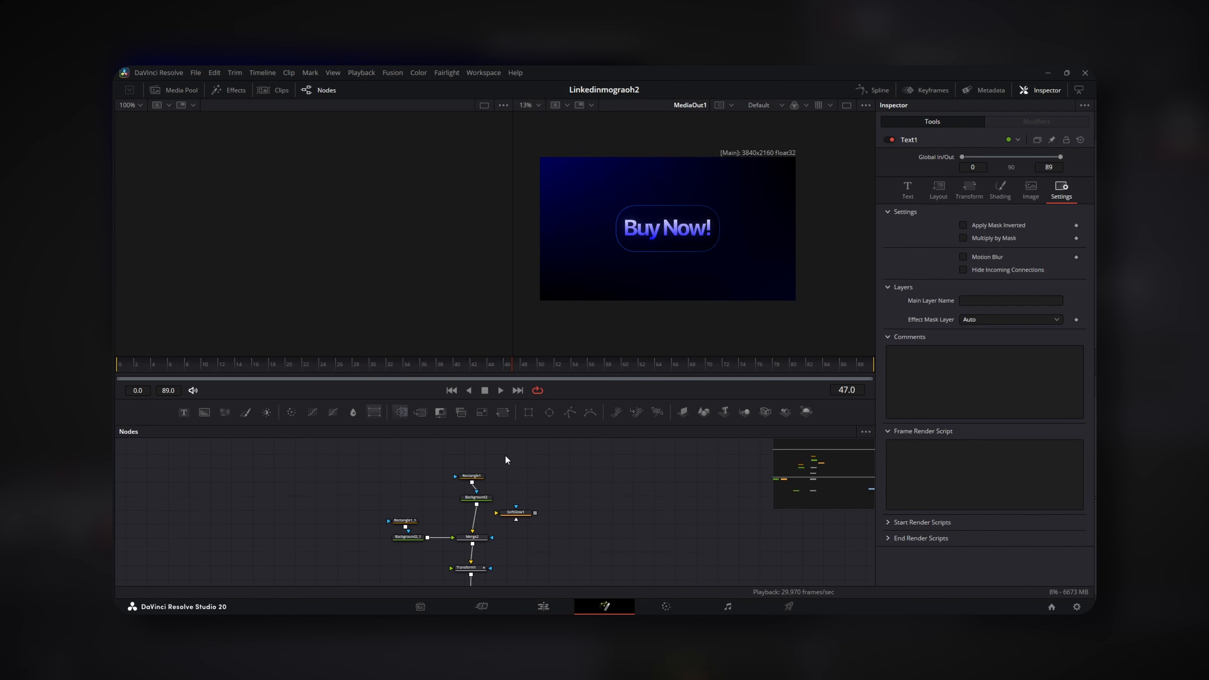
click(461, 500)
drag(516, 512, 472, 507)
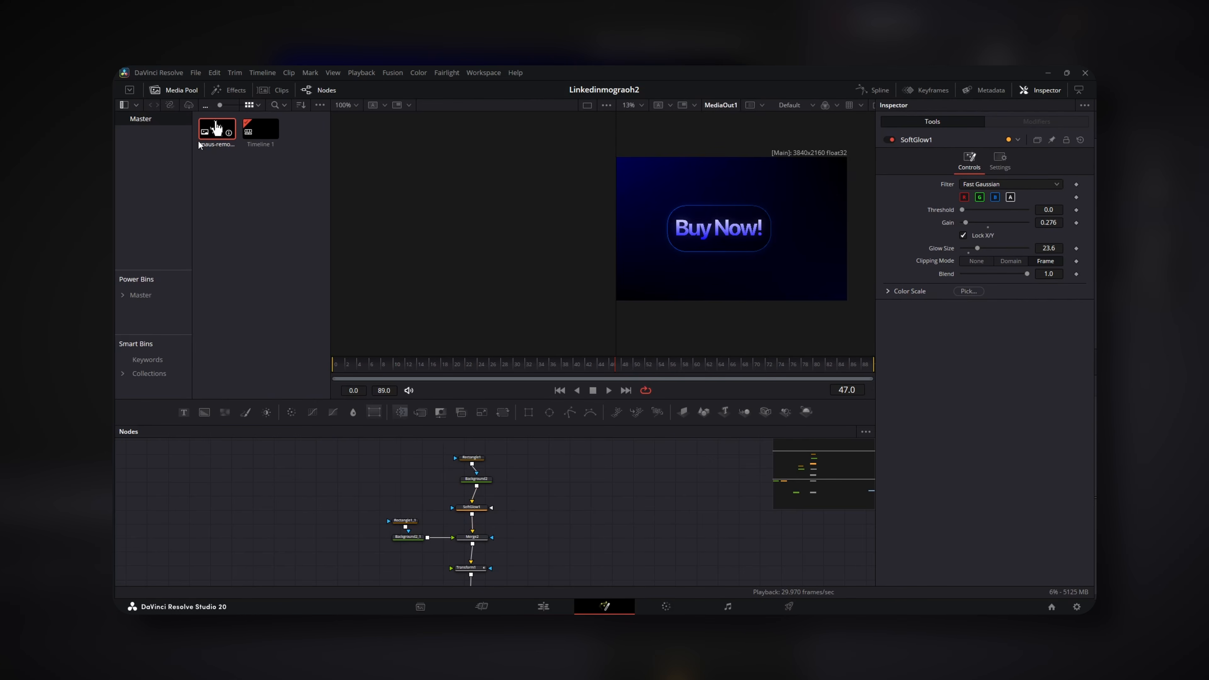
Bring maus-removebg-preview.png from the Media Pool into the node graph as MediaIn1
drag(218, 131, 596, 520)
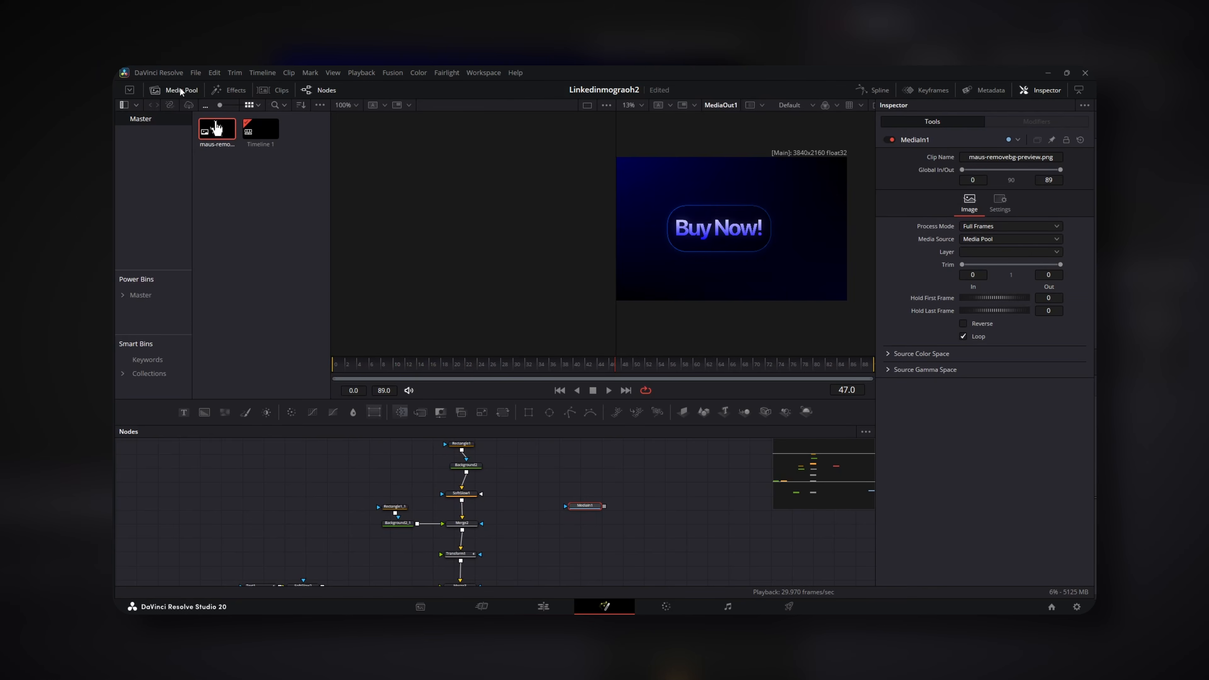
click(166, 89)
drag(677, 525, 663, 478)
drag(592, 399, 592, 355)
drag(572, 421, 467, 562)
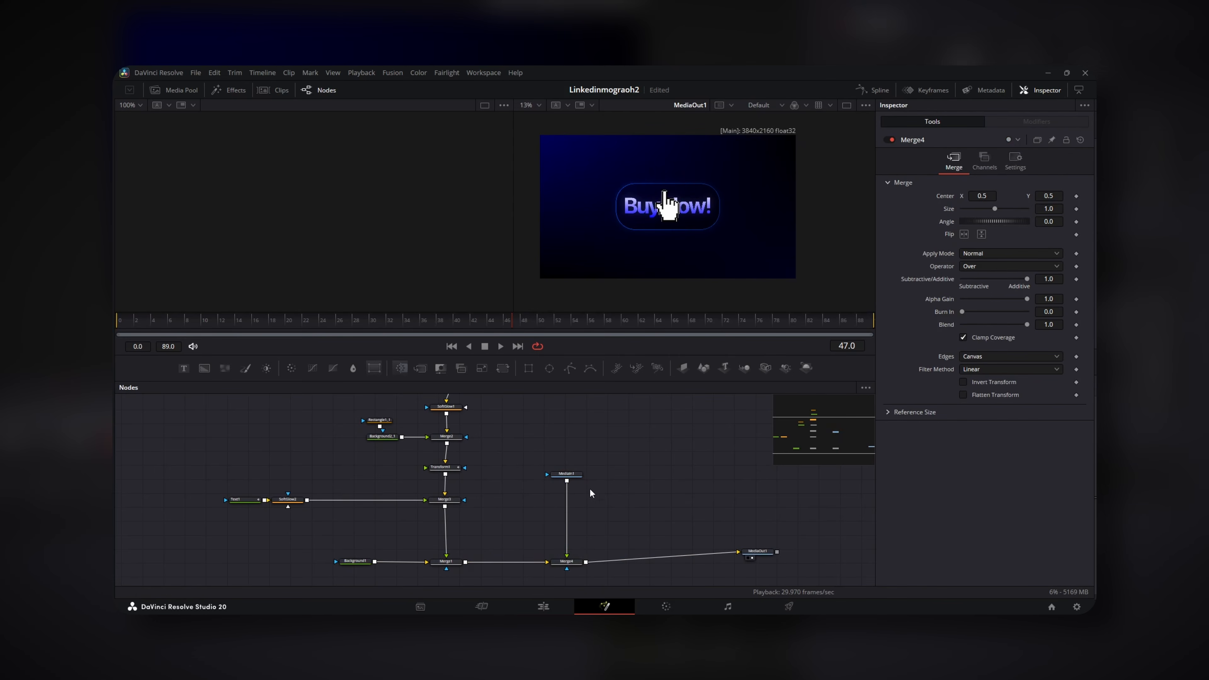
Add a Transform2 node after the MediaIn1 hand image
drag(567, 474, 561, 446)
scroll(654, 231, up, 3)
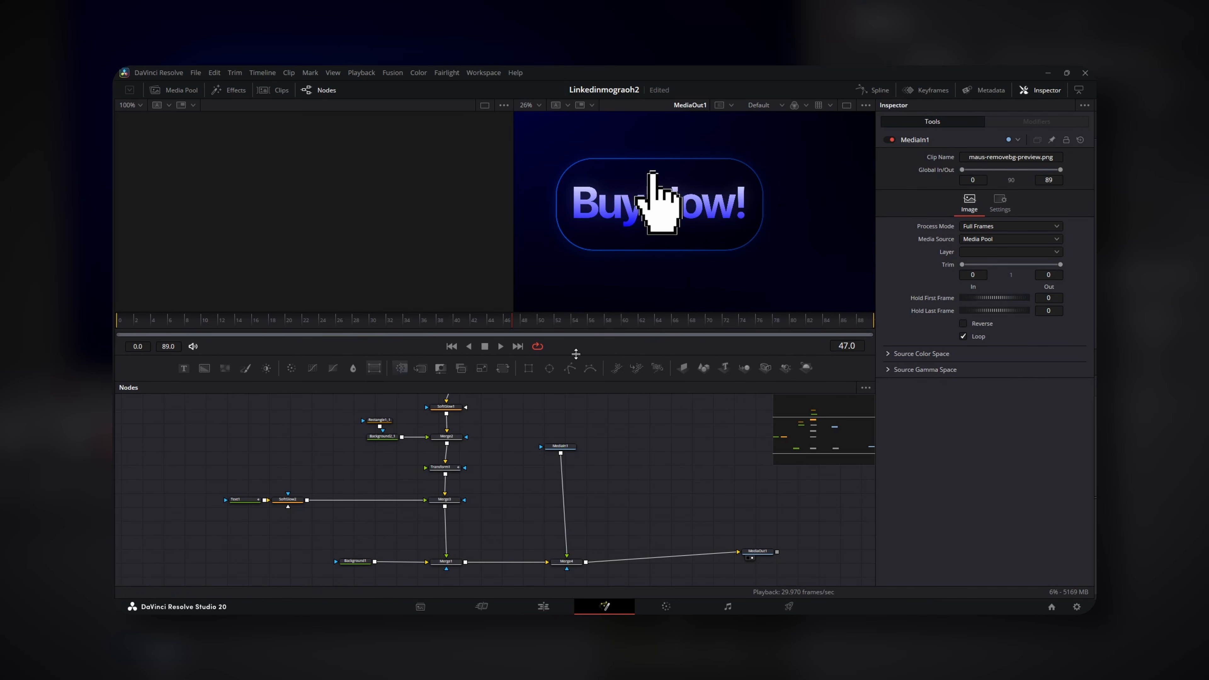
click(503, 368)
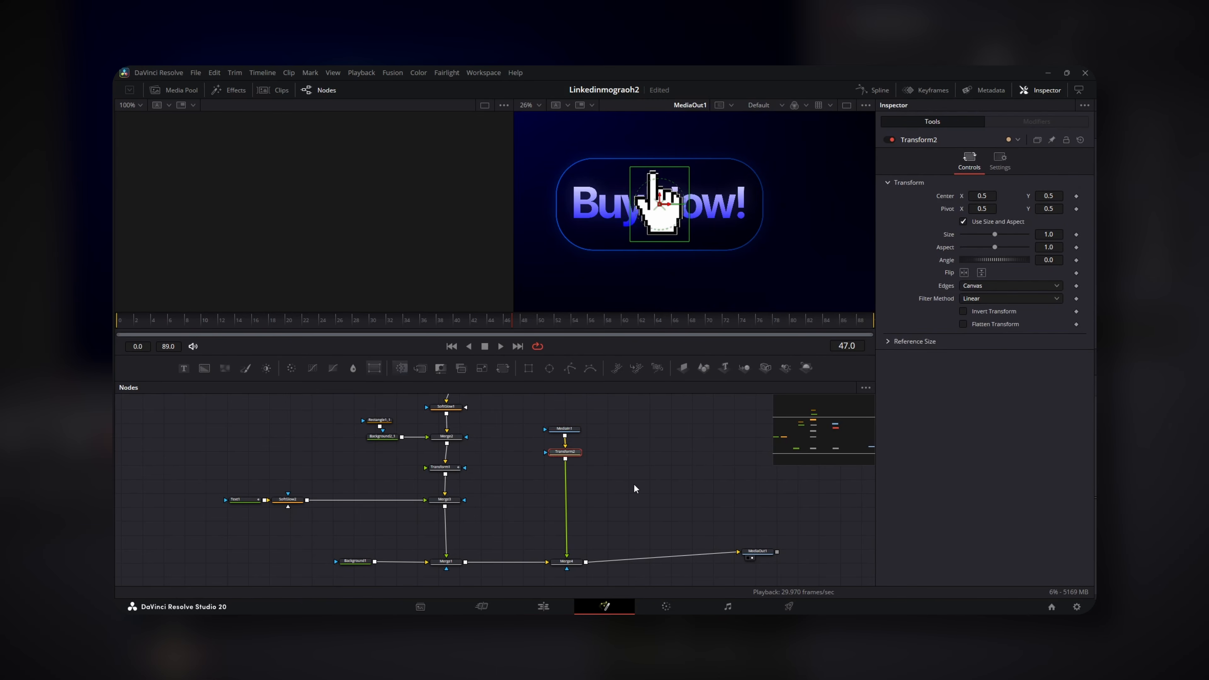
Add a Drop Shadow to the hand with a drop distance of about 0.0714
key(shift+space)
text(drop)
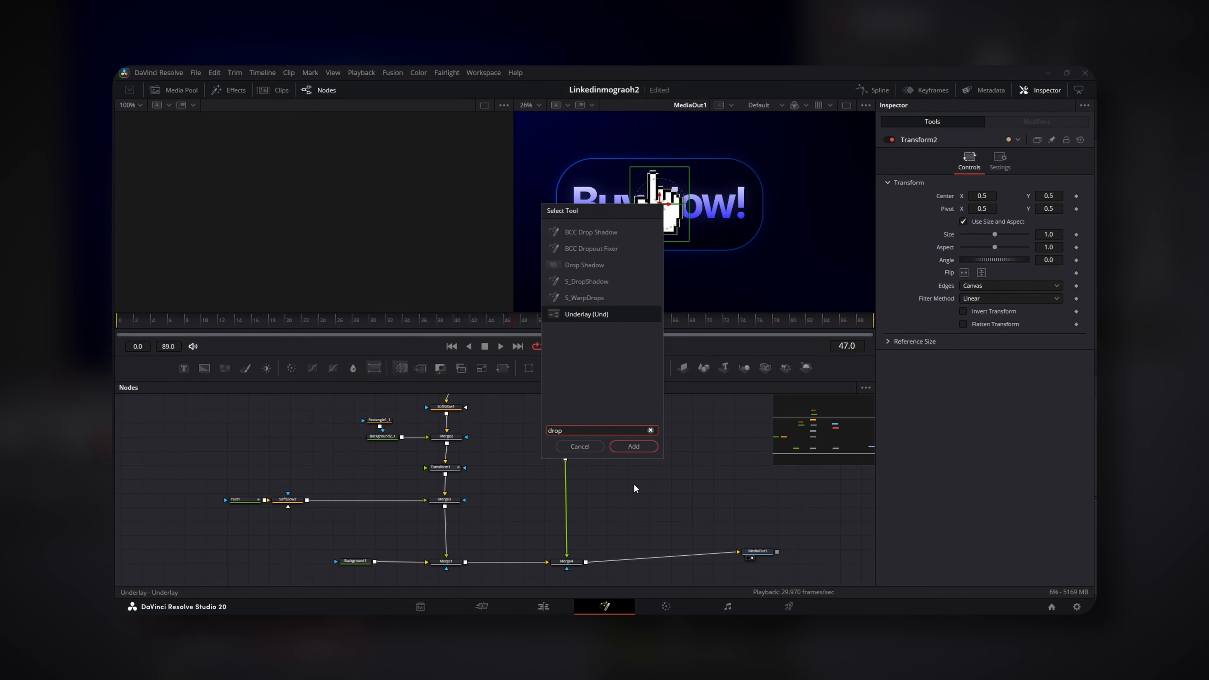
key(Up)
key(Up)
key(Up)
key(Return)
drag(575, 471, 576, 487)
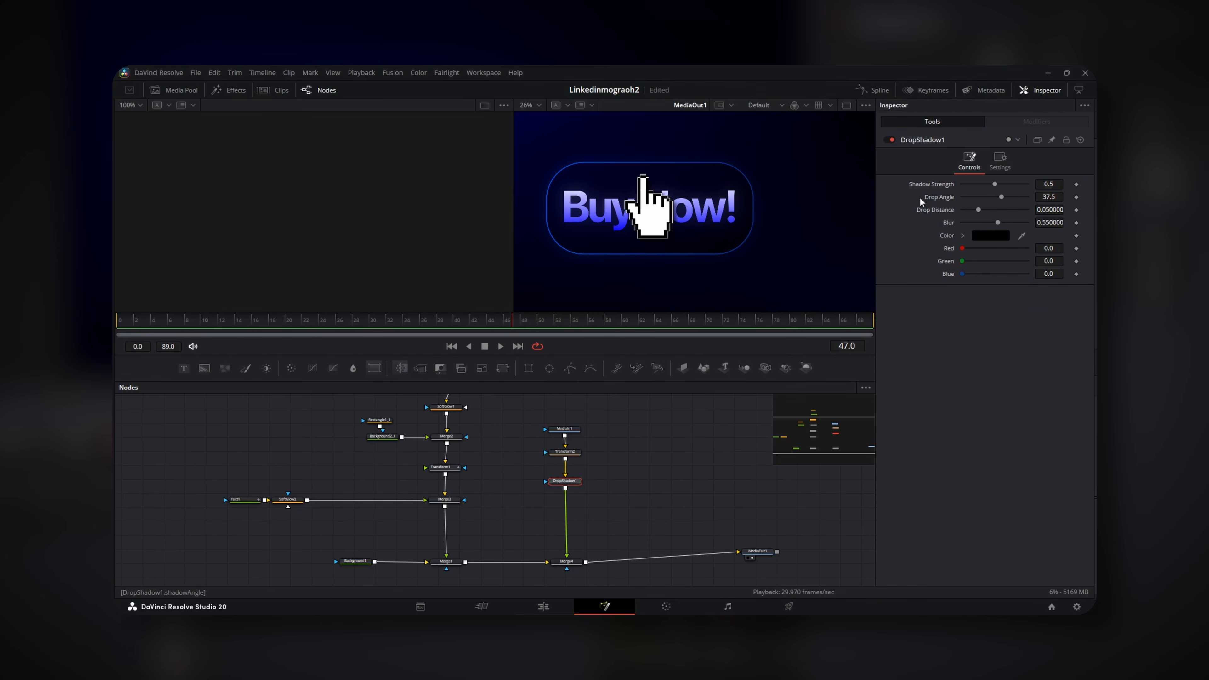
click(1049, 210)
text(0.0473)
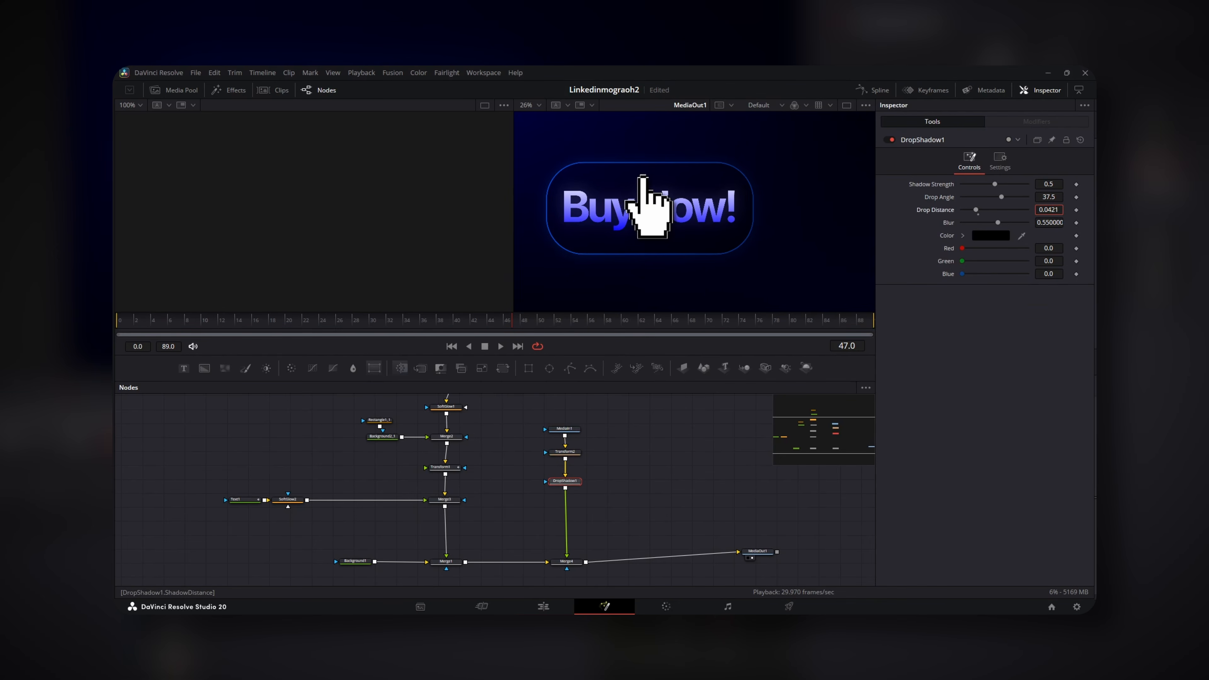
drag(1050, 210, 1072, 210)
Go to frame 15 and select Merge4, which layers the hand over the button
click(500, 460)
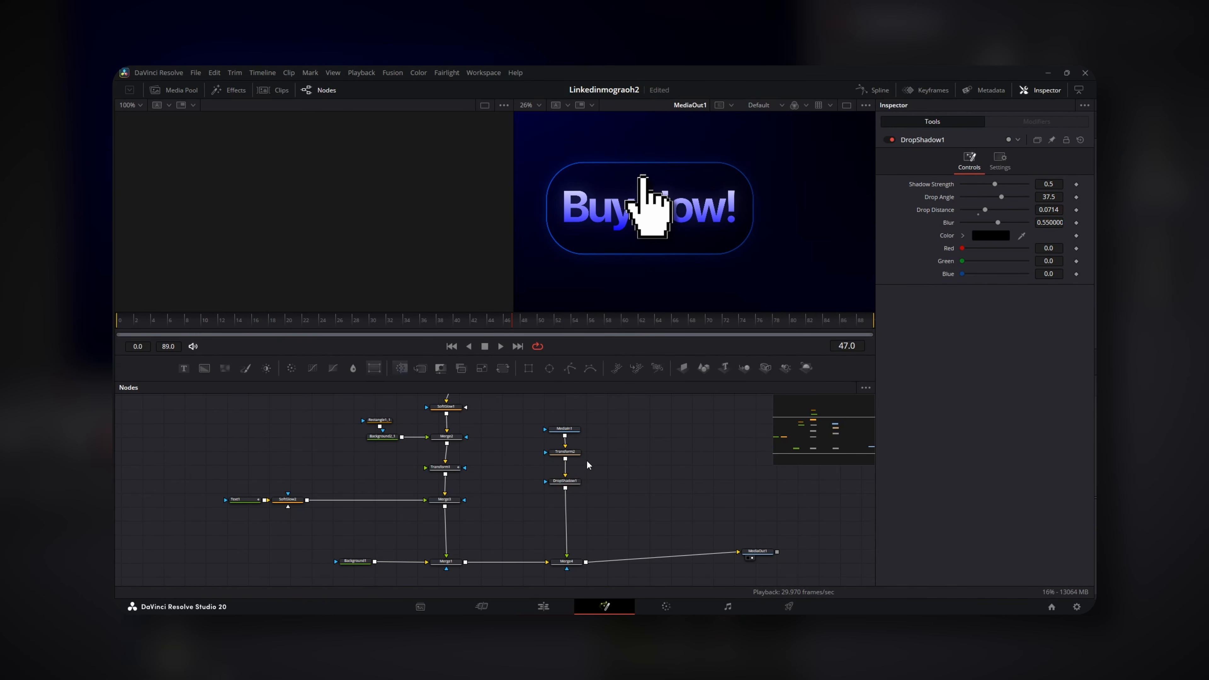
click(565, 452)
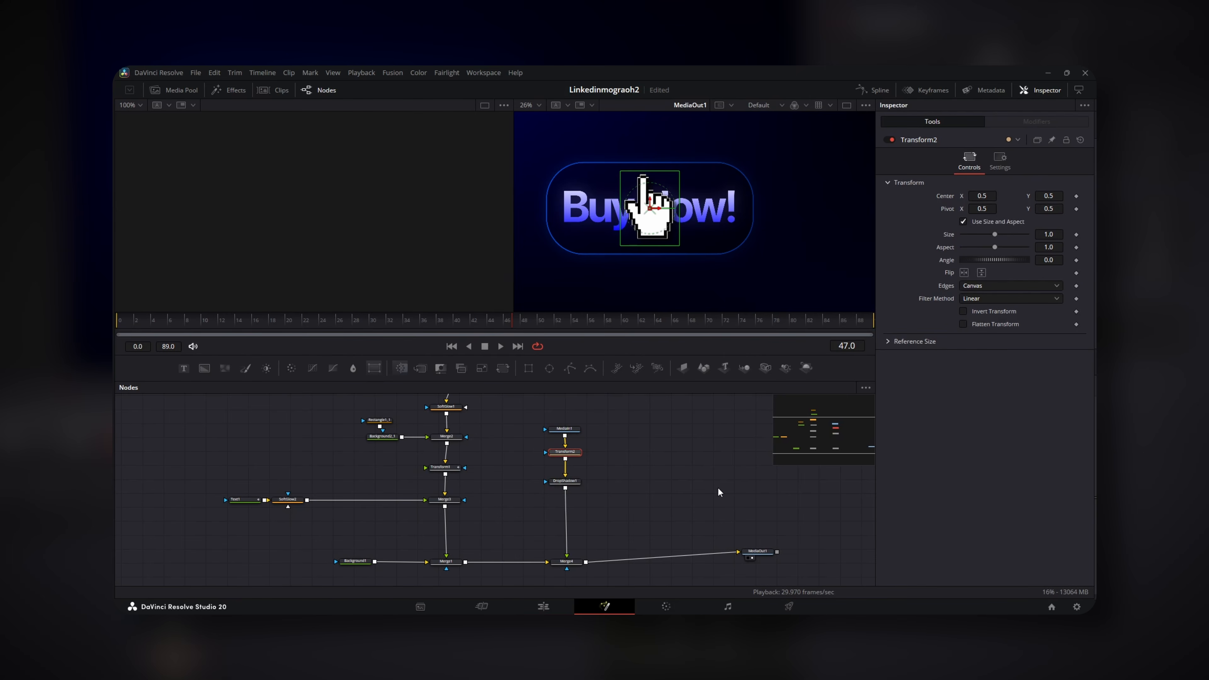
click(245, 319)
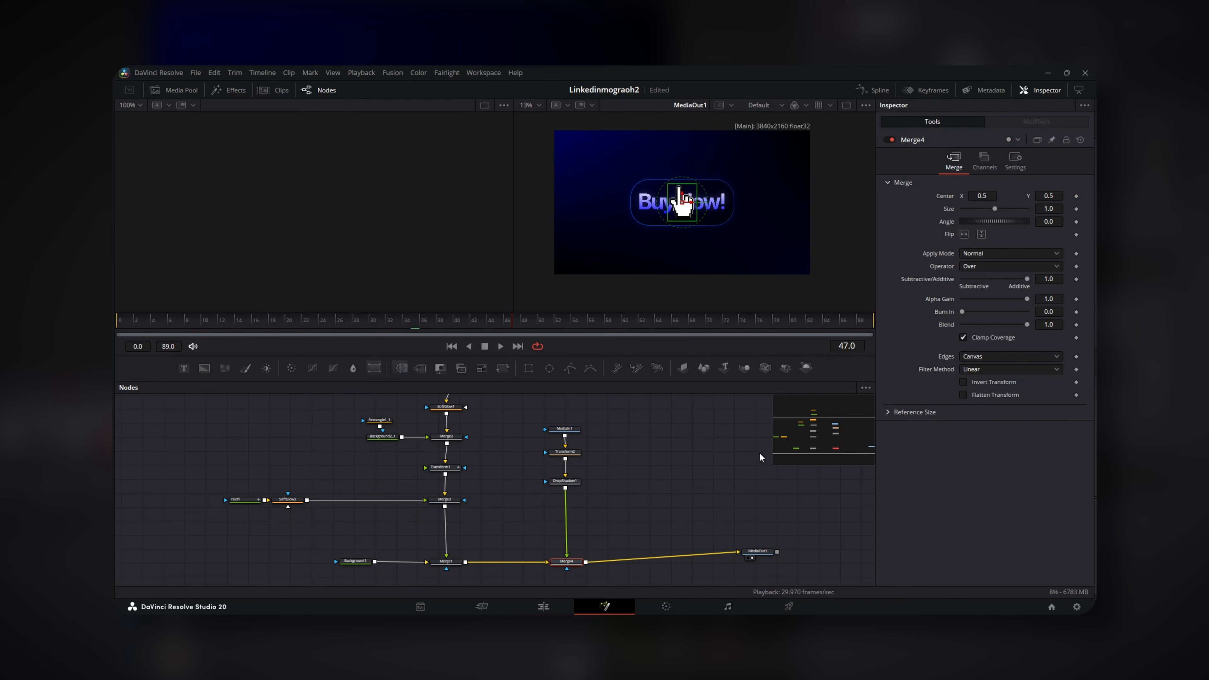
drag(565, 563, 563, 564)
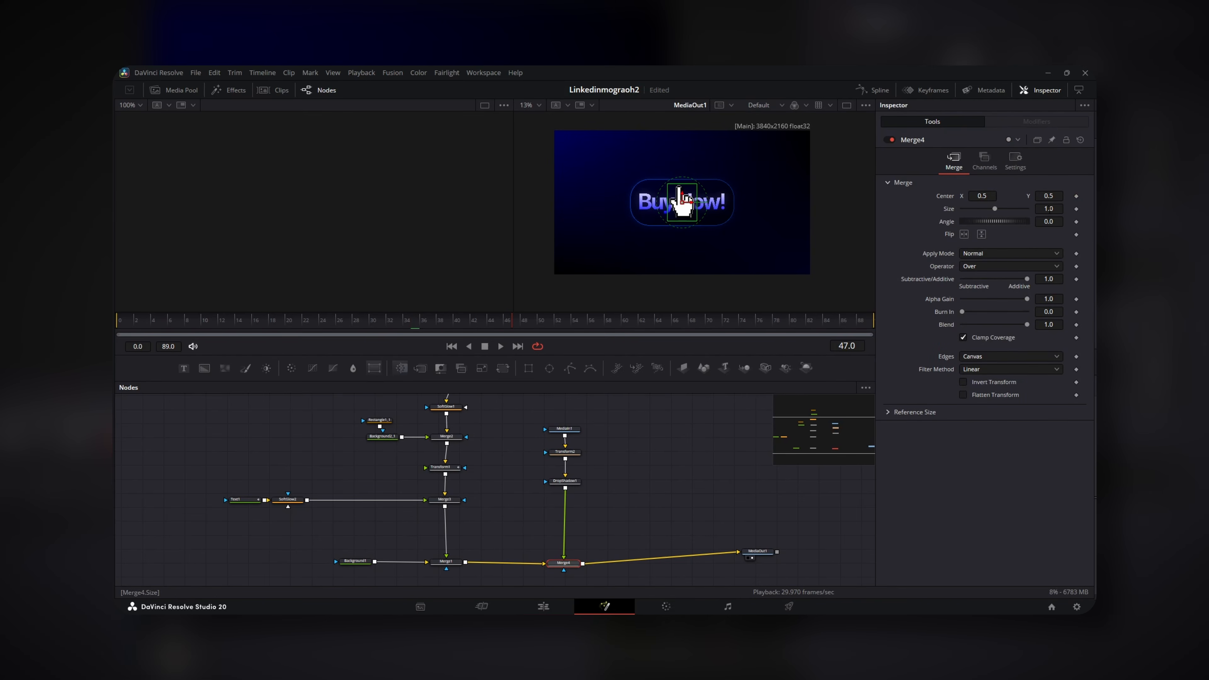
Set Merge4's Size to 7
drag(1051, 209, 1089, 208)
scroll(652, 211, down, 1)
double_click(1050, 209)
text(7)
key(Tab)
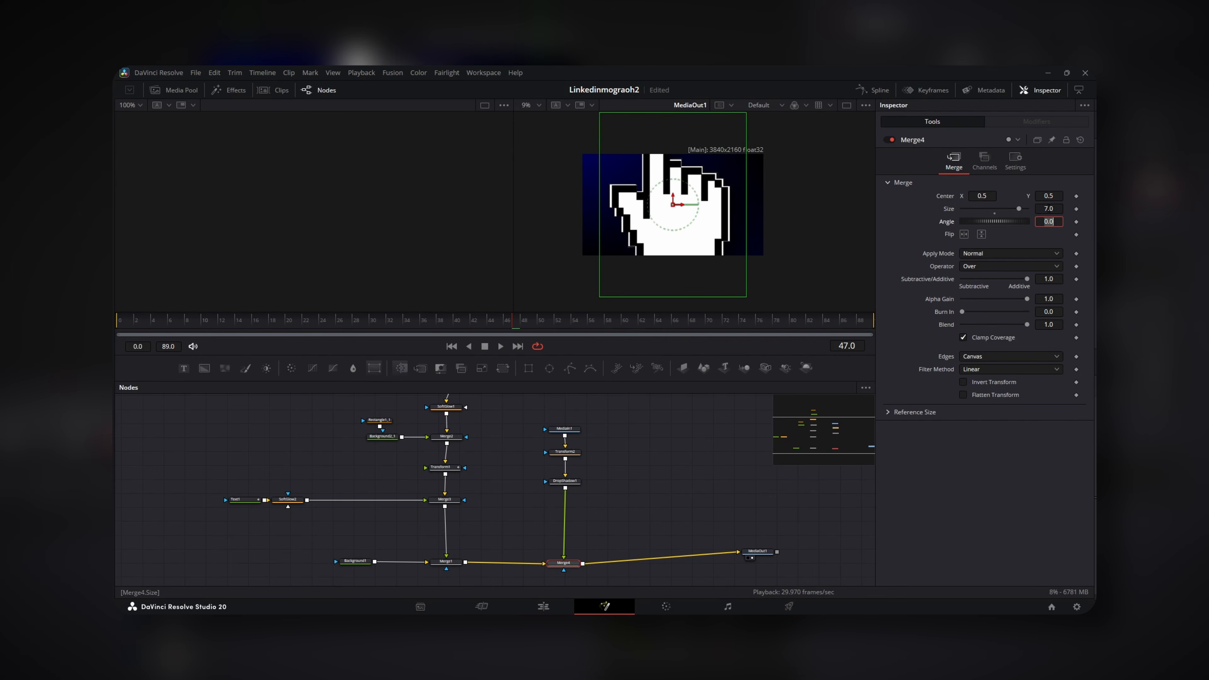
drag(1052, 209, 1024, 235)
Scale the hand to 0.141 with Transform2 and return to frame 15
click(573, 456)
scroll(648, 290, up, 2)
scroll(754, 222, up, 2)
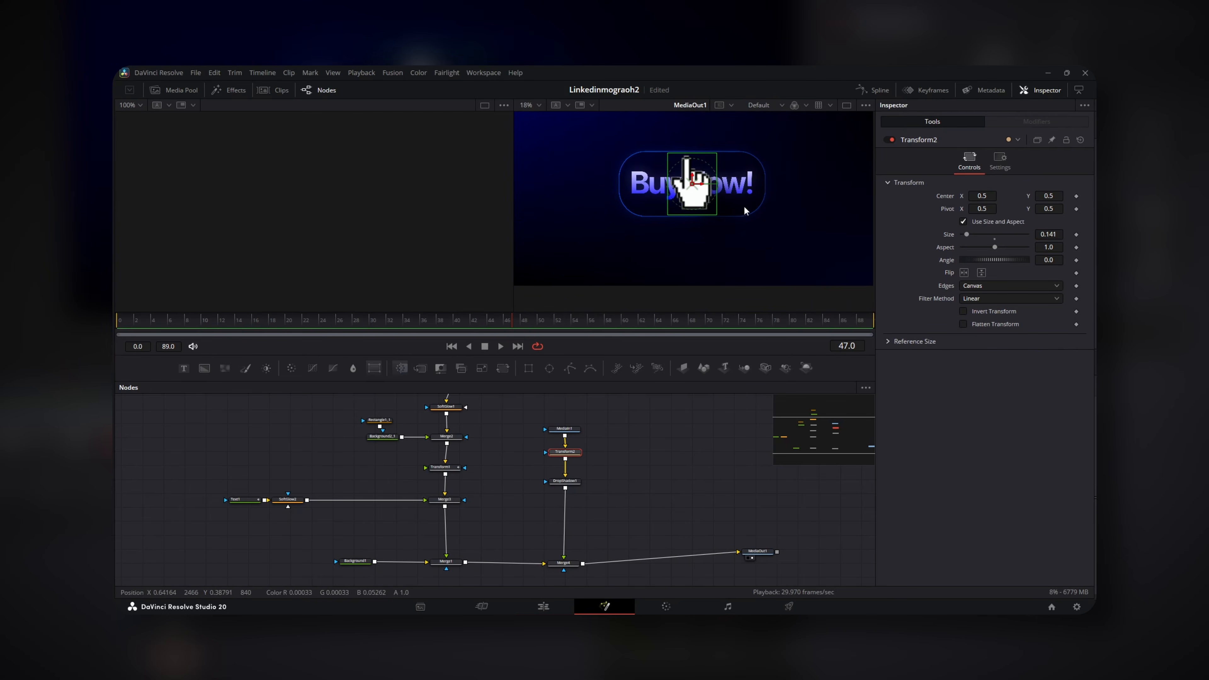
click(245, 321)
scroll(705, 223, down, 2)
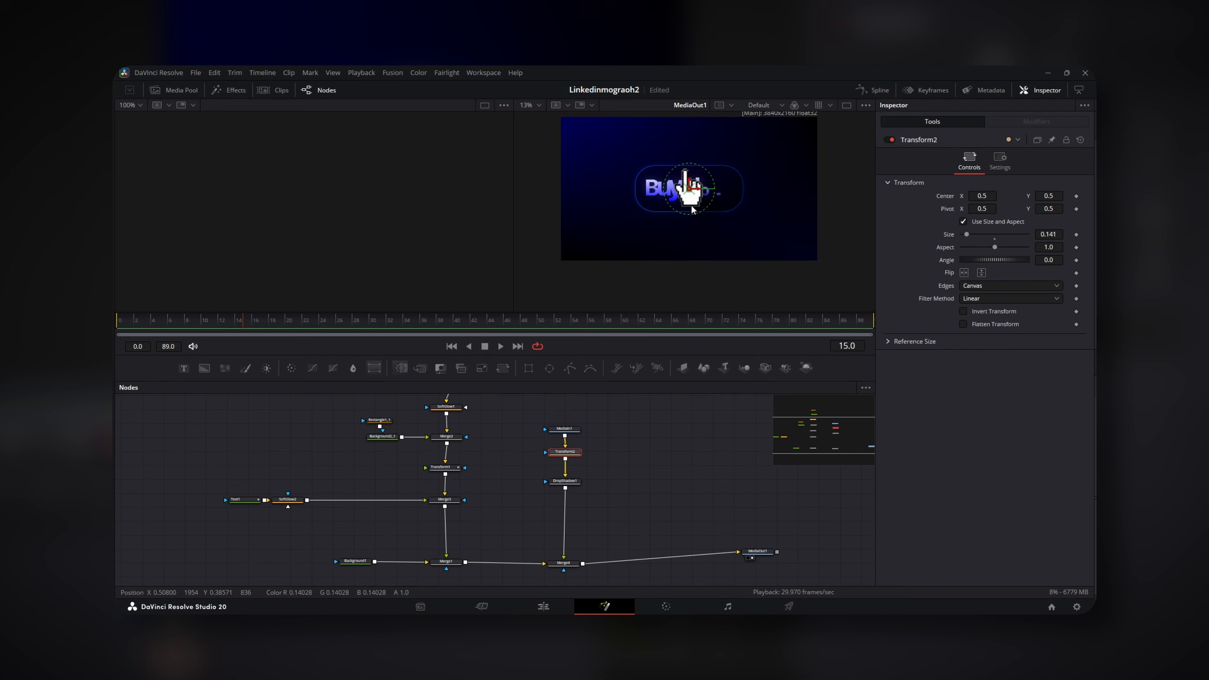
Keyframe the hand sliding from lower right at frame 15 onto 'Now!' at 34, tilted 23.5°
click(1076, 195)
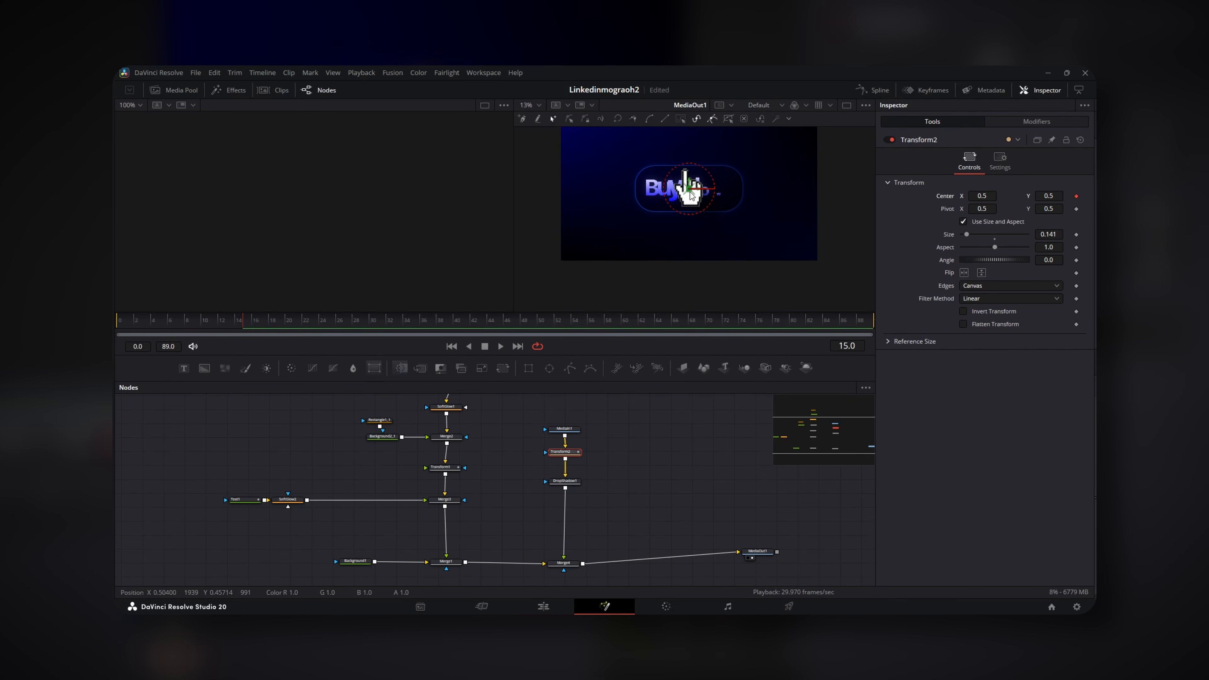
mouse_move(690, 188)
mouse_down()
mouse_move(737, 249)
mouse_move(658, 156)
mouse_move(707, 250)
mouse_move(702, 203)
mouse_up()
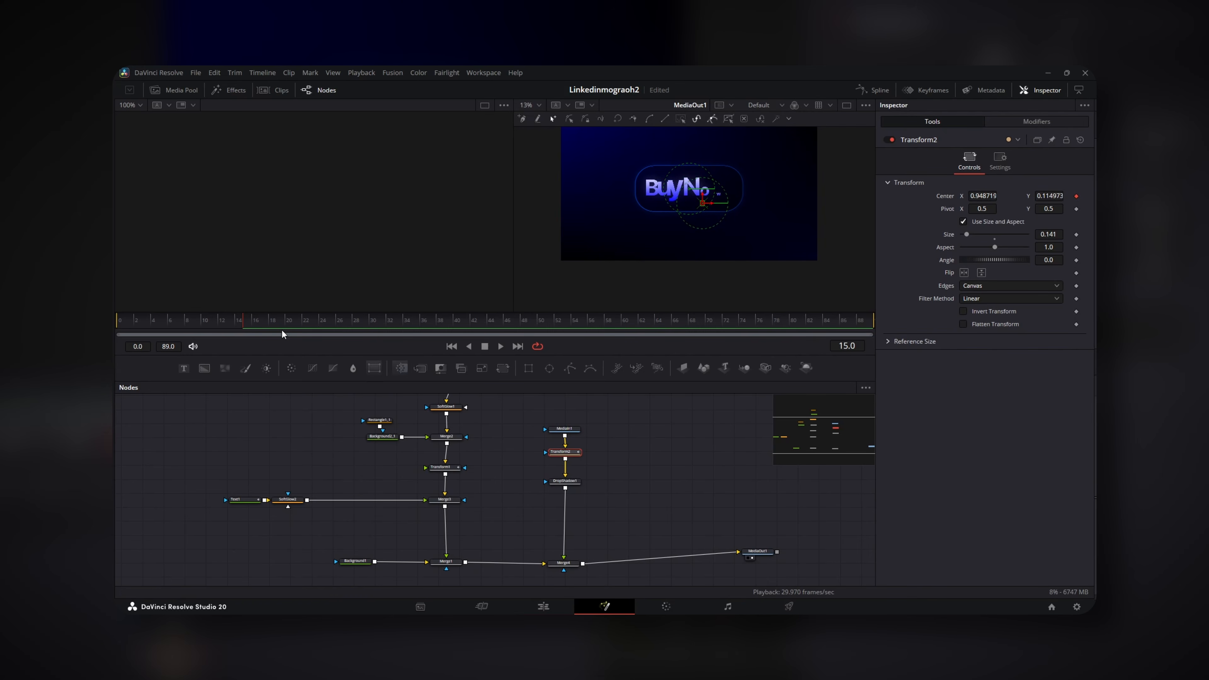
drag(266, 320, 410, 323)
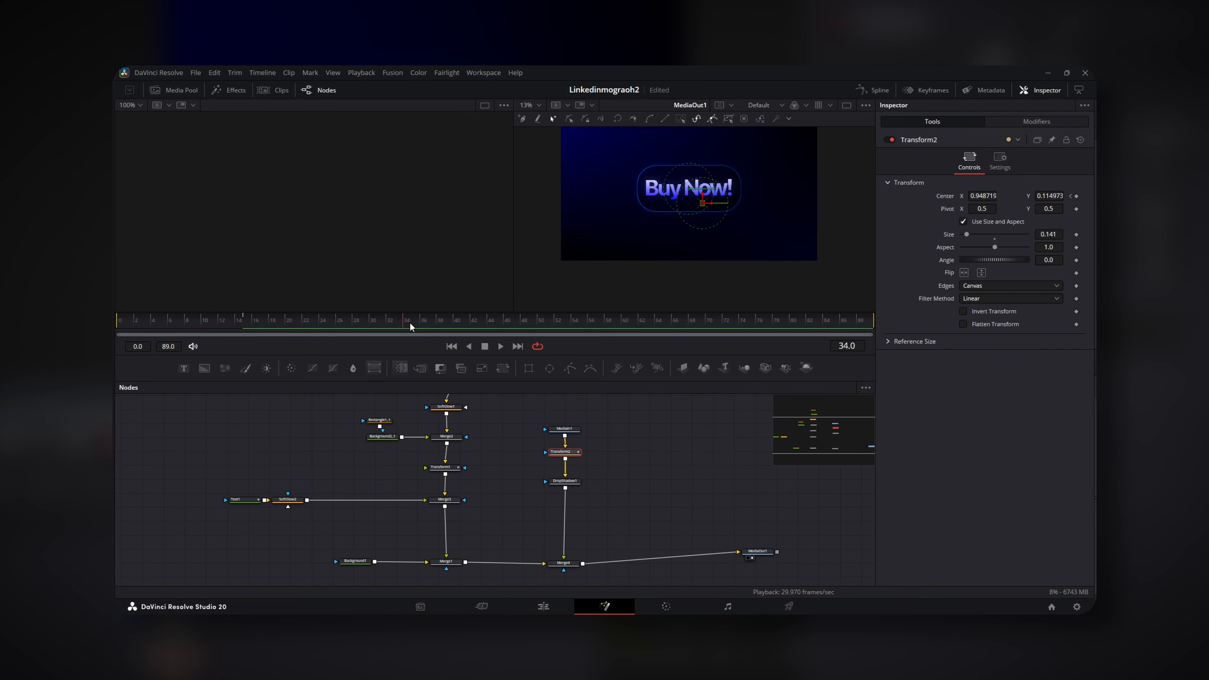
click(1077, 196)
drag(701, 203, 693, 193)
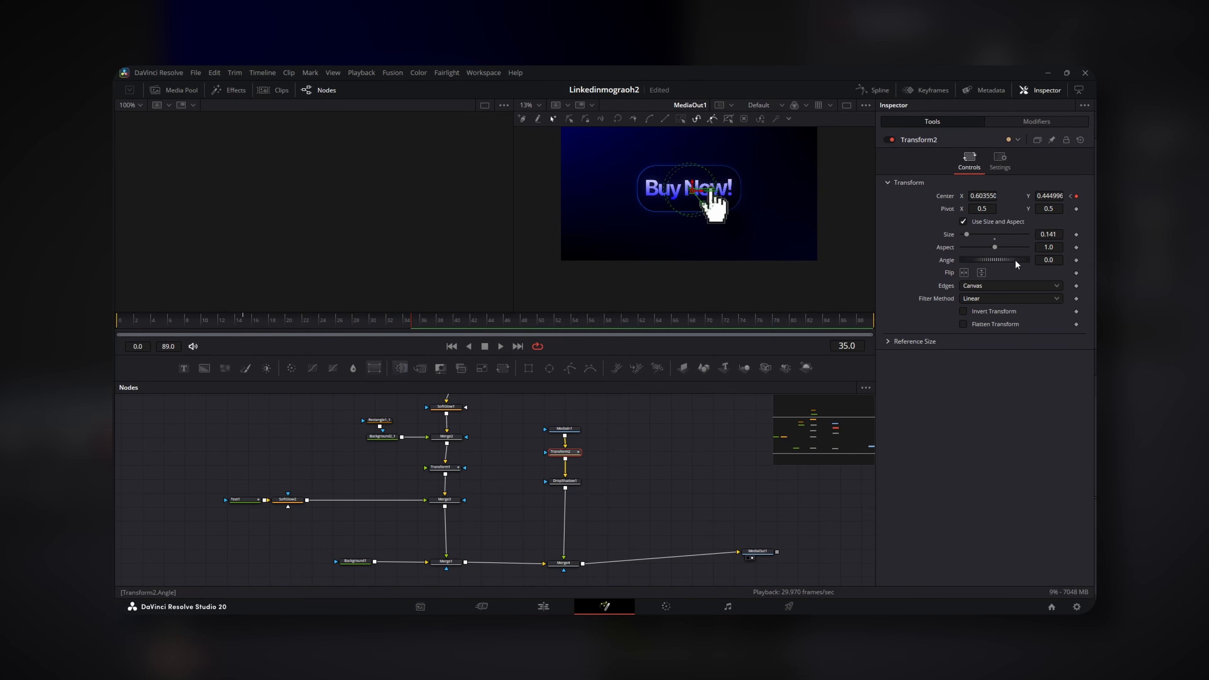
drag(1007, 260, 1010, 258)
Keyframe the hand's size shrinking from 0.141 at frame 35 to 0.07 at 39 as a click
click(1076, 234)
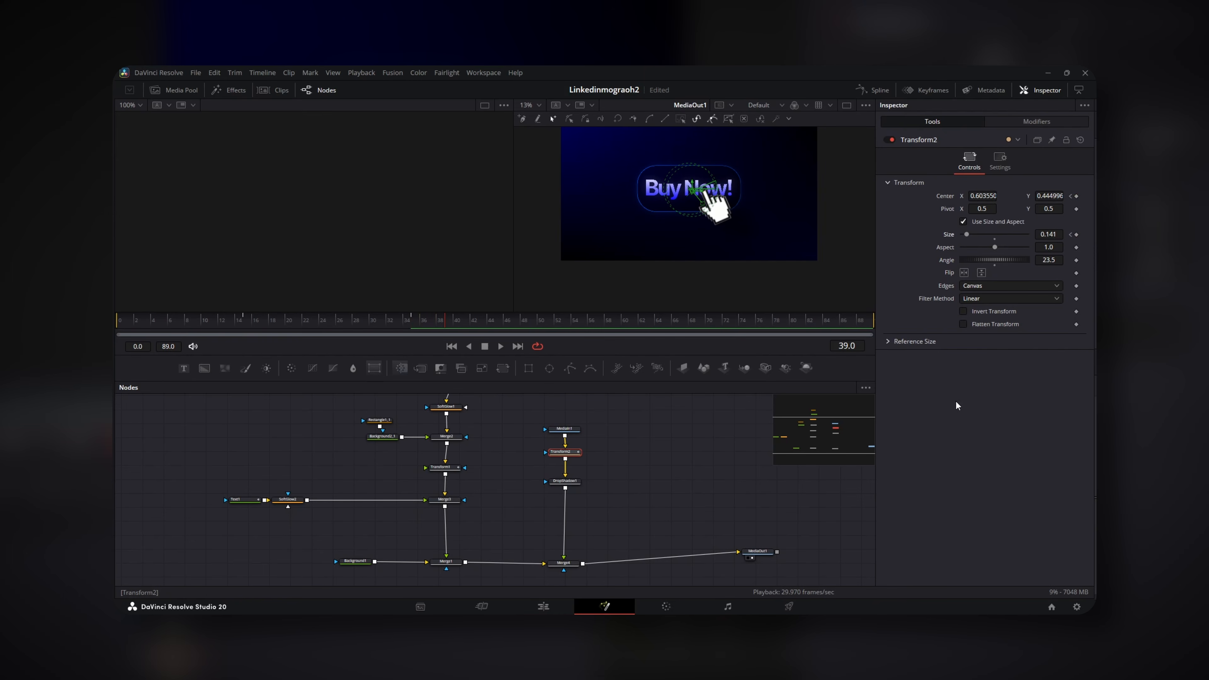
click(1078, 234)
key(Right)
key(Right)
key(Right)
key(Right)
click(450, 326)
drag(1049, 235, 1038, 234)
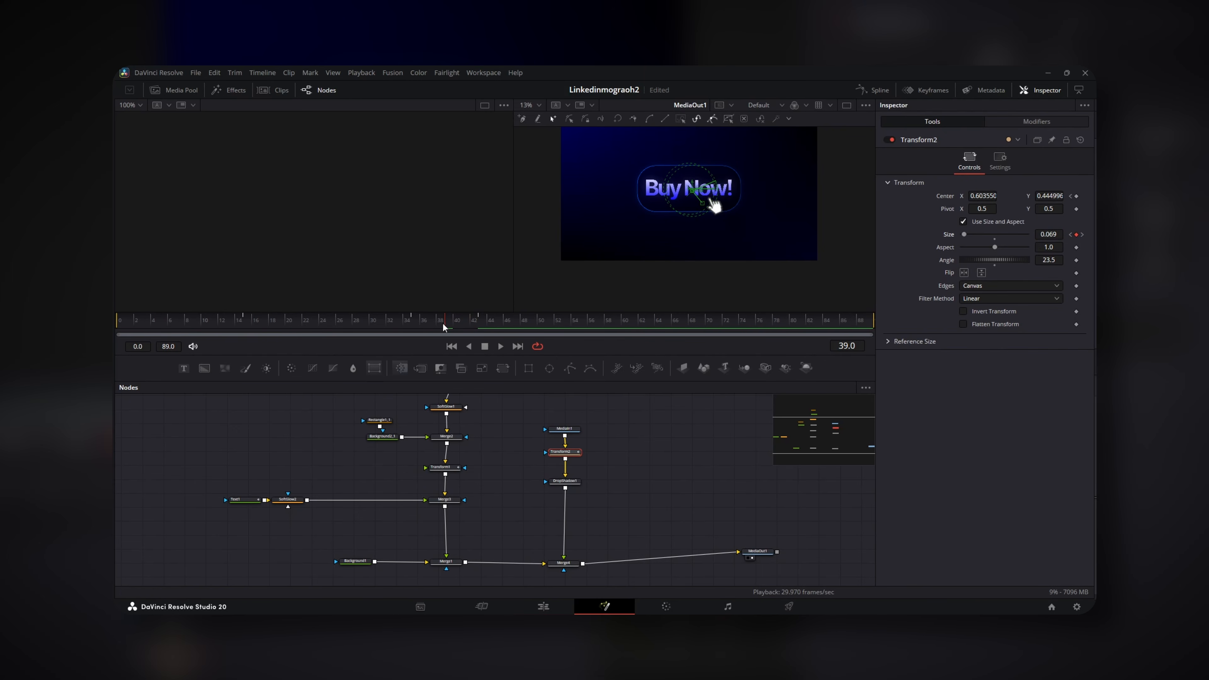
drag(442, 323, 416, 321)
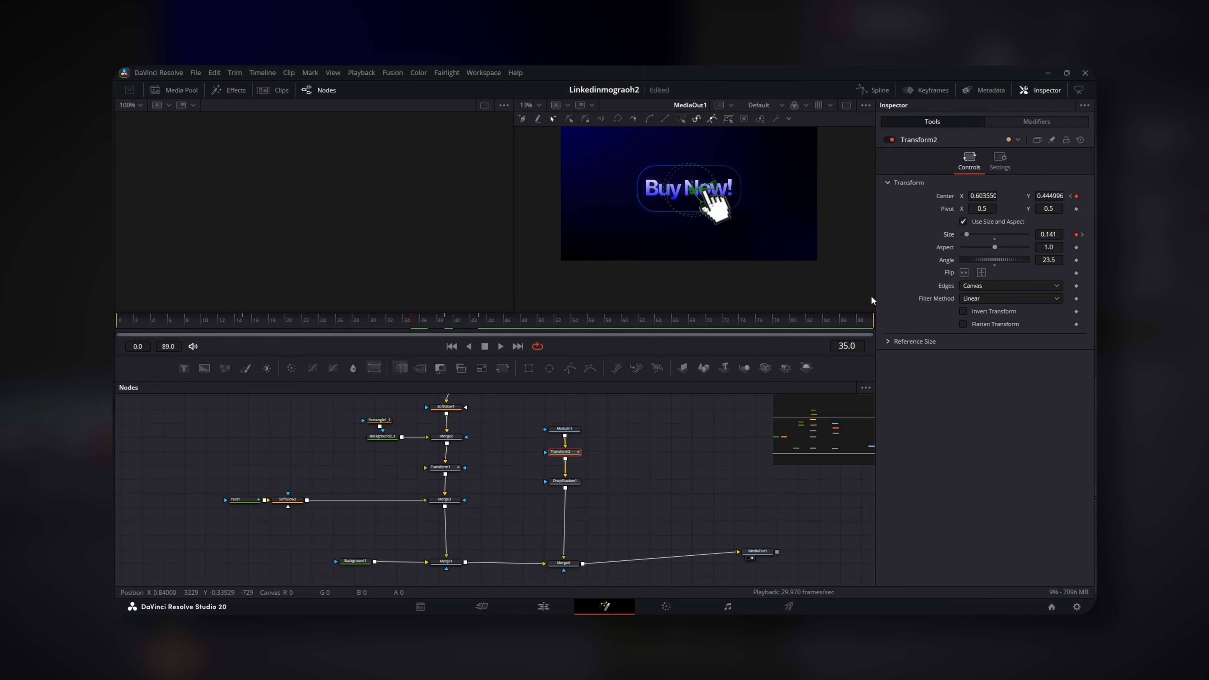
drag(1049, 196, 1060, 196)
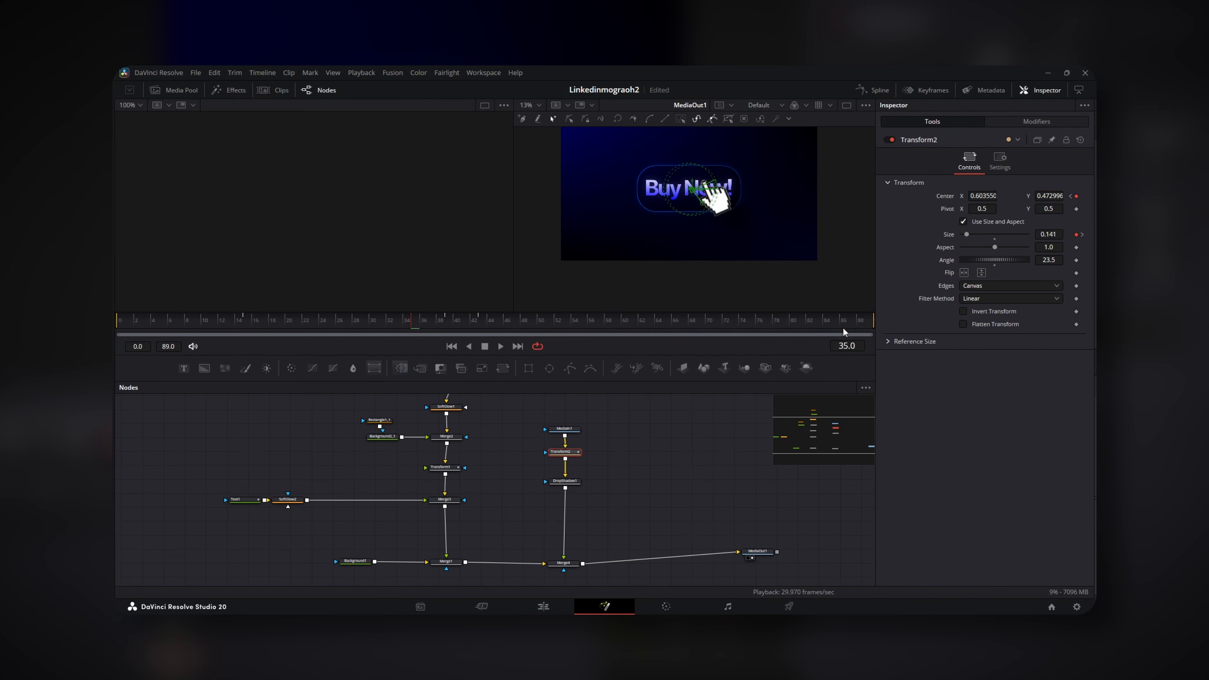
Play the hand animation from the start to check the slide and click
drag(311, 320, 118, 325)
click(689, 464)
key(space)
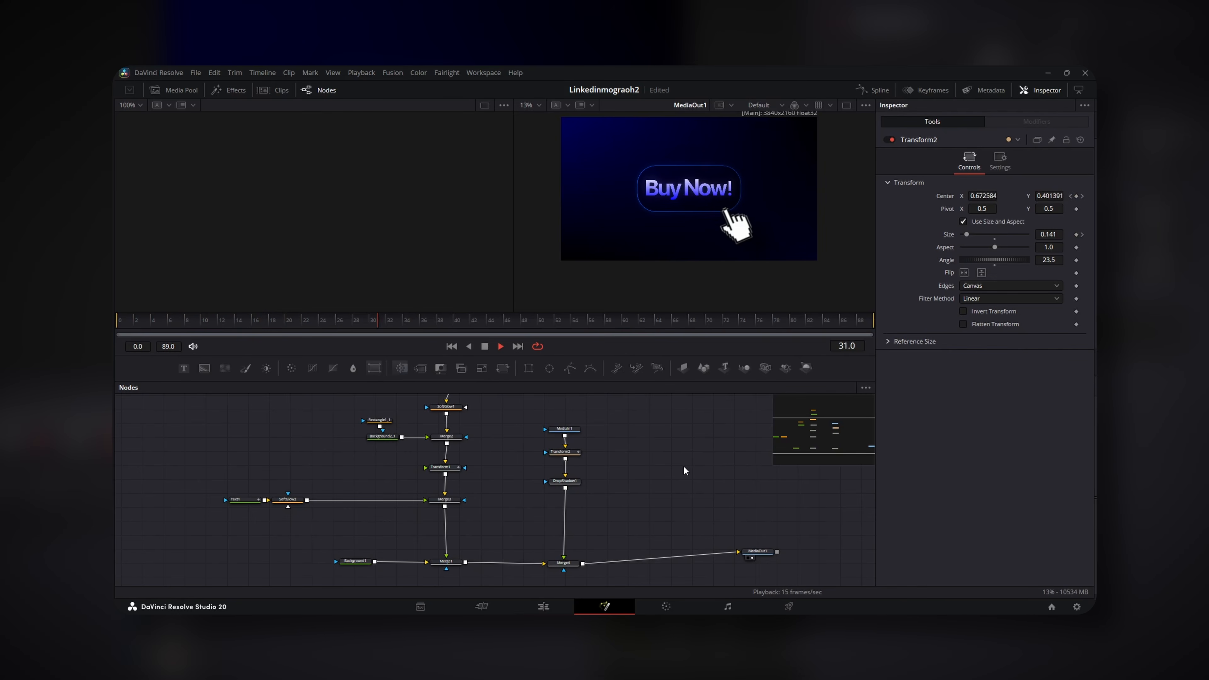
key(space)
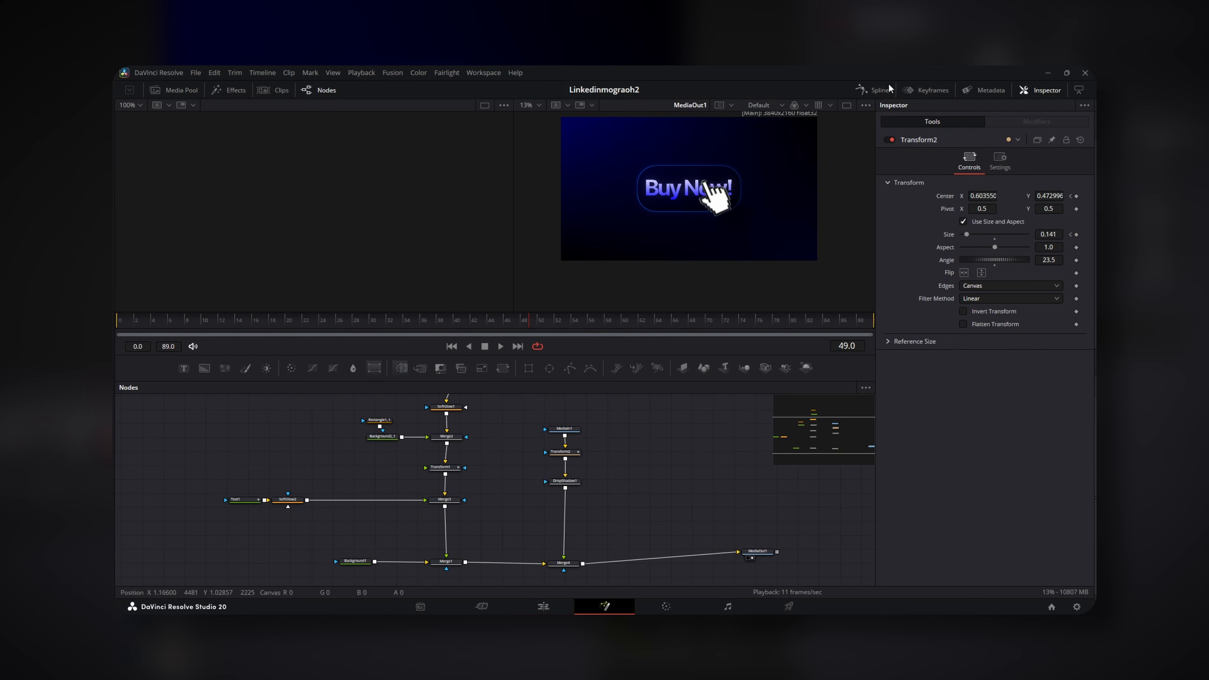
In Transform2's Spline editor, flatten the Displacement start handle to ease the slide-in
click(873, 90)
click(876, 90)
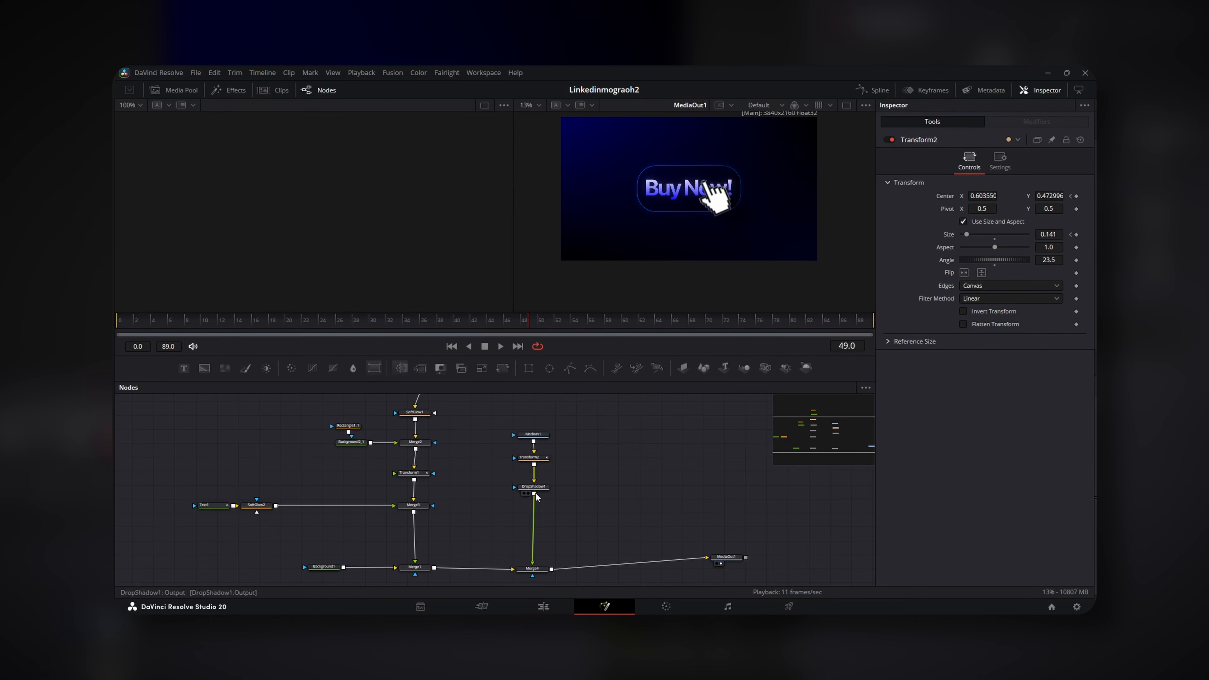
click(532, 457)
click(875, 91)
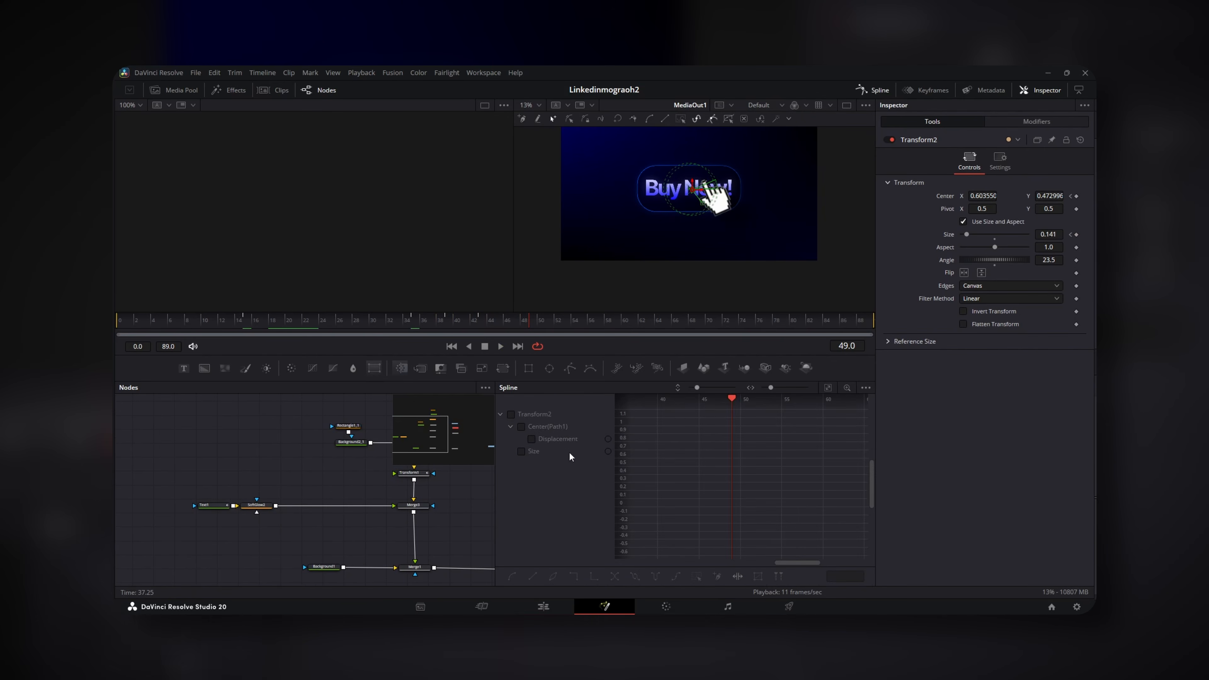
click(522, 451)
key(ctrl+f)
key(f)
scroll(860, 416, down, 1)
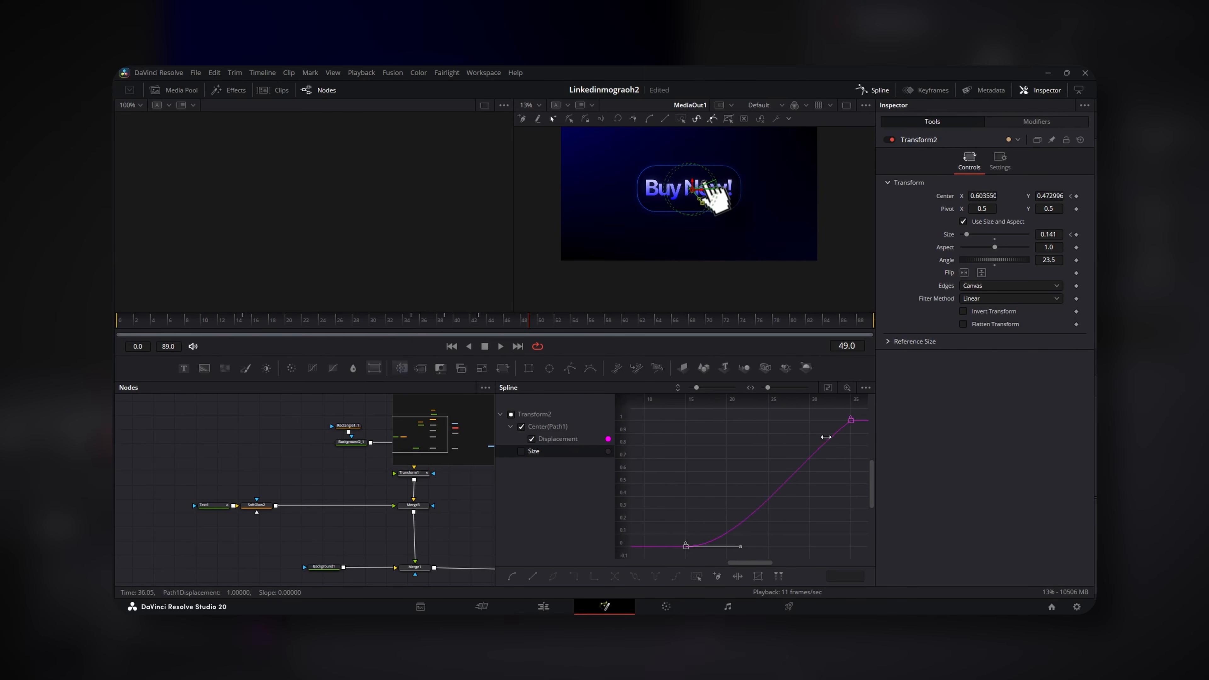
drag(861, 413, 683, 508)
Smooth Transform2's three Size keyframes into an eased curve and play back to frame 30
click(522, 427)
click(521, 451)
click(828, 387)
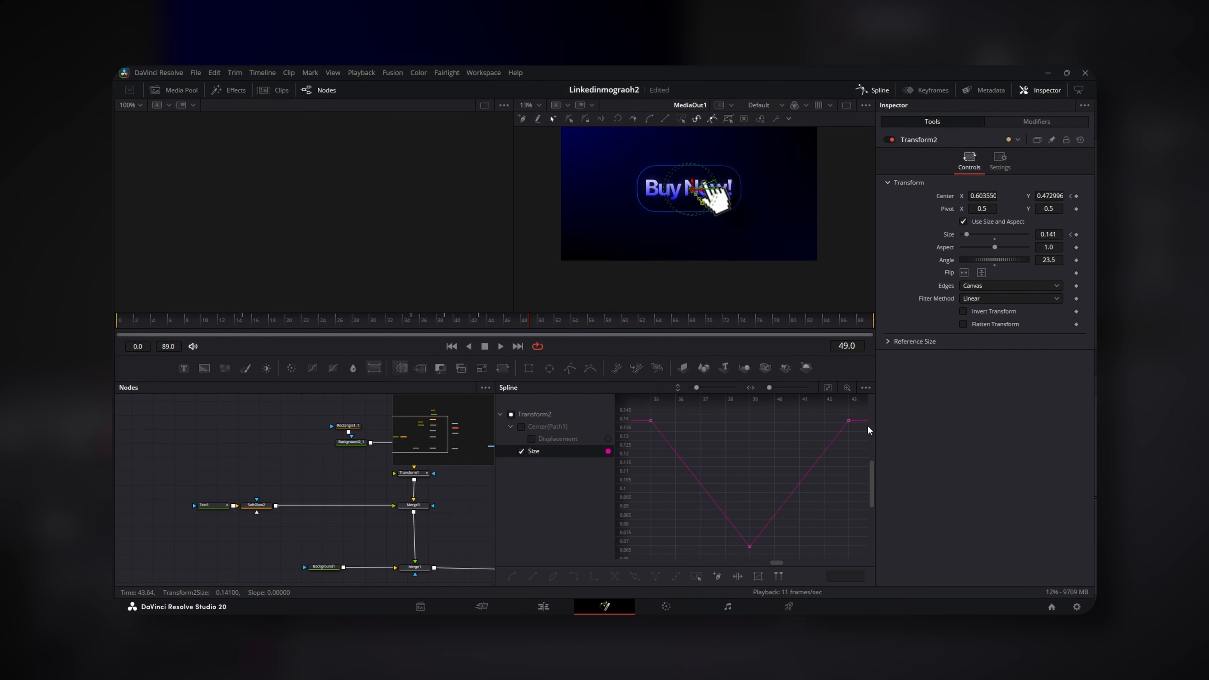
drag(857, 411, 646, 558)
key(s)
click(825, 496)
key(space)
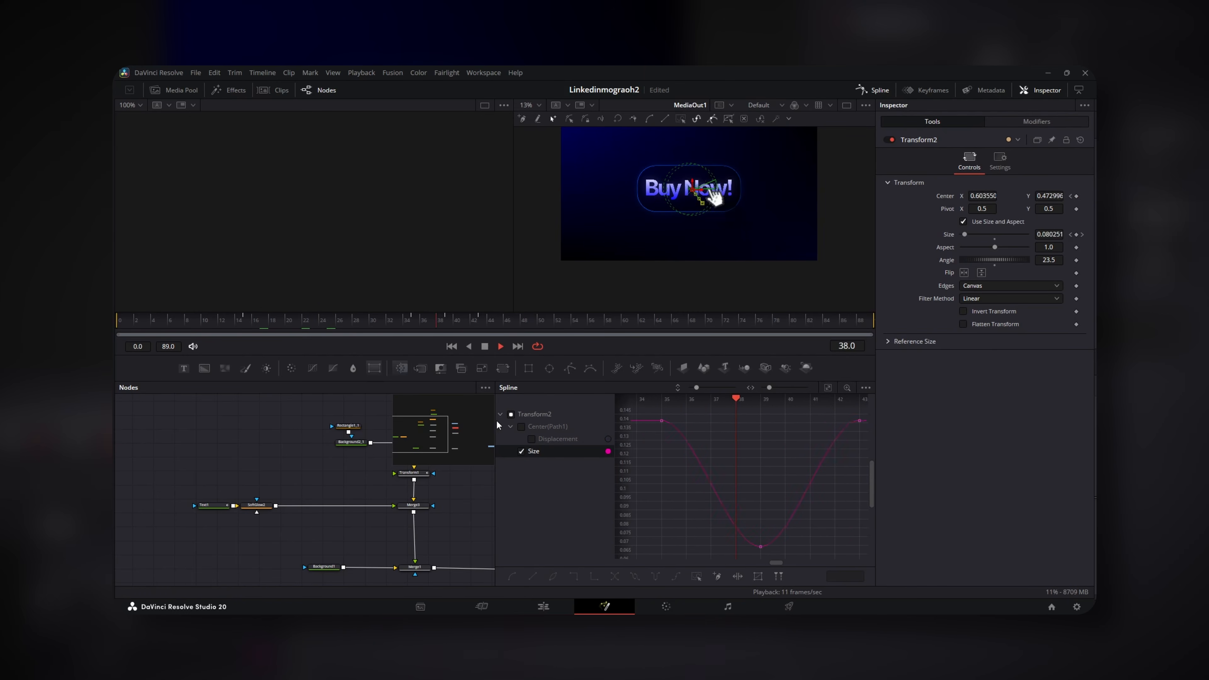
click(371, 321)
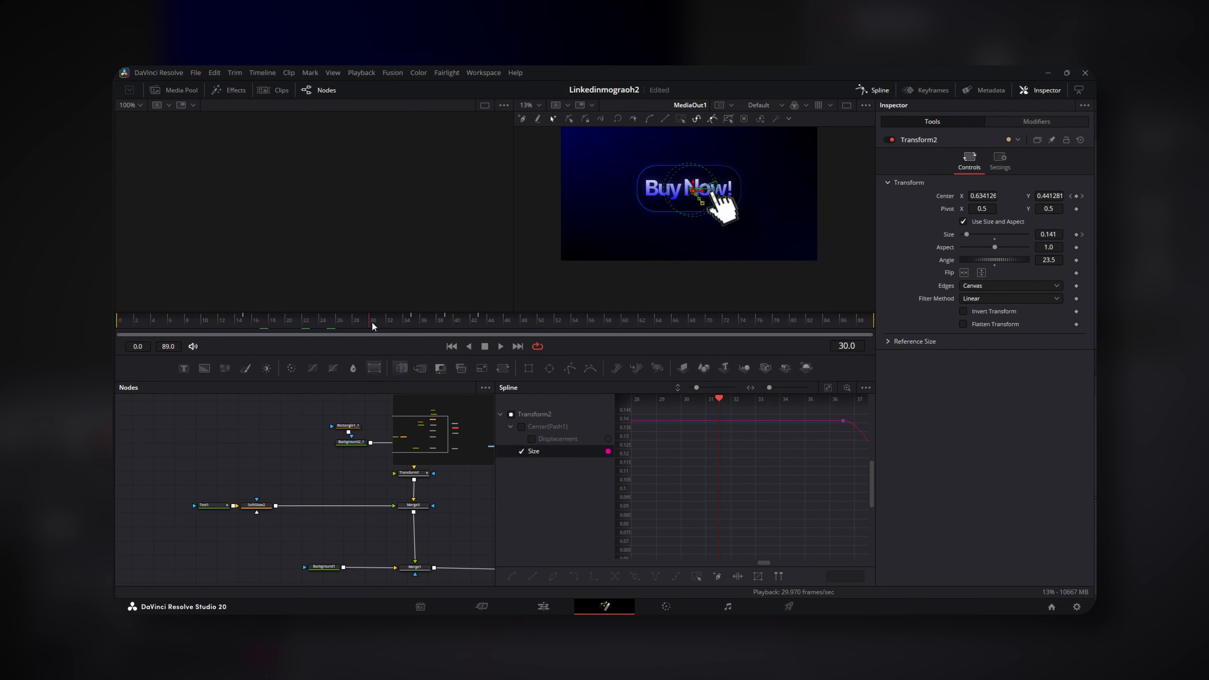
Enable Motion Blur on Transform2 at Quality 10 and play back to check the hand's blur
click(1000, 161)
click(963, 292)
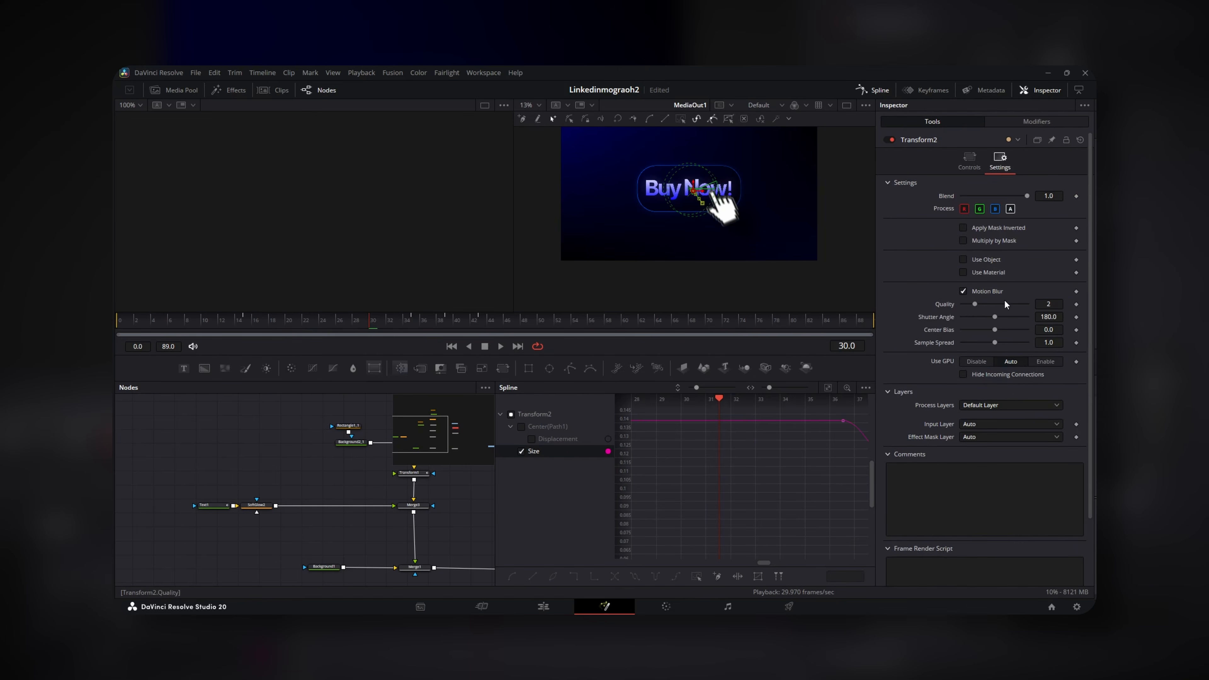
drag(975, 305, 1202, 380)
click(873, 89)
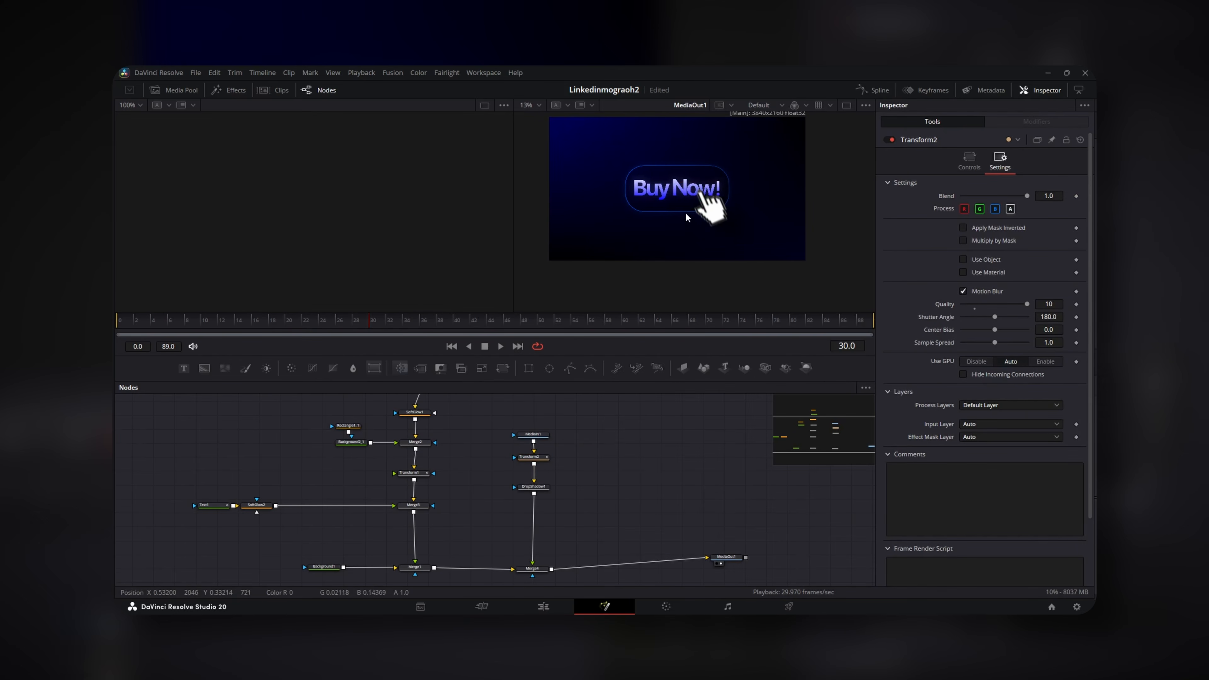
drag(709, 221, 731, 237)
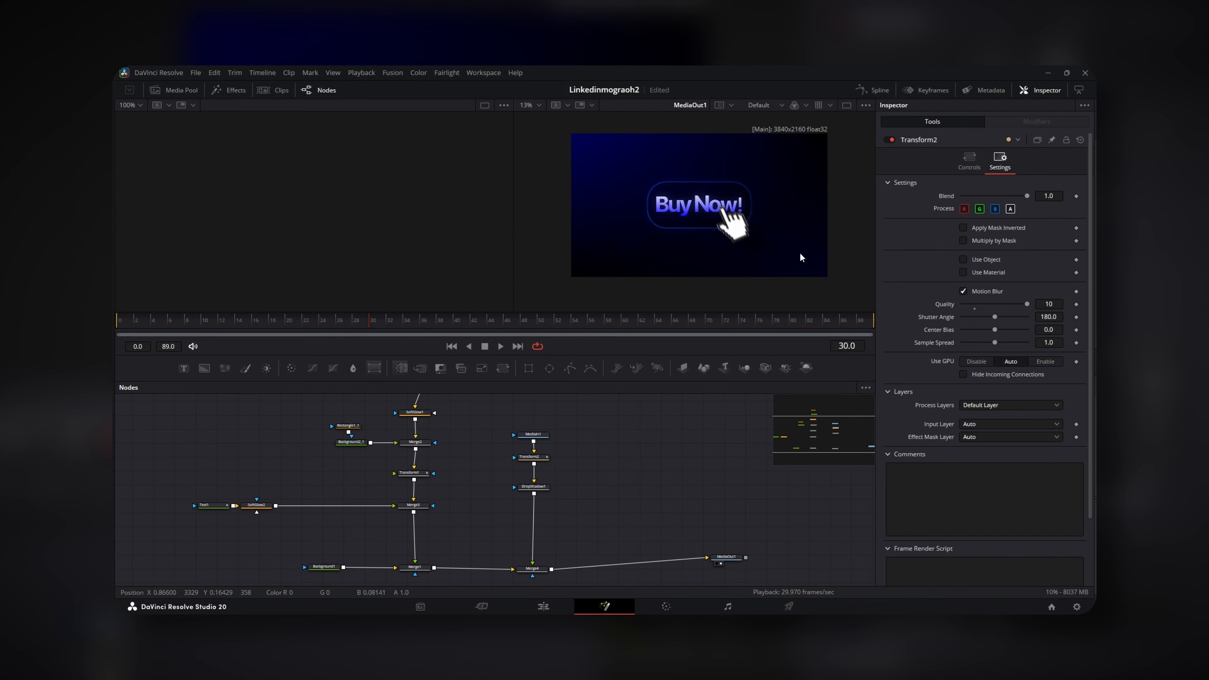
key(space)
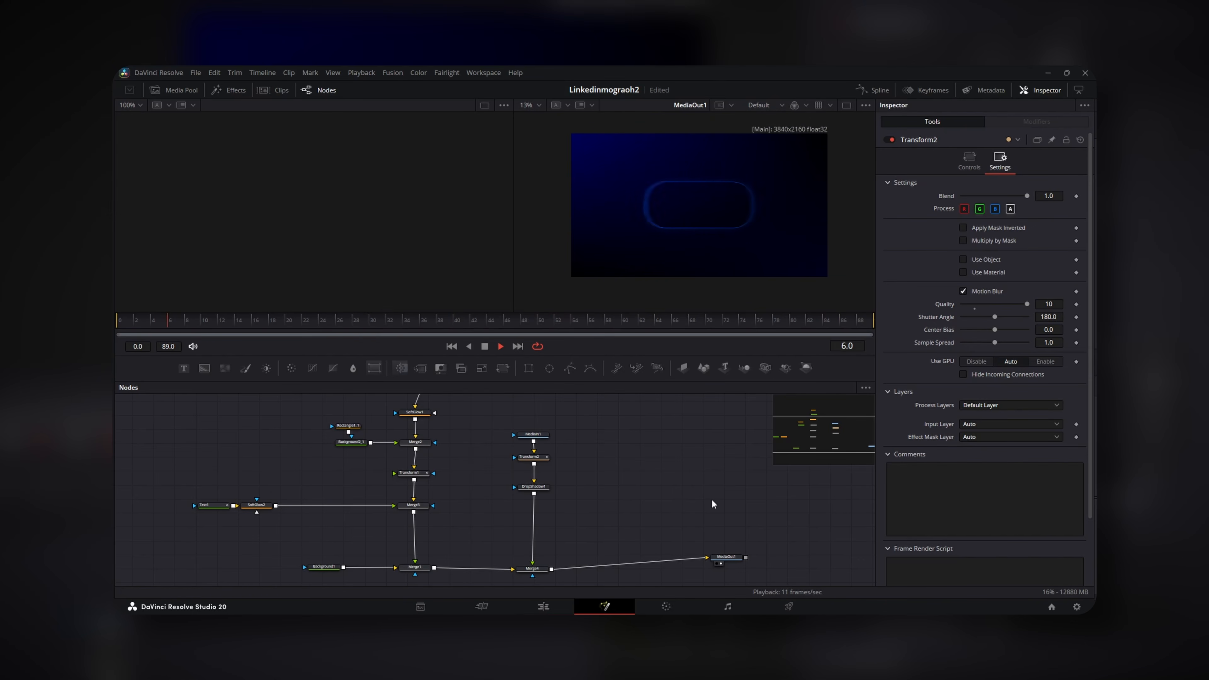